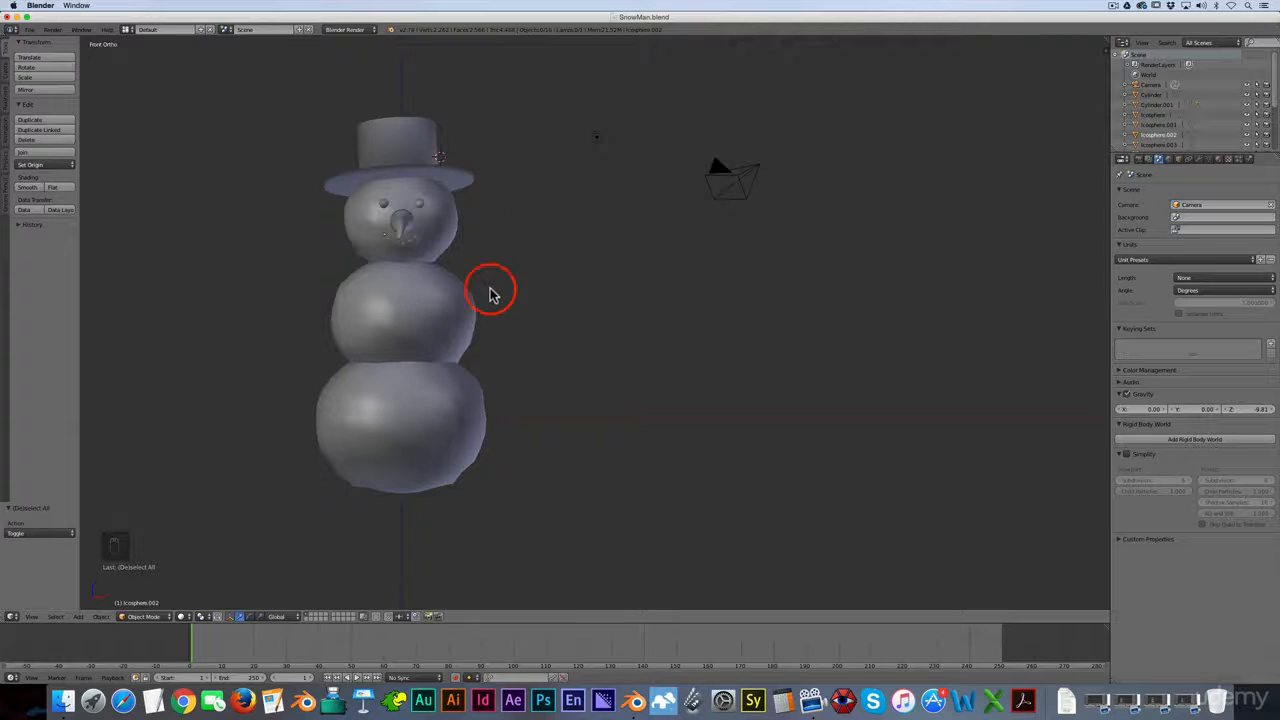
Add a mesh cylinder at the side of the snowman's middle ball and give it smooth shading.
scroll(502, 289, "up", 3)
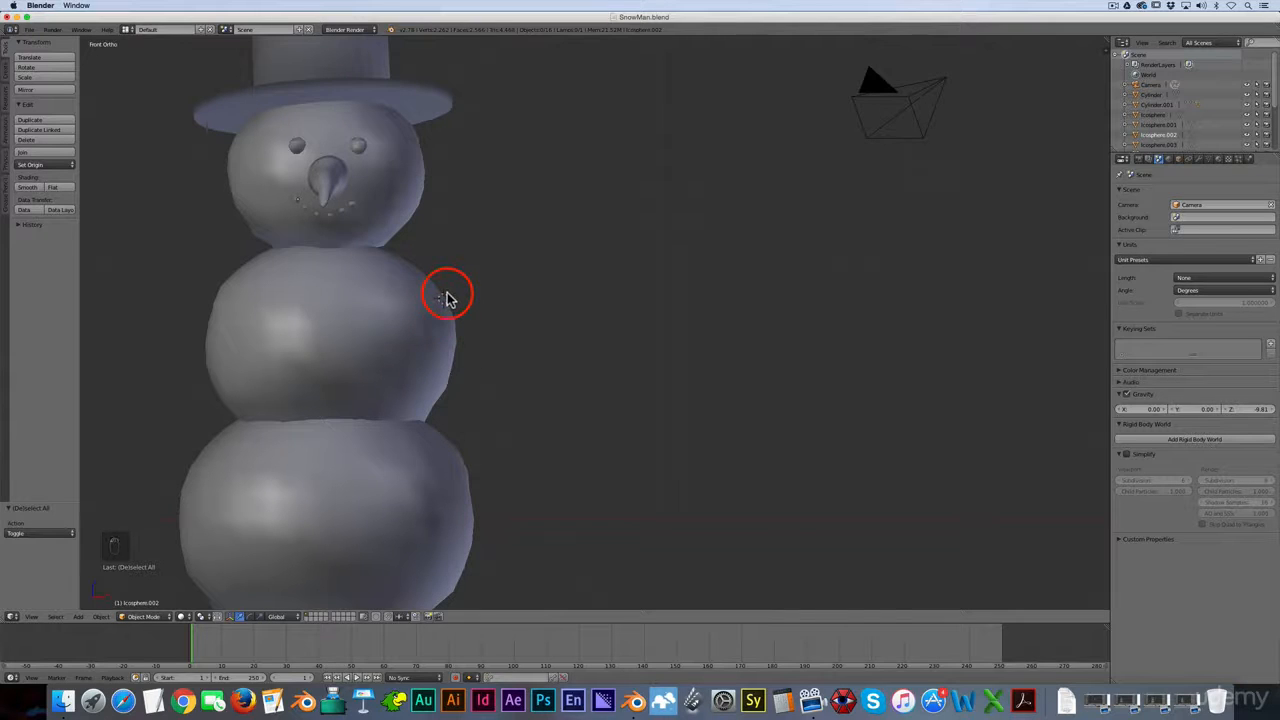
key("shift+a")
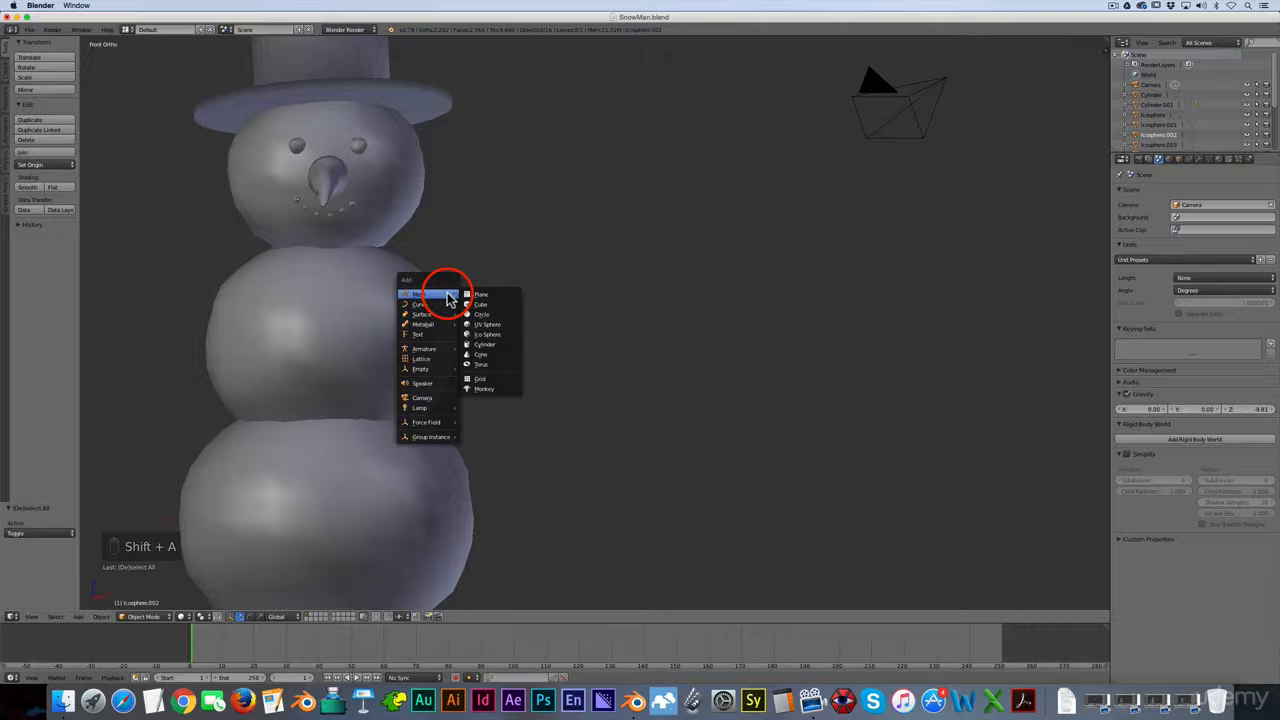
left_click(490, 345)
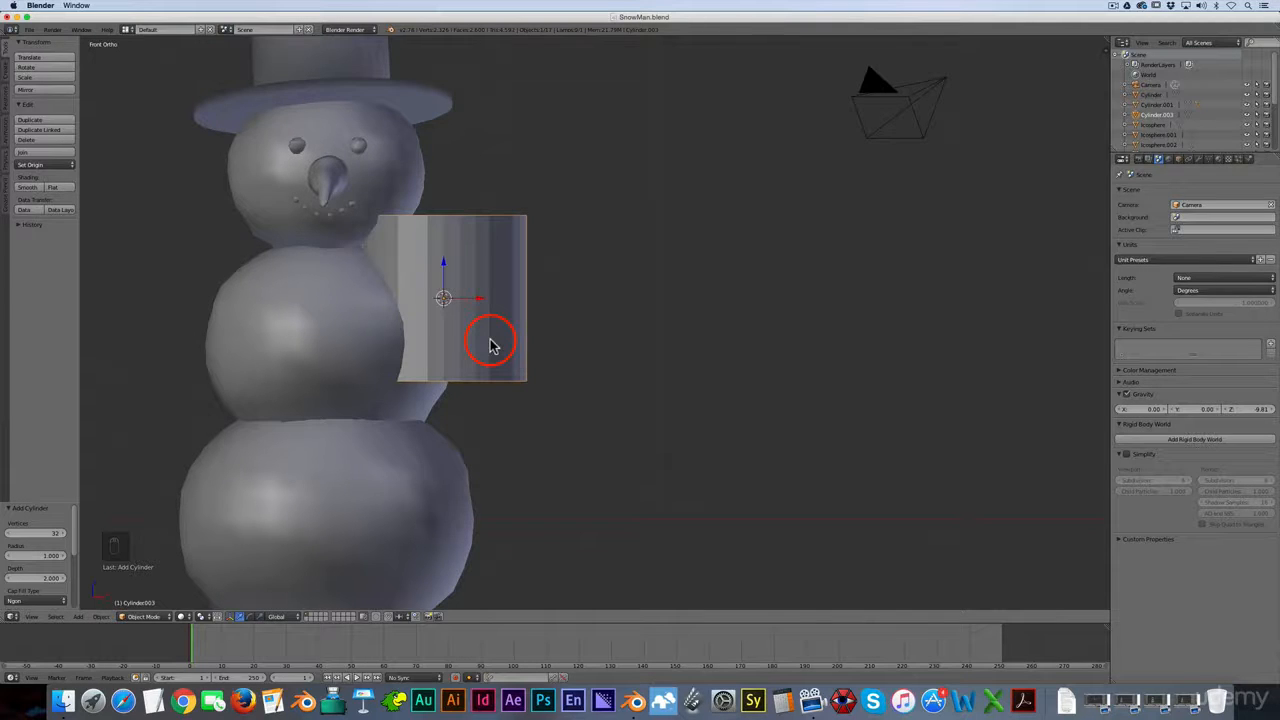
left_click(30, 188)
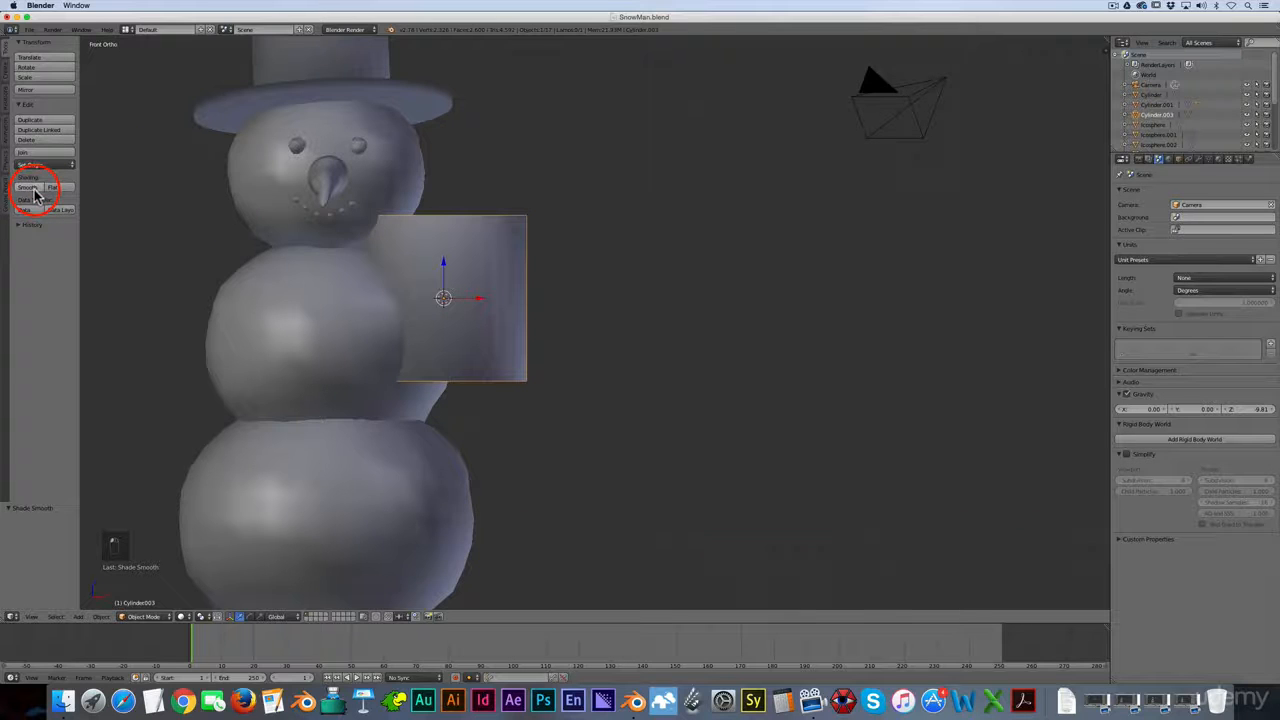
Rotate the whole cylinder mesh by 90° in Edit Mode so that it lies horizontally.
key("Tab")
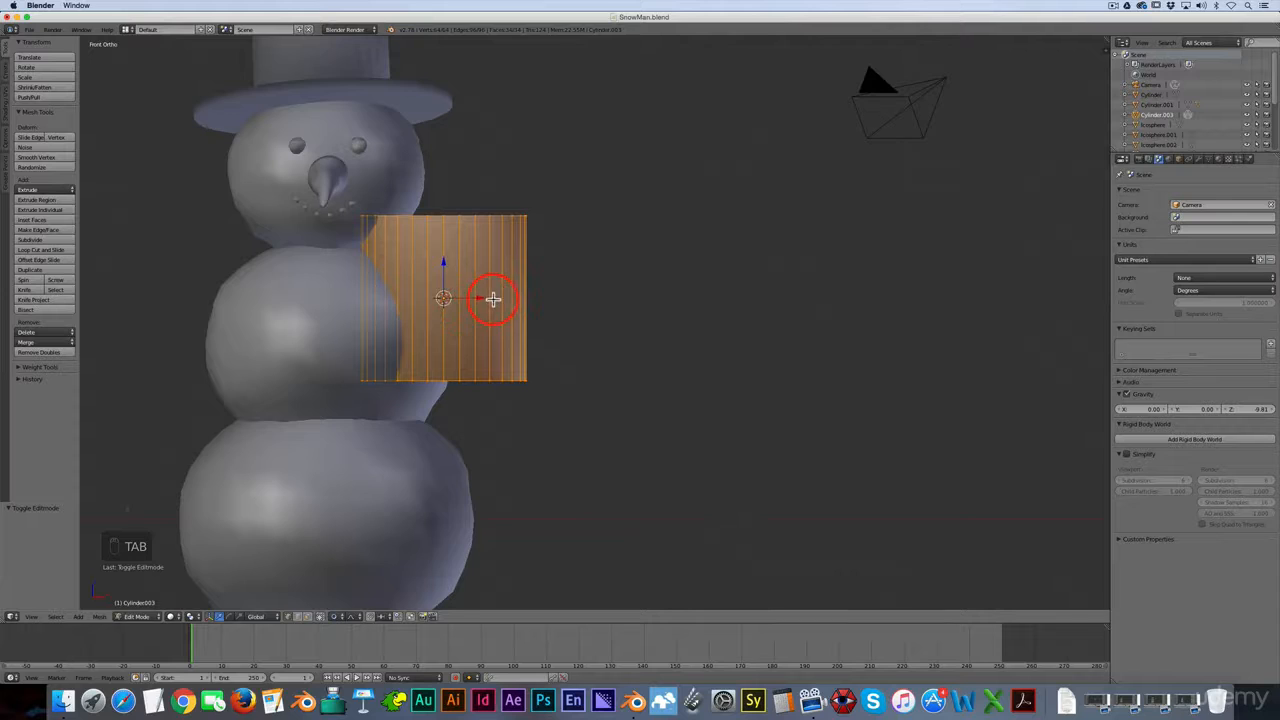
scroll(492, 298, "up", 2)
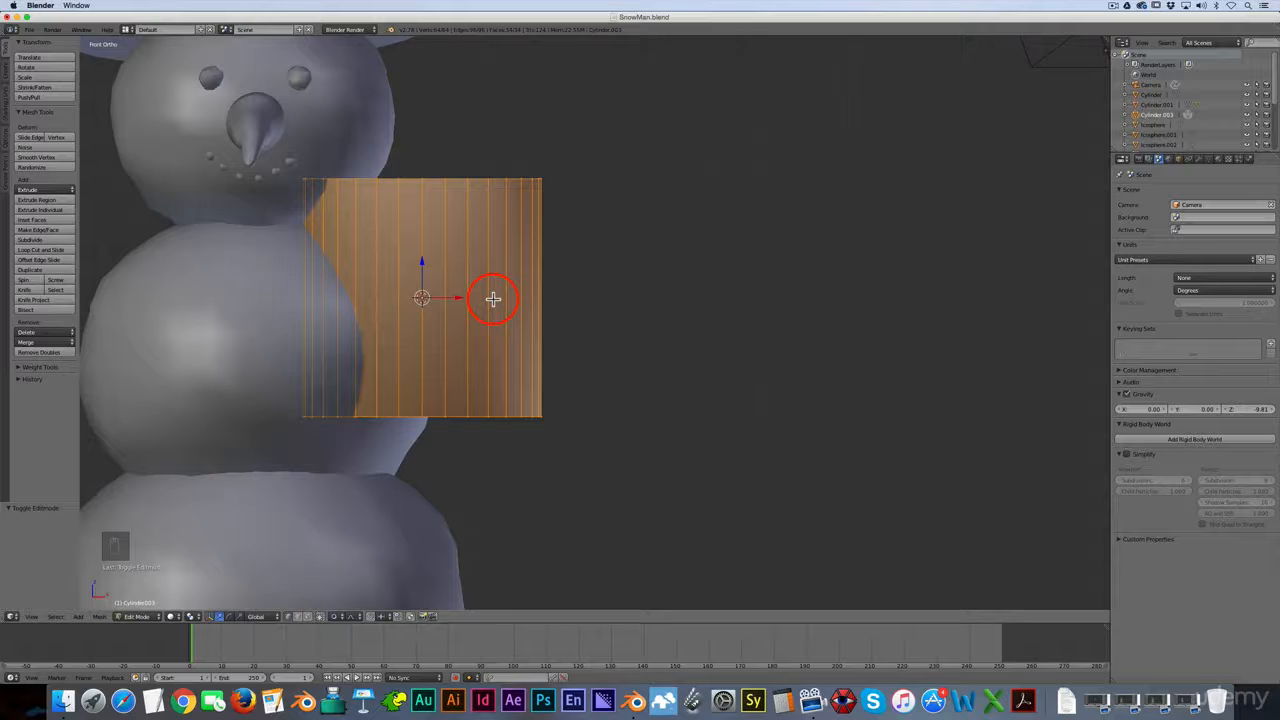
key("r")
key("Return")
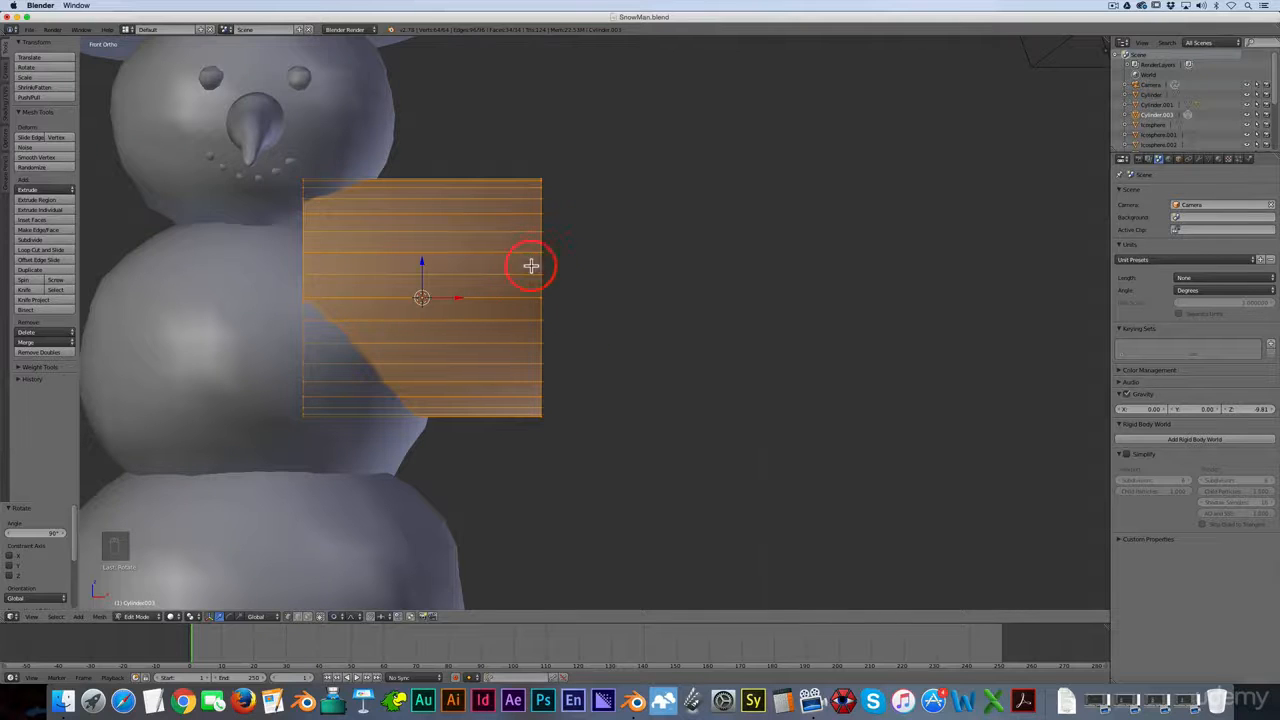
Scale the cylinder mesh down uniformly to about 0.174 so it fits as an arm base on the middle ball.
scroll(520, 268, "down", 5)
scroll(520, 268, "up", 5)
key("s")
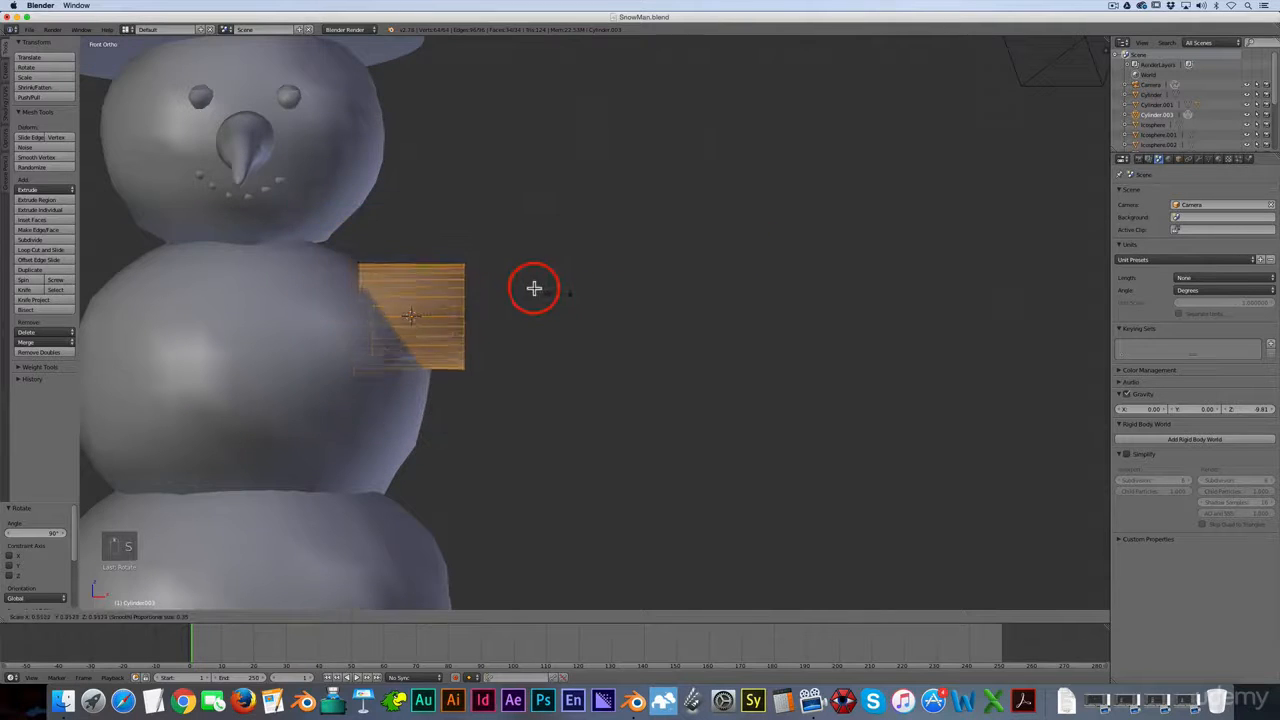
left_click(461, 300)
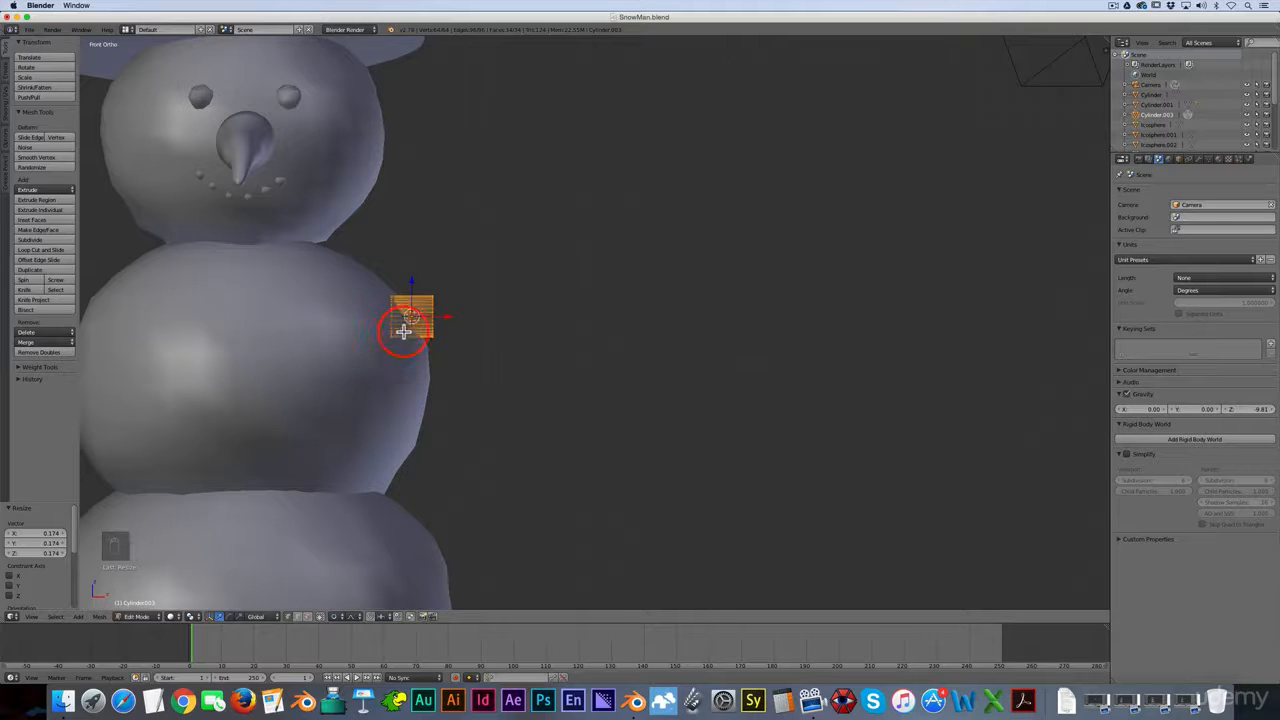
middle_click_drag(413, 327, 426, 321)
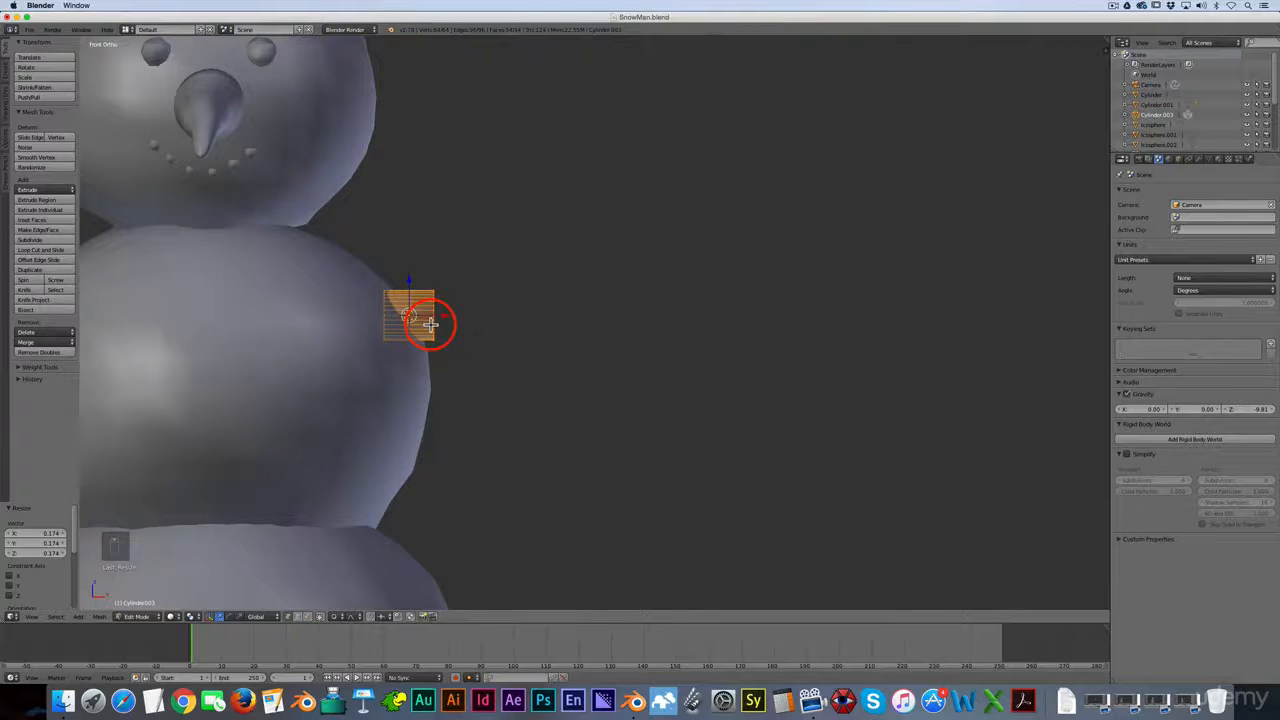
scroll(429, 323, "down", 3)
scroll(429, 323, "up", 2)
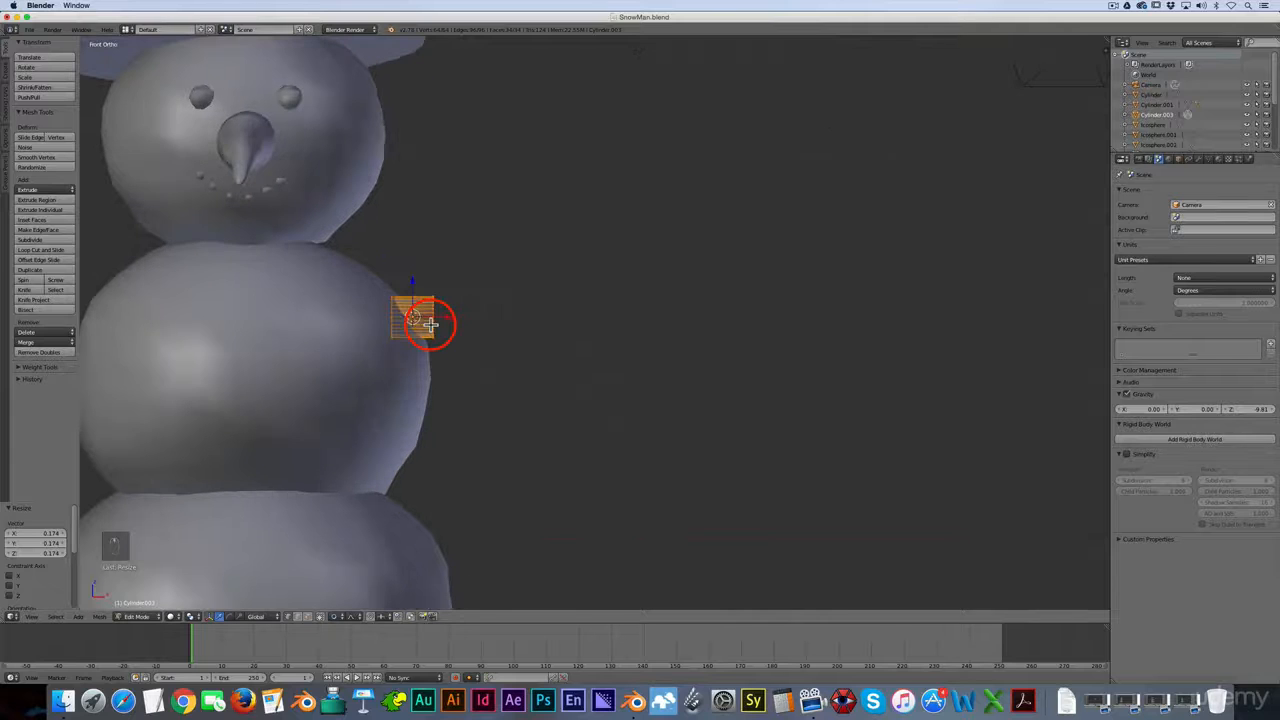
scroll(414, 318, "up", 2)
scroll(414, 318, "down", 2)
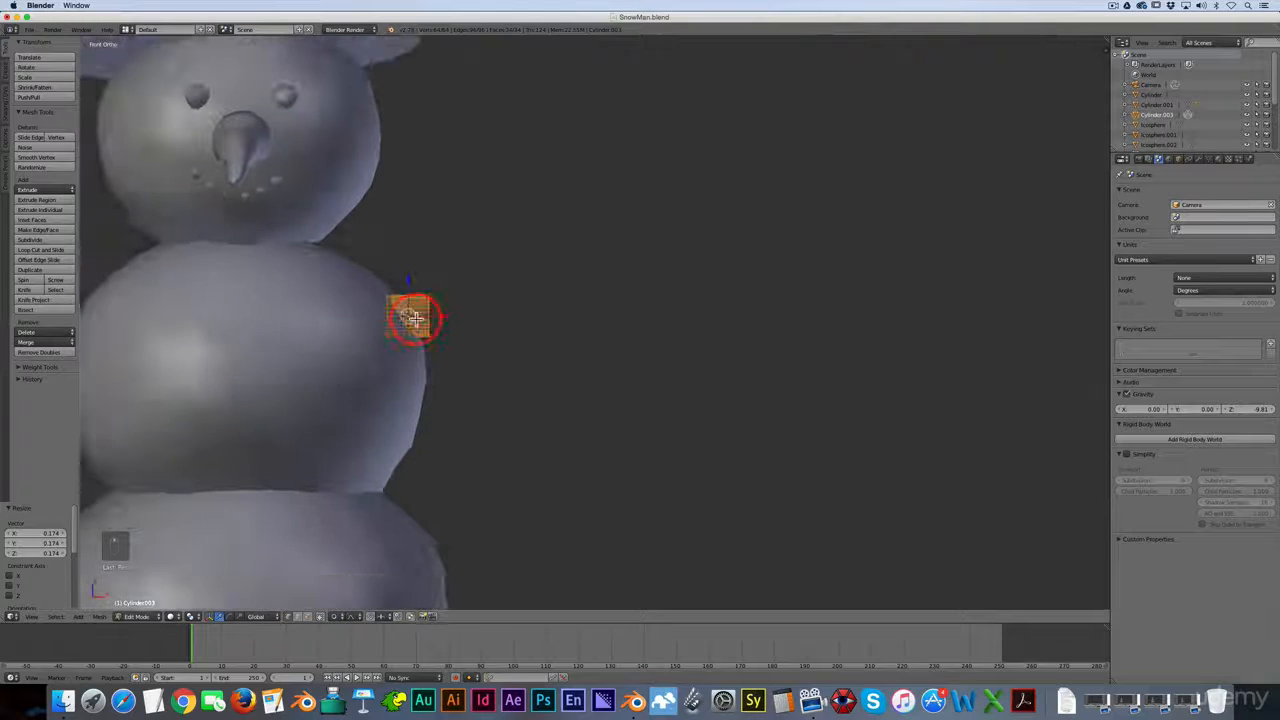
middle_click_drag(414, 316, 443, 318)
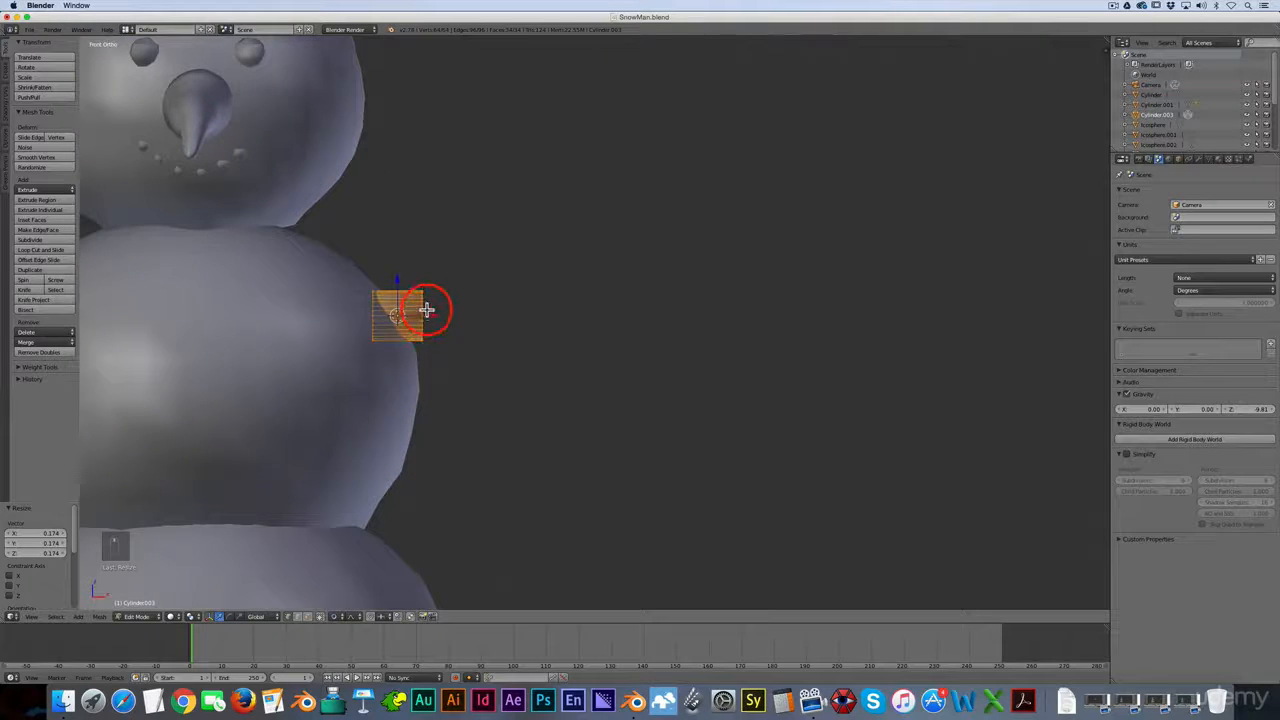
Select only the cylinder's outer end vertices and extrude them about 2.3 units outward along the X axis.
key("a")
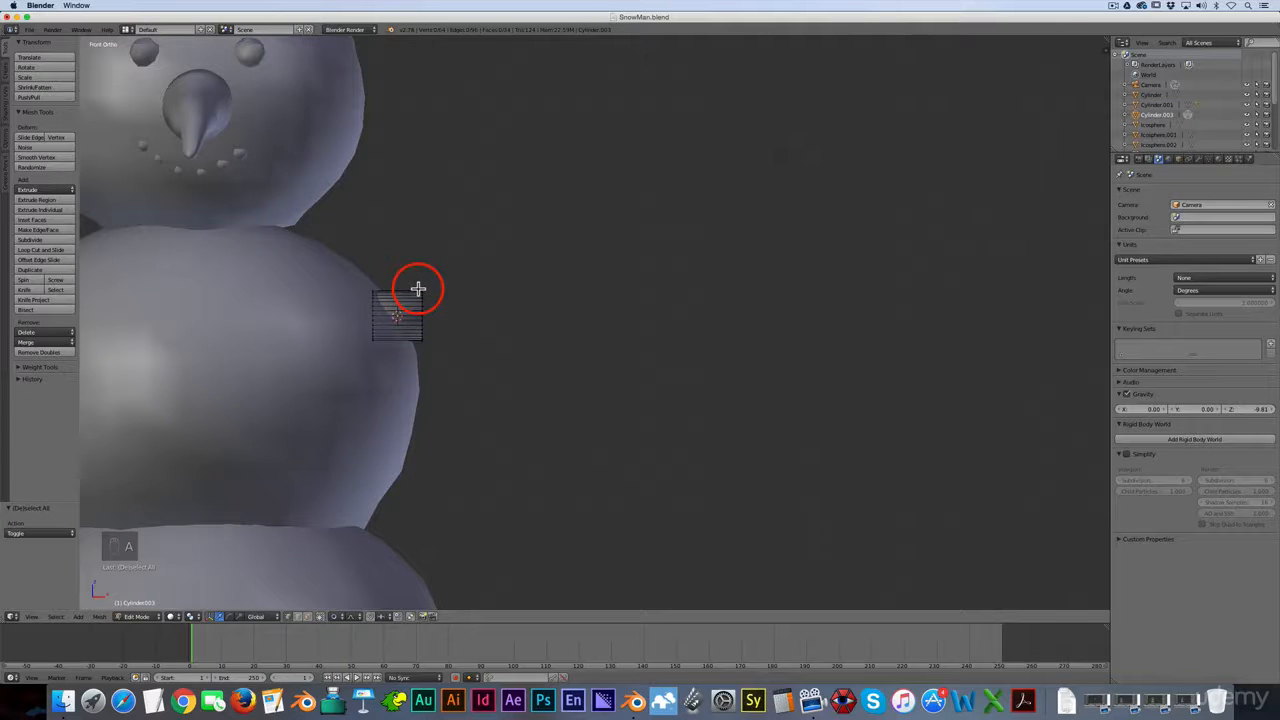
key("b")
left_click_drag(413, 277, 434, 352)
scroll(434, 325, "up", 6)
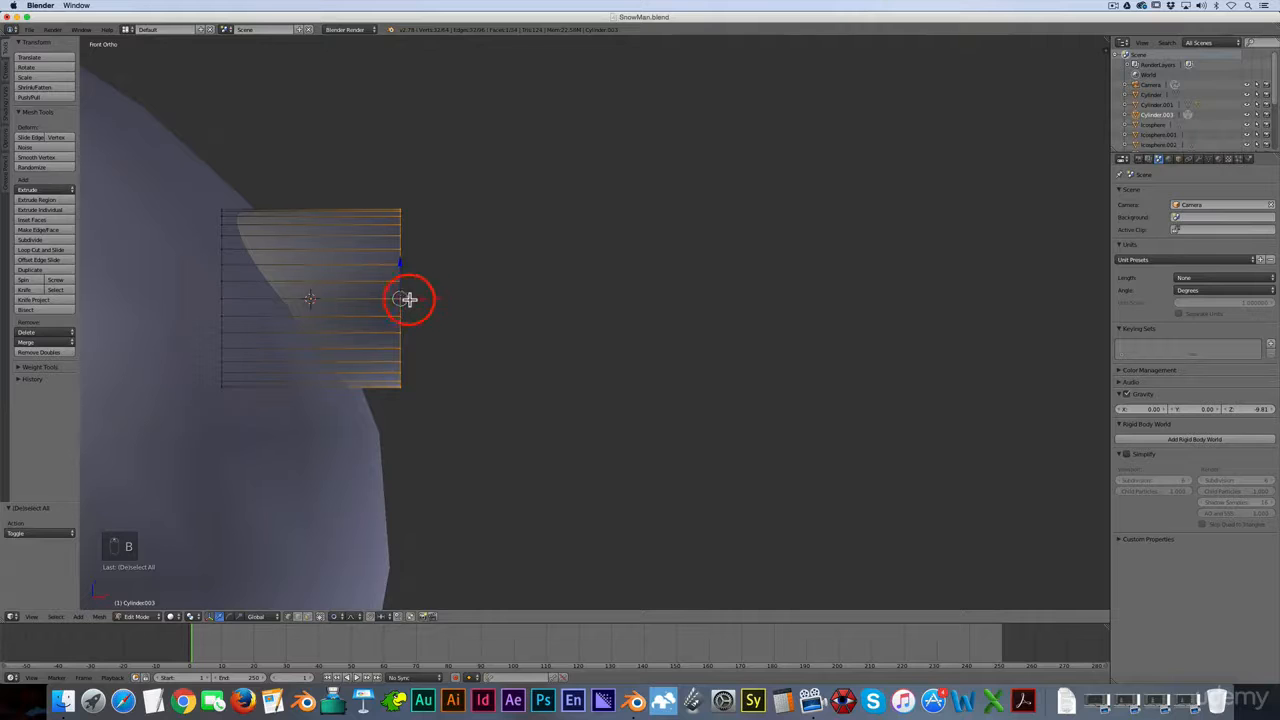
scroll(314, 295, "down", 5)
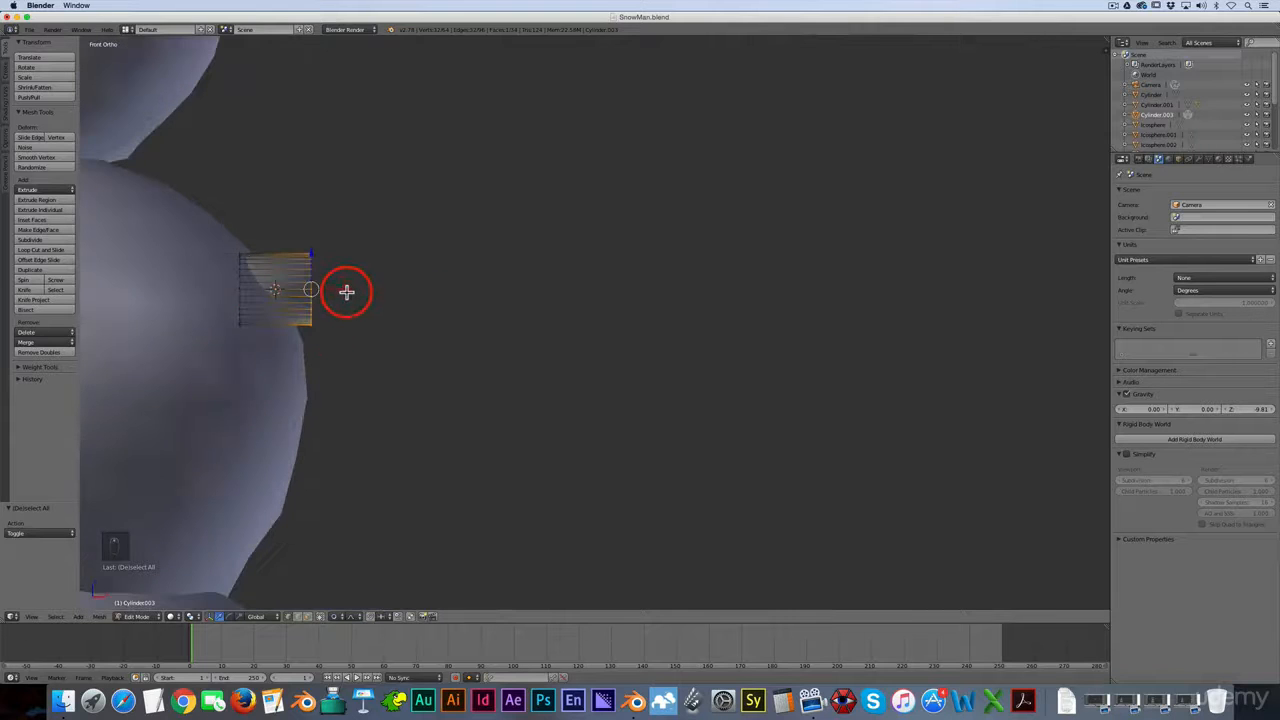
scroll(346, 292, "down", 4)
key("e")
key("x")
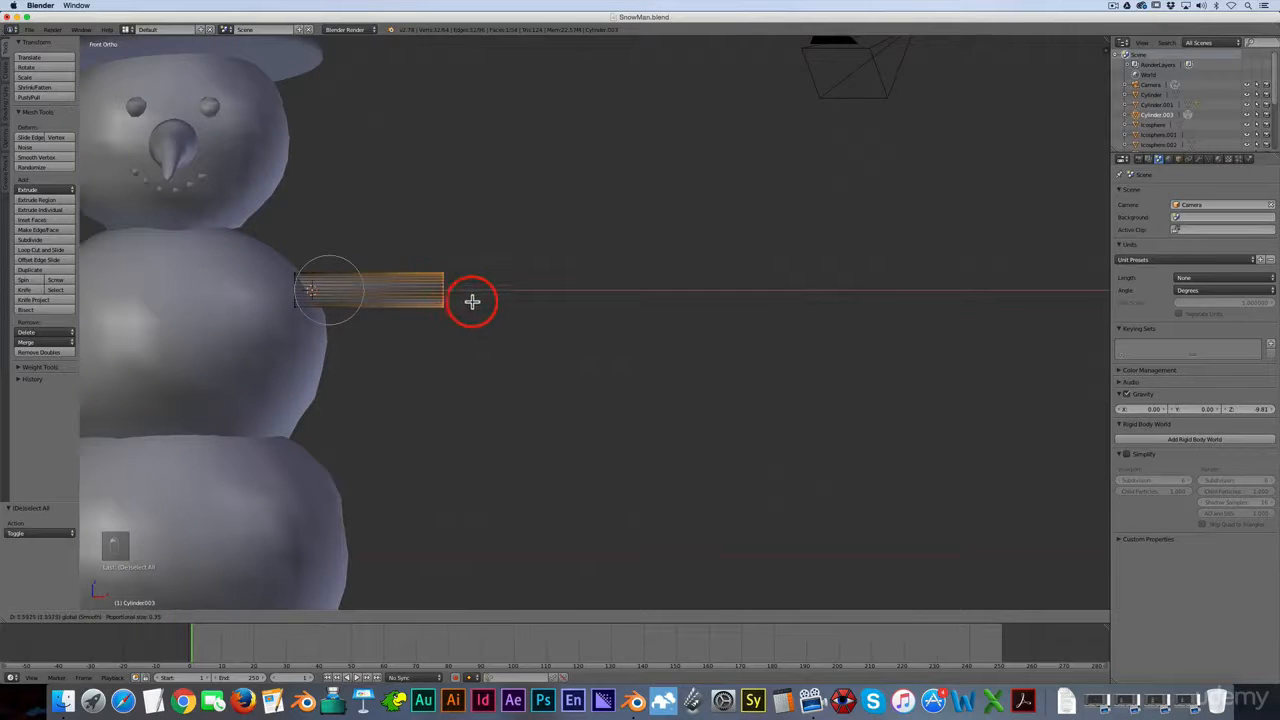
left_click(574, 311)
middle_click_drag(603, 306, 589, 331)
key("KP_1")
scroll(589, 331, "down", 4)
scroll(560, 300, "up", 4)
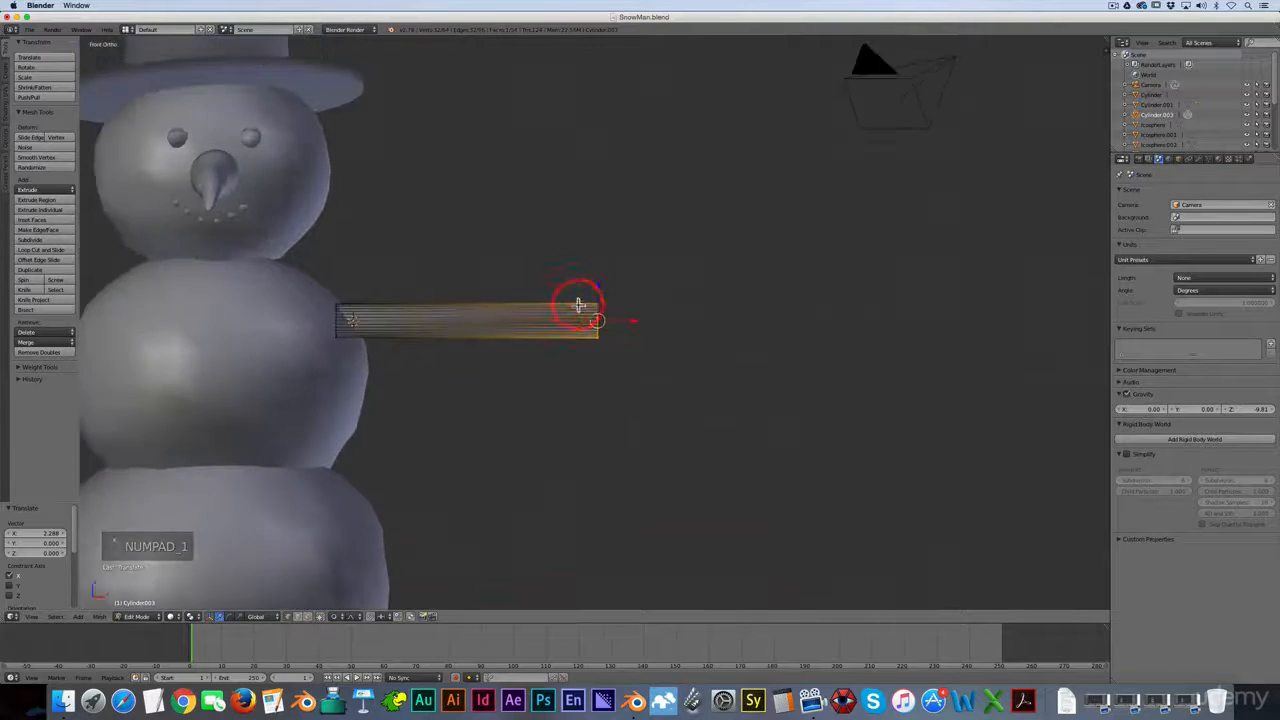
Move the arm's outer end back about 0.29 units along X and scale it down to about 0.63.
left_click_drag(632, 322, 598, 318)
scroll(586, 297, "up", 1)
key("s")
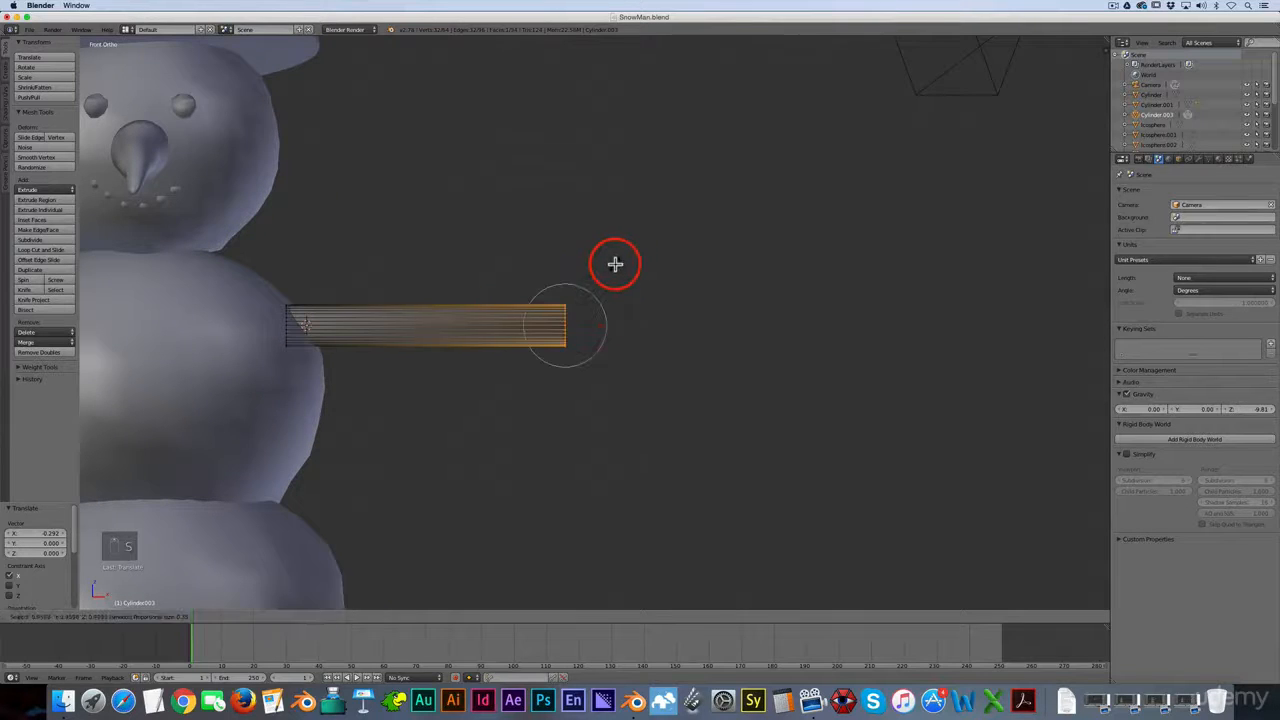
left_click(587, 285)
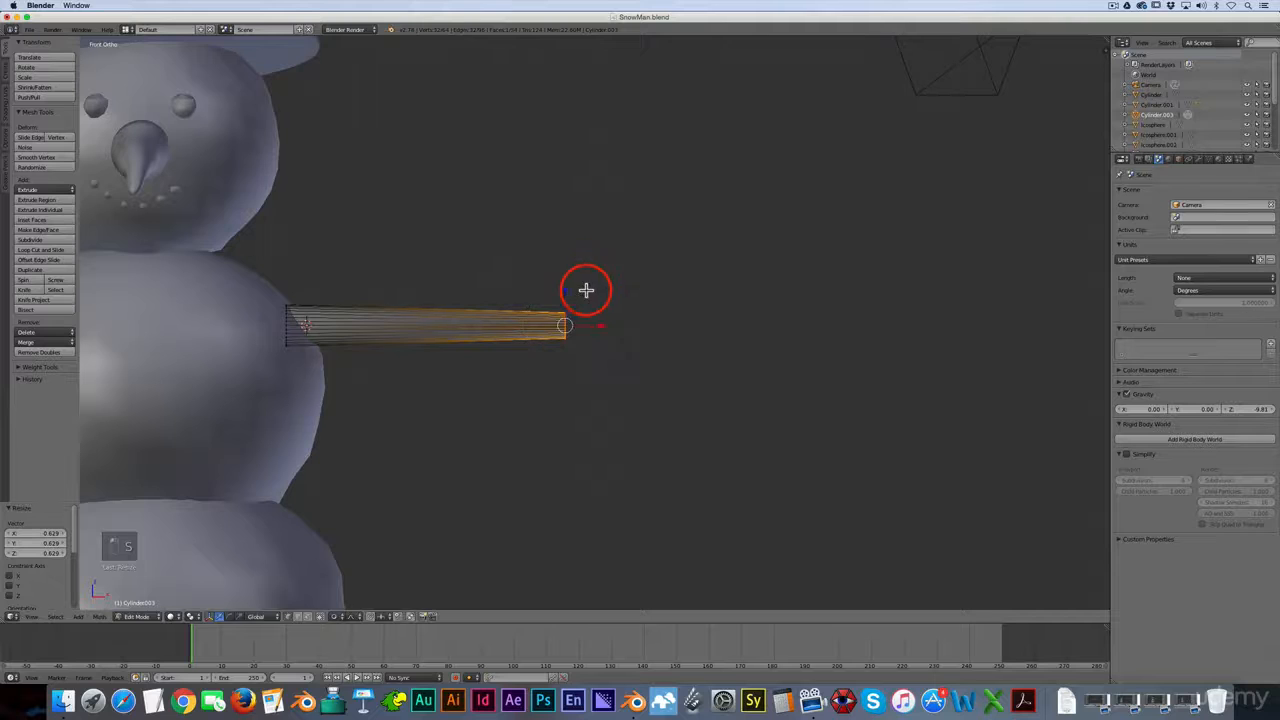
Extrude the arm's narrowed outer end about 1.6 units further outward to form a second section.
key("e")
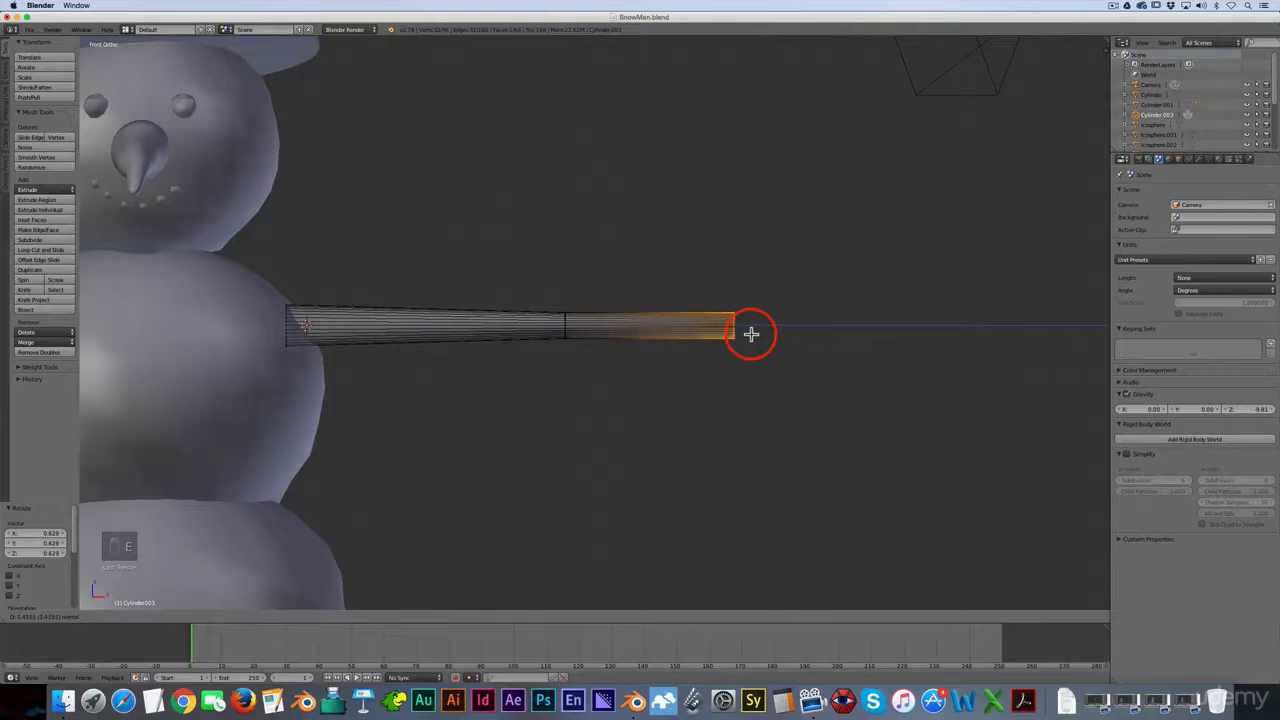
left_click(776, 336)
scroll(730, 346, "down", 5)
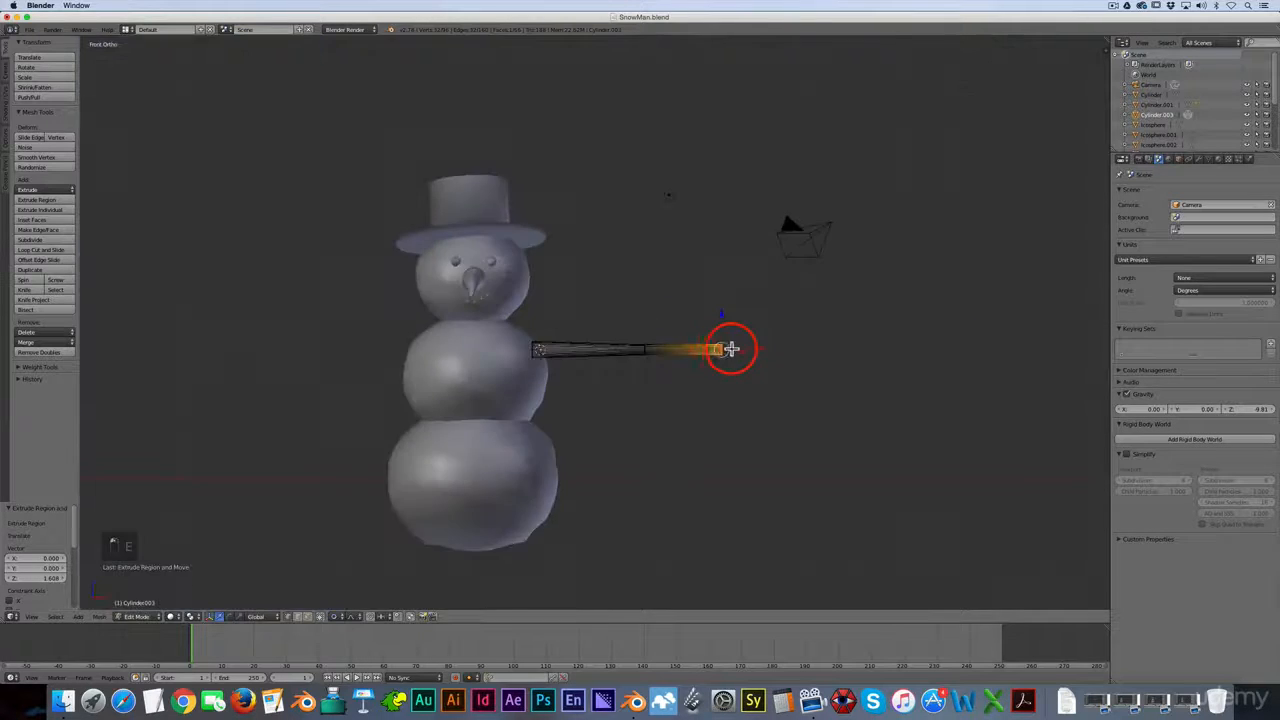
scroll(731, 349, "up", 5)
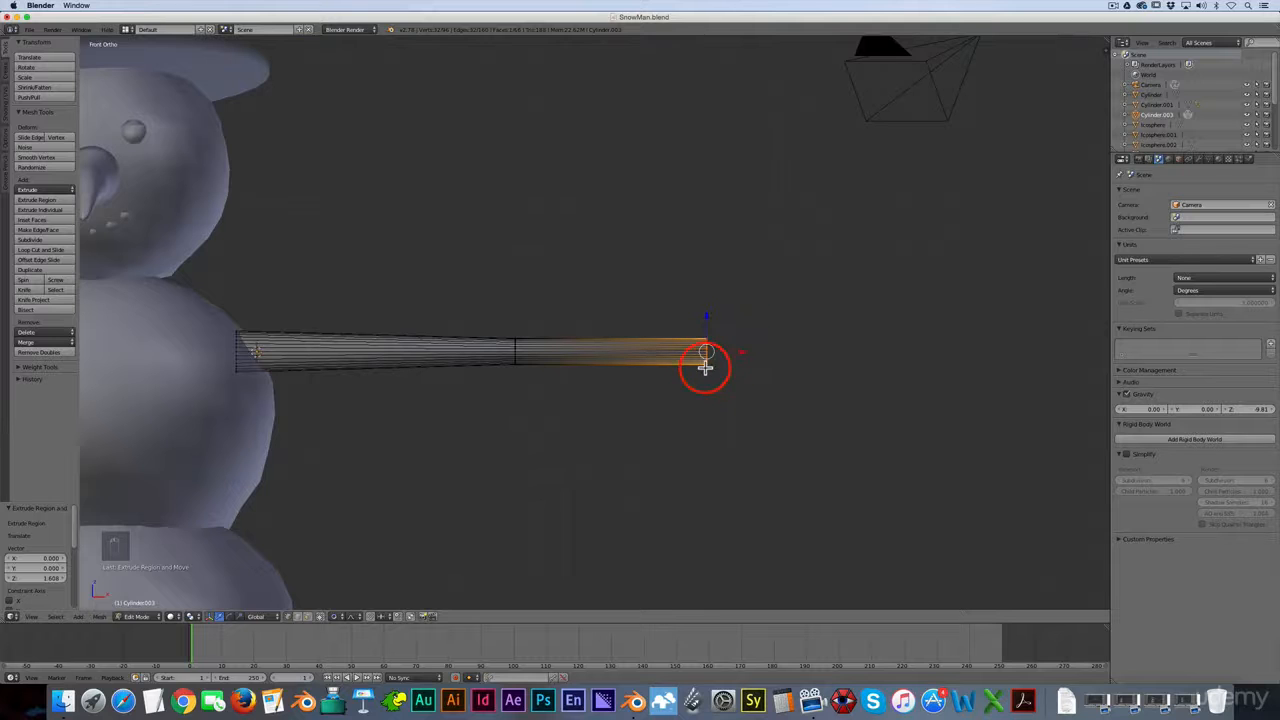
Flatten the arm's outer end face by scaling it to about 0.7 along the Z axis.
middle_click_drag(703, 366, 643, 305)
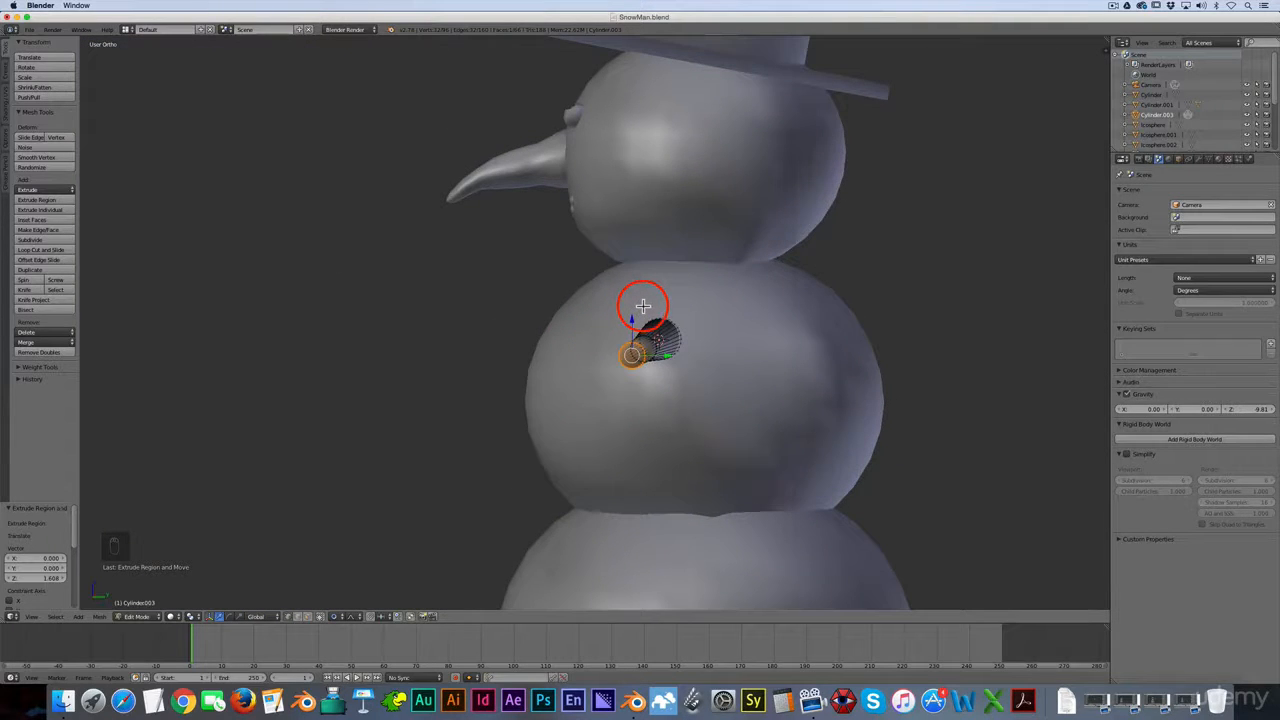
key("s")
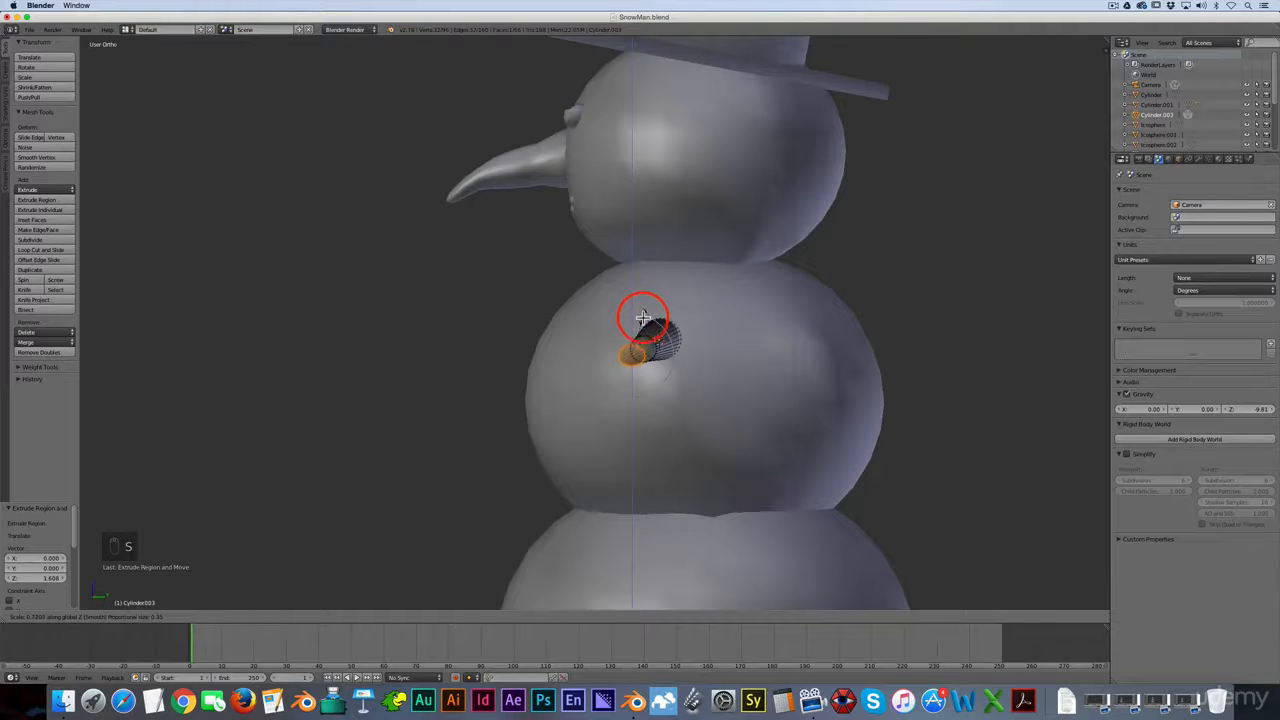
left_click(641, 322)
scroll(634, 326, "up", 5)
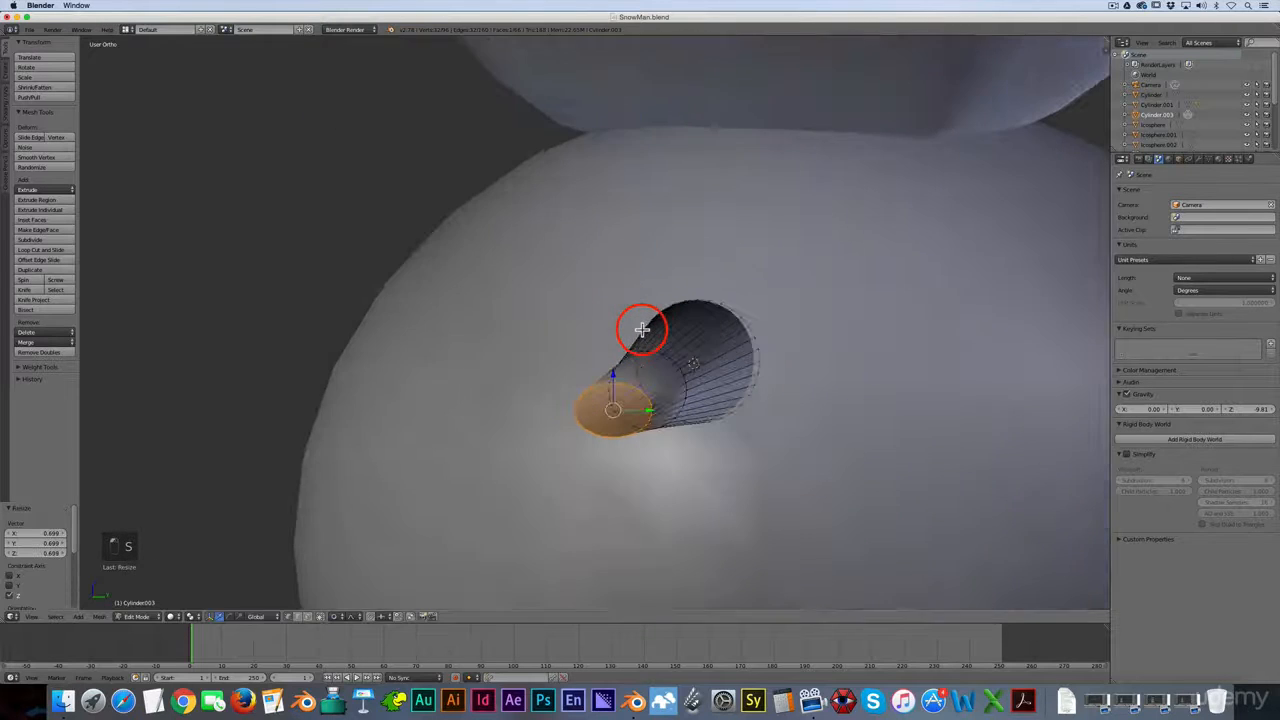
middle_click_drag(662, 339, 748, 409)
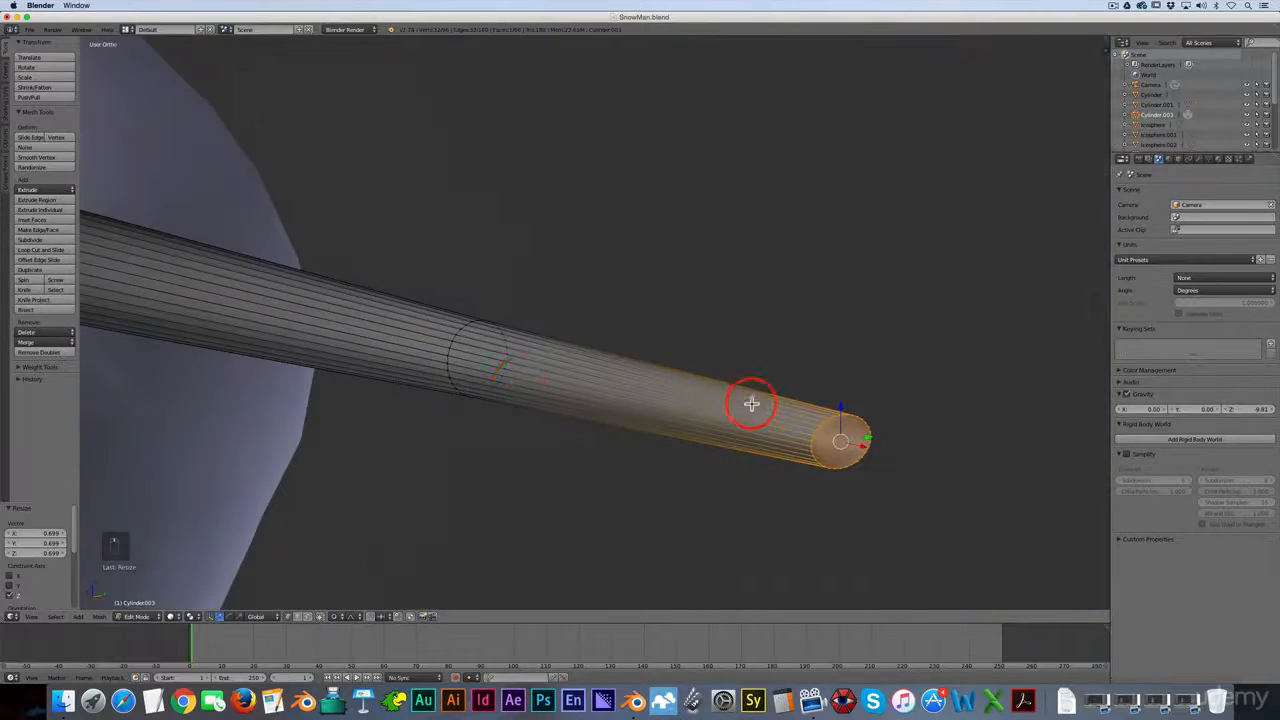
Select the ring of vertices between the two arm sections and scale it to about 0.72 along Z.
right_click(452, 333, "alt")
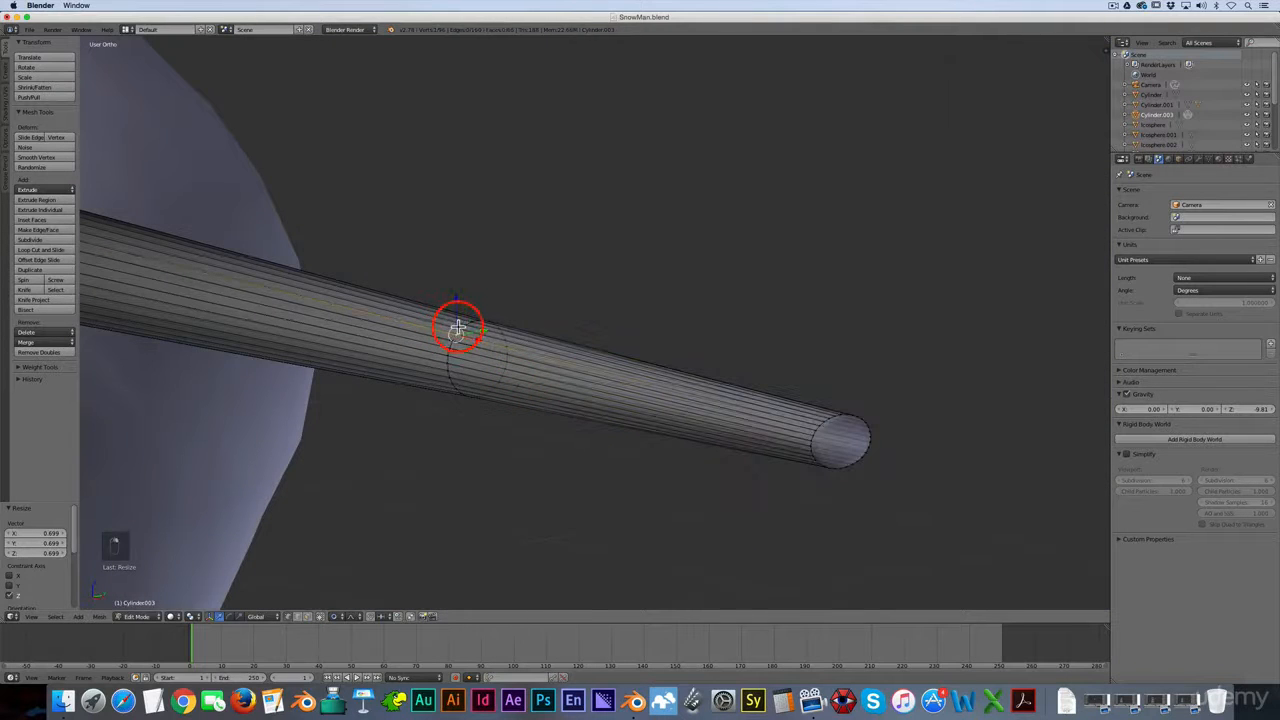
key("b")
left_click_drag(458, 333, 537, 429)
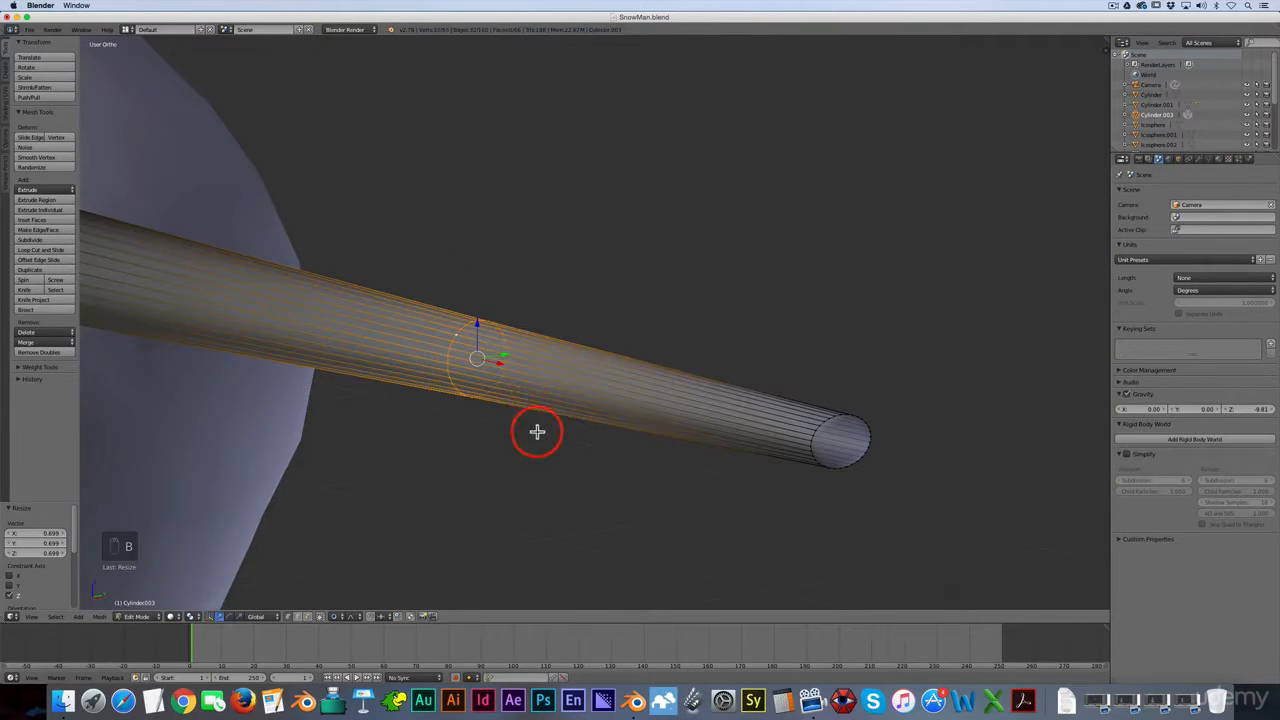
key("s")
left_click(462, 287)
key("KP_1")
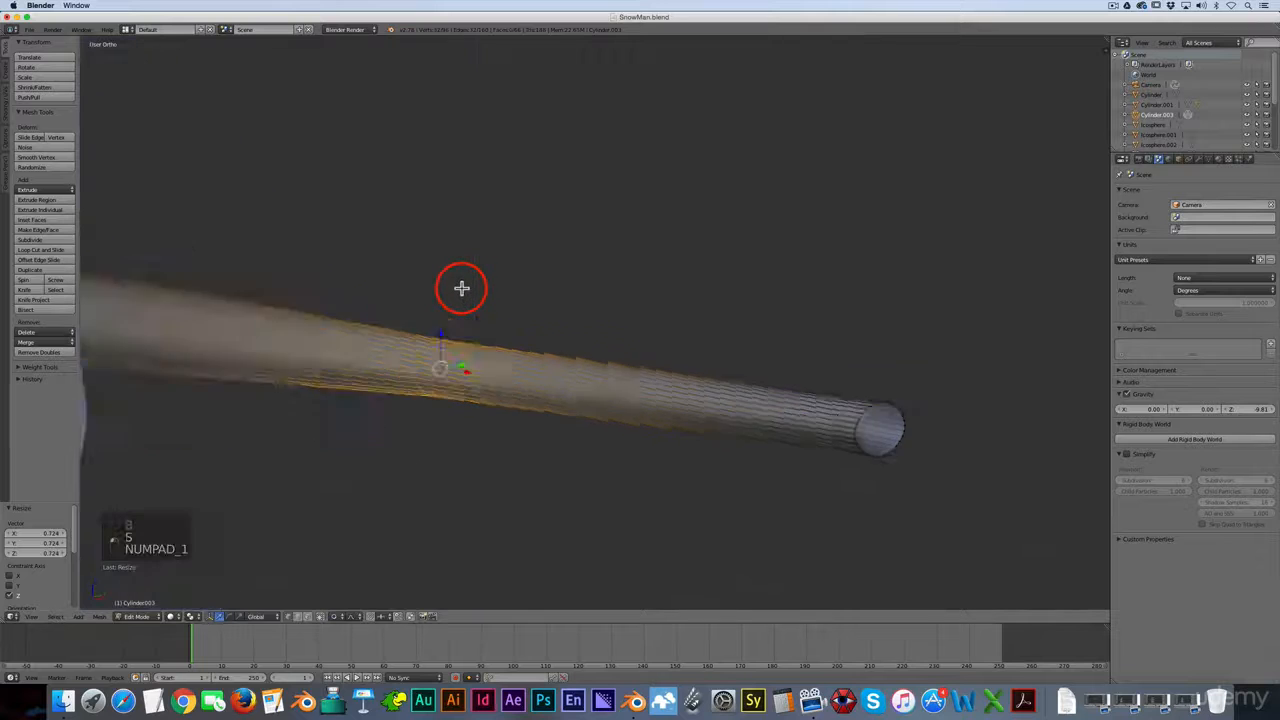
Select the arm's outer end, extrude it about 0.29 units outward, and widen the new end to about 1.2.
key("a")
key("a")
scroll(535, 351, "down", 3)
scroll(640, 340, "up", 6)
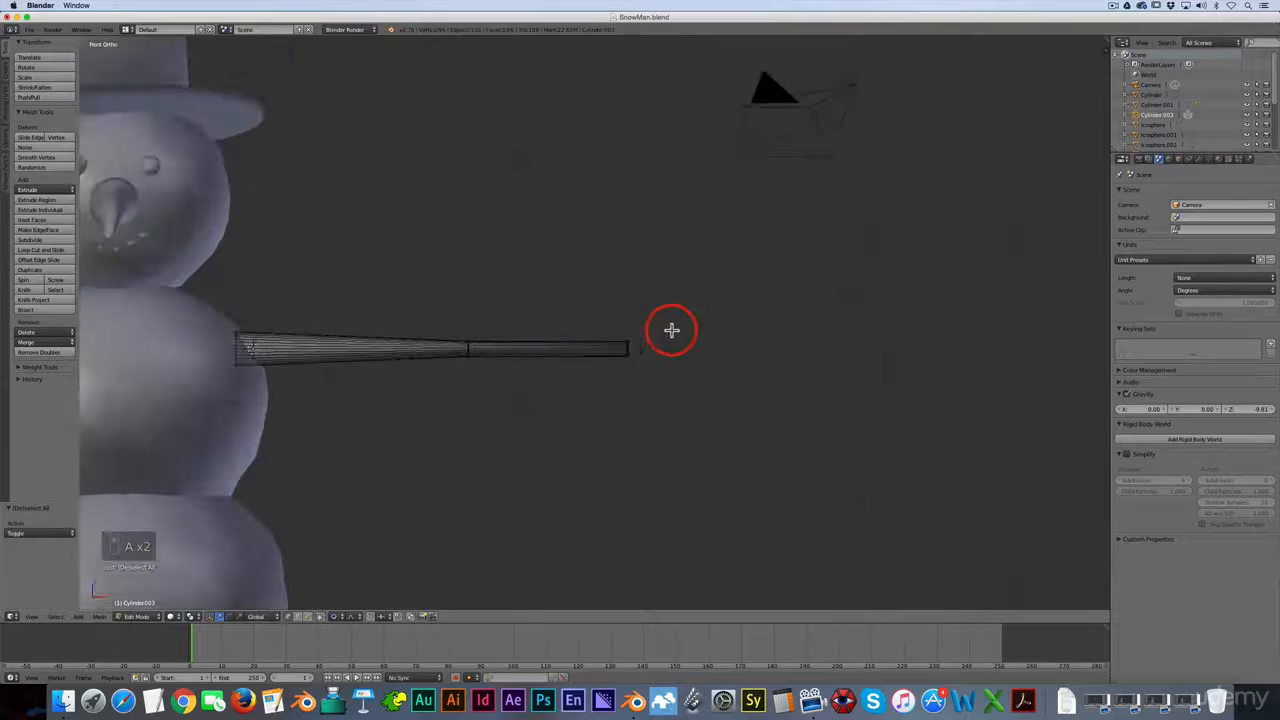
key("b")
left_click_drag(628, 386, 580, 317)
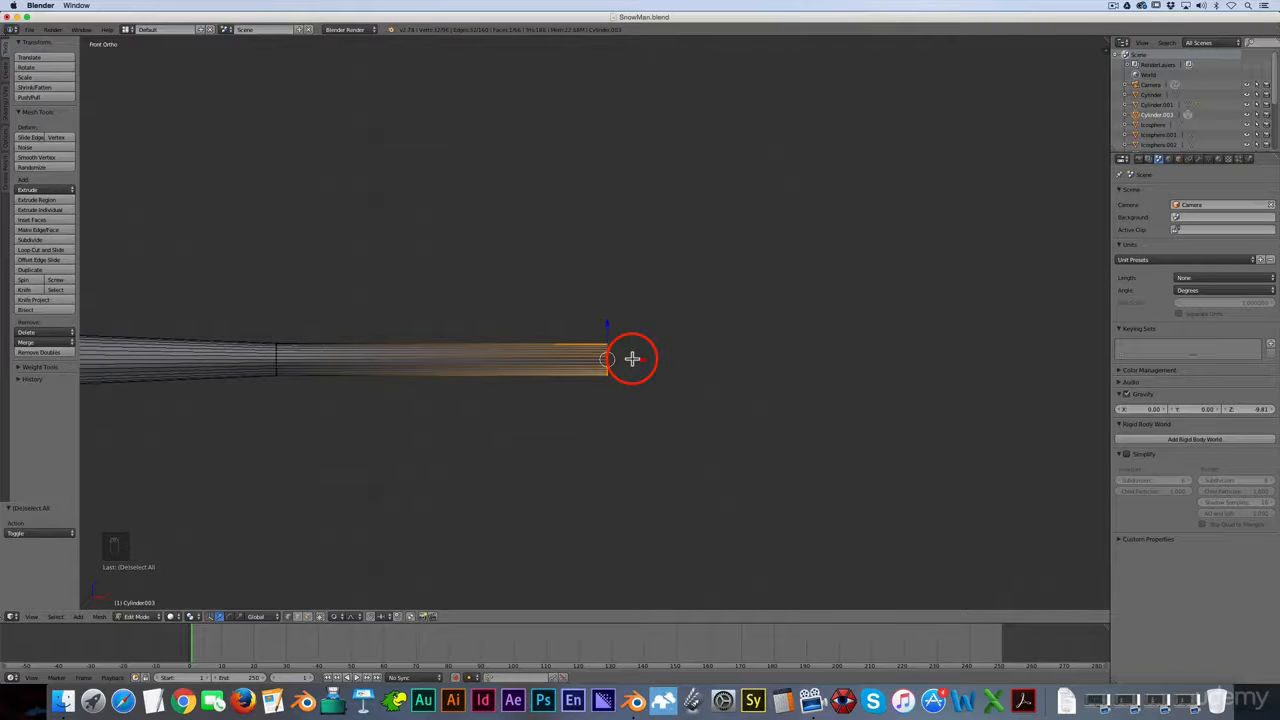
key("e")
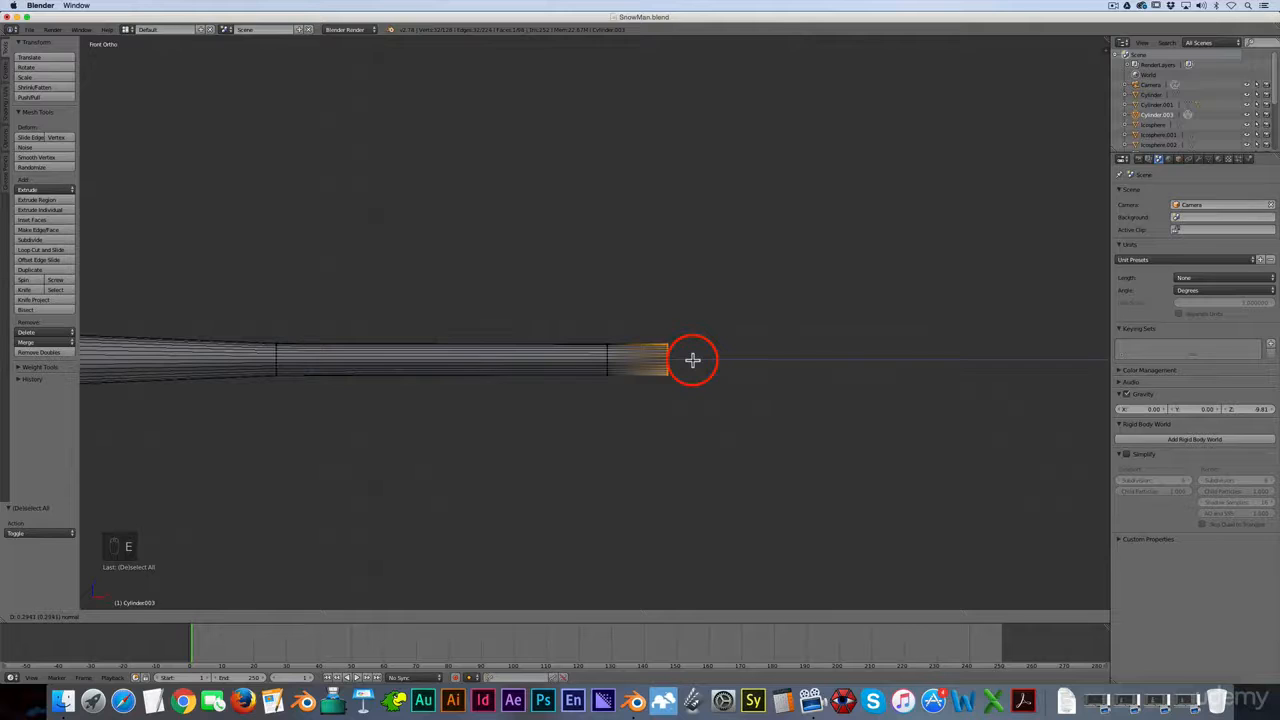
left_click(692, 360)
key("s")
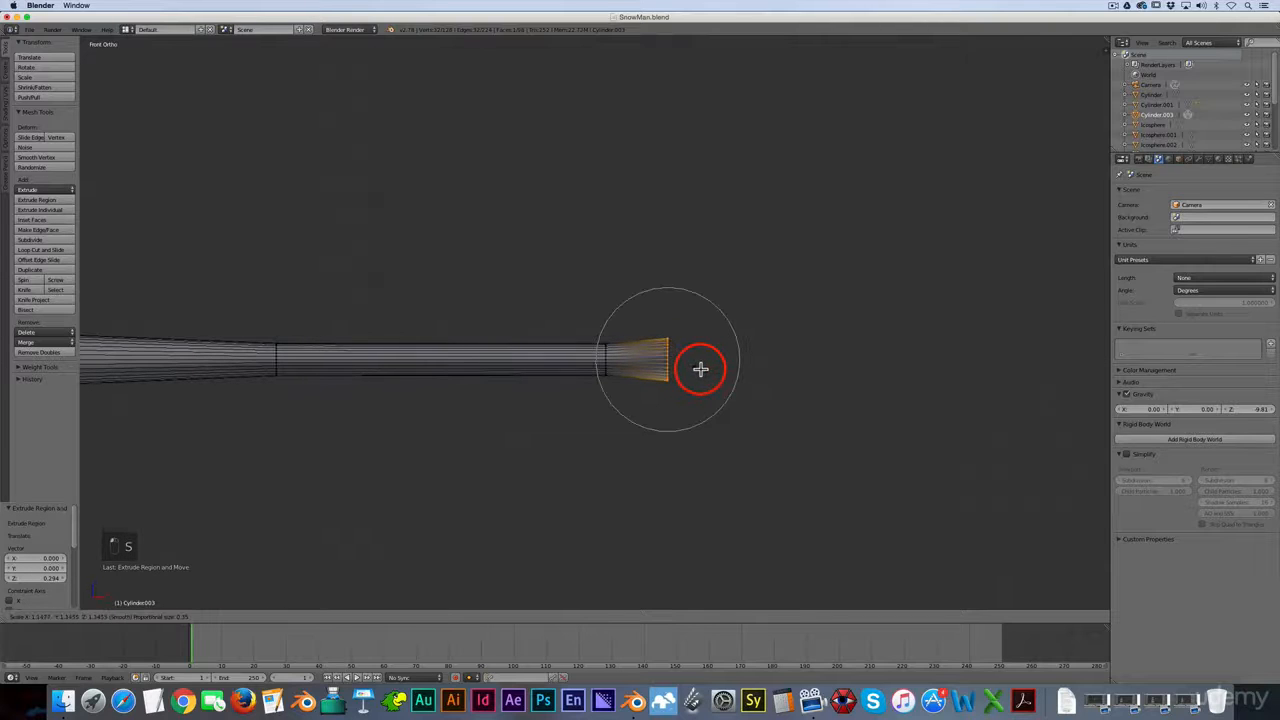
left_click(697, 368)
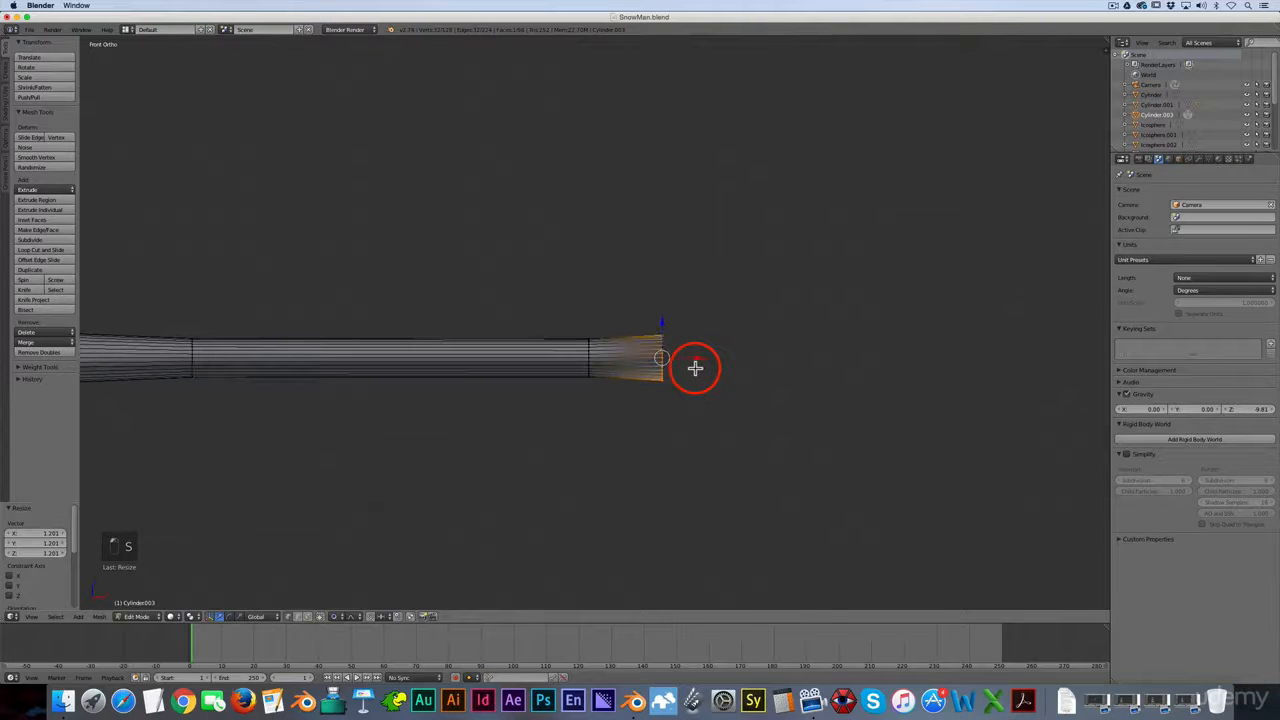
Extrude the arm's outer end about 0.16 units further outward and scale the new end face to about 0.7.
key("e")
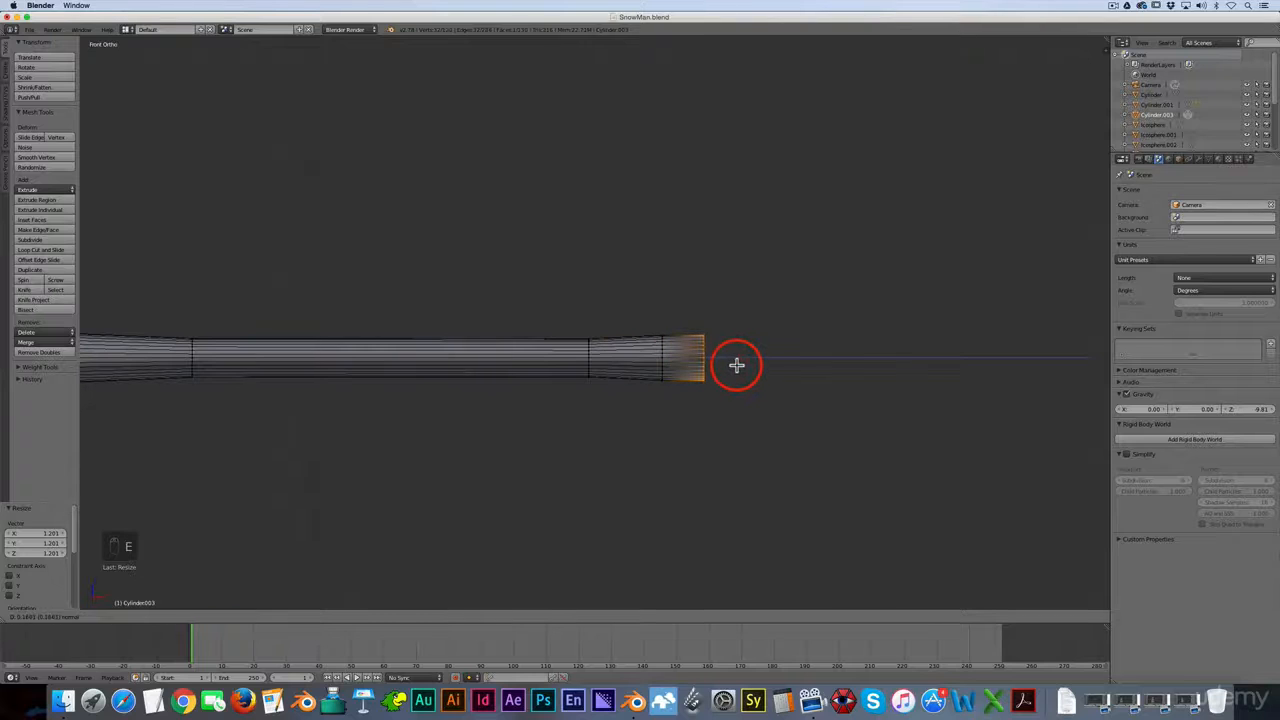
left_click(737, 366)
key("s")
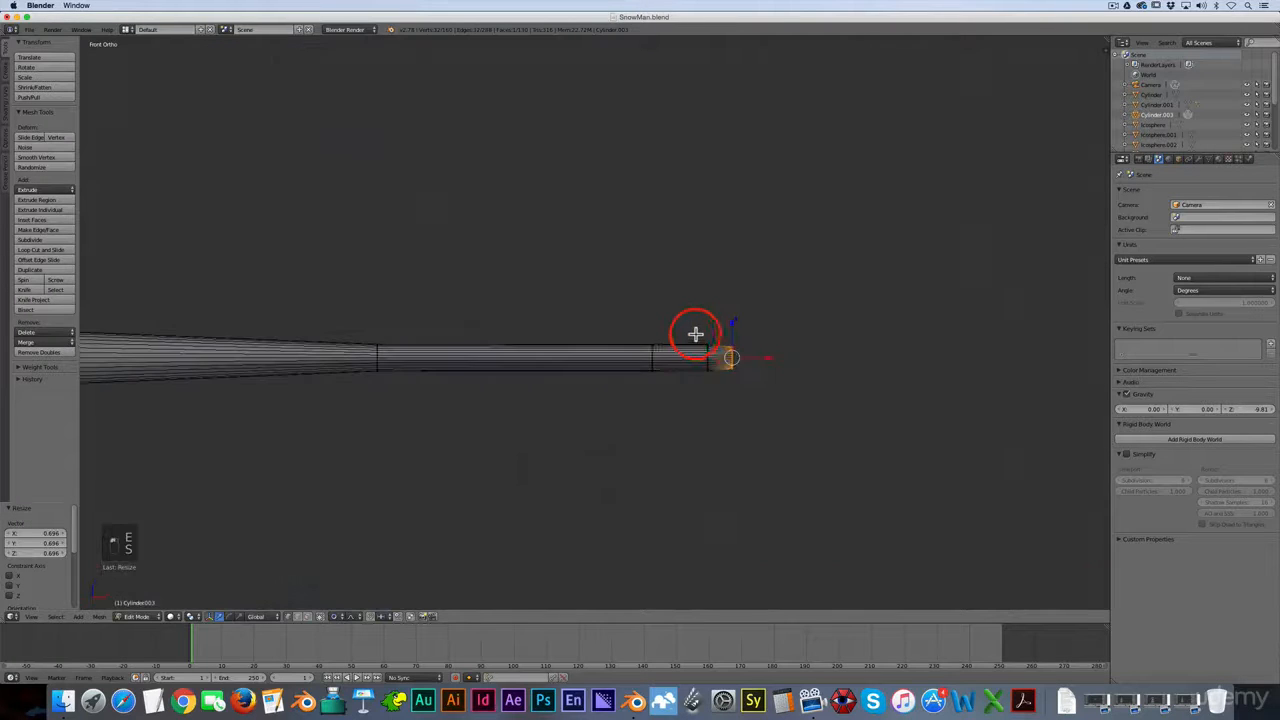
key("a")
mouse_move(679, 368)
middle_mouse_down()
mouse_move(657, 394)
mouse_move(674, 386)
middle_mouse_up()
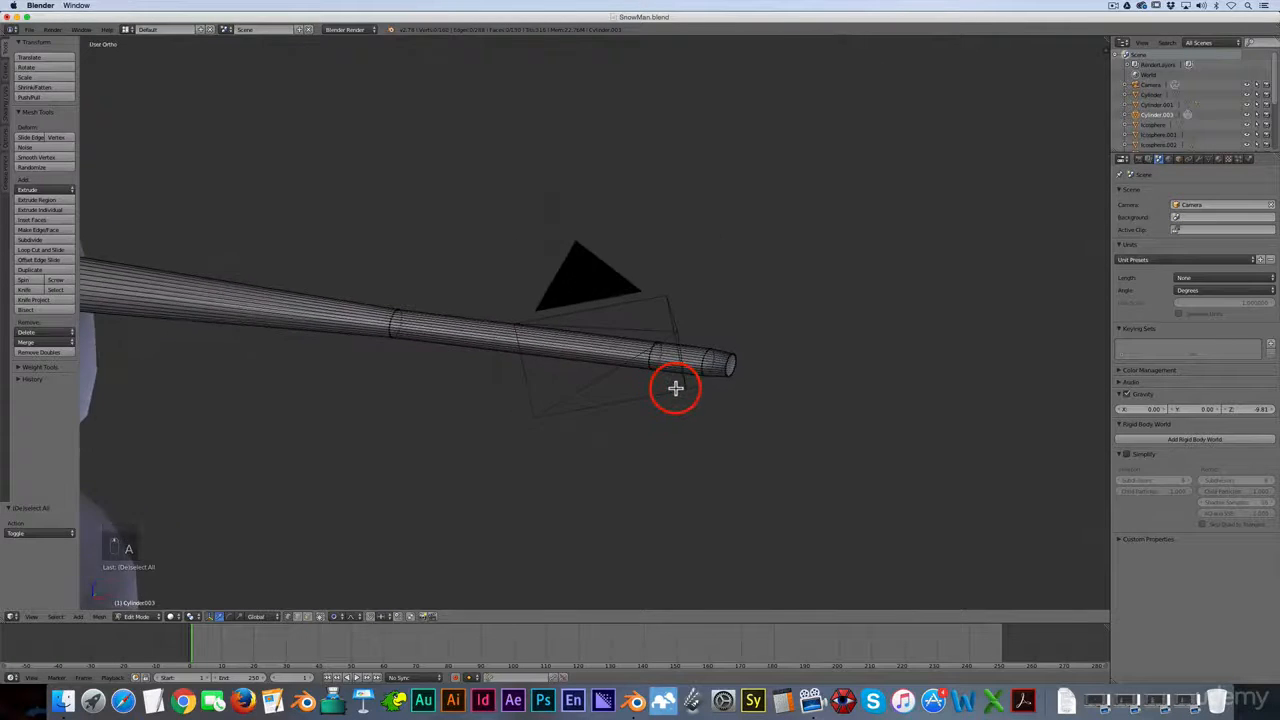
Add a loop cut around the short section near the arm's outer end and slide it about 0.33 toward the body.
key("KP_1")
scroll(704, 346, "up", 2)
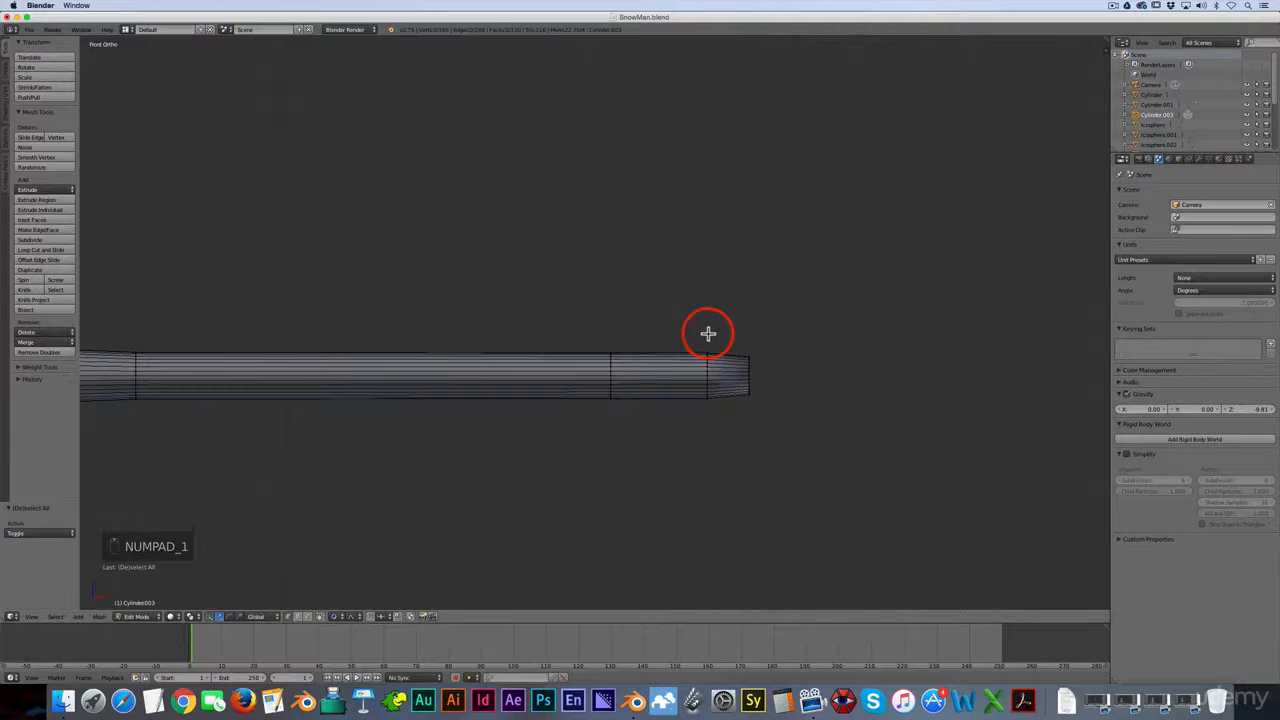
key("ctrl+r")
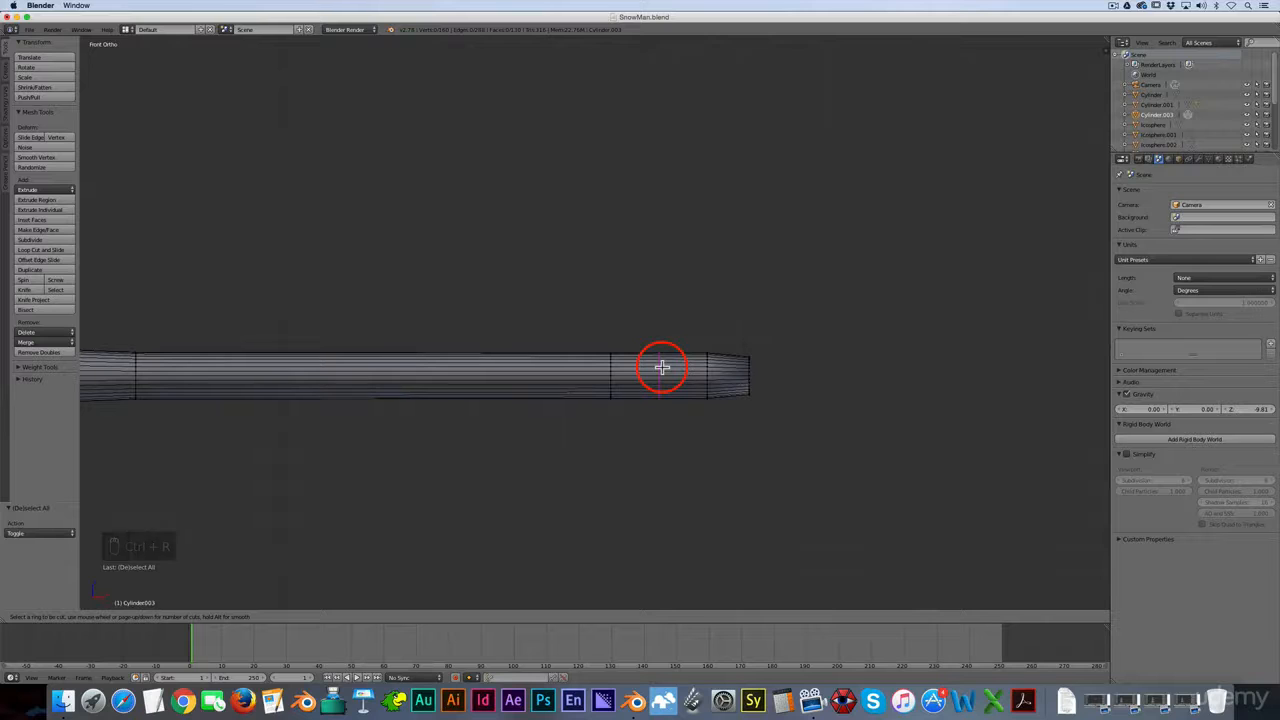
left_click(662, 367)
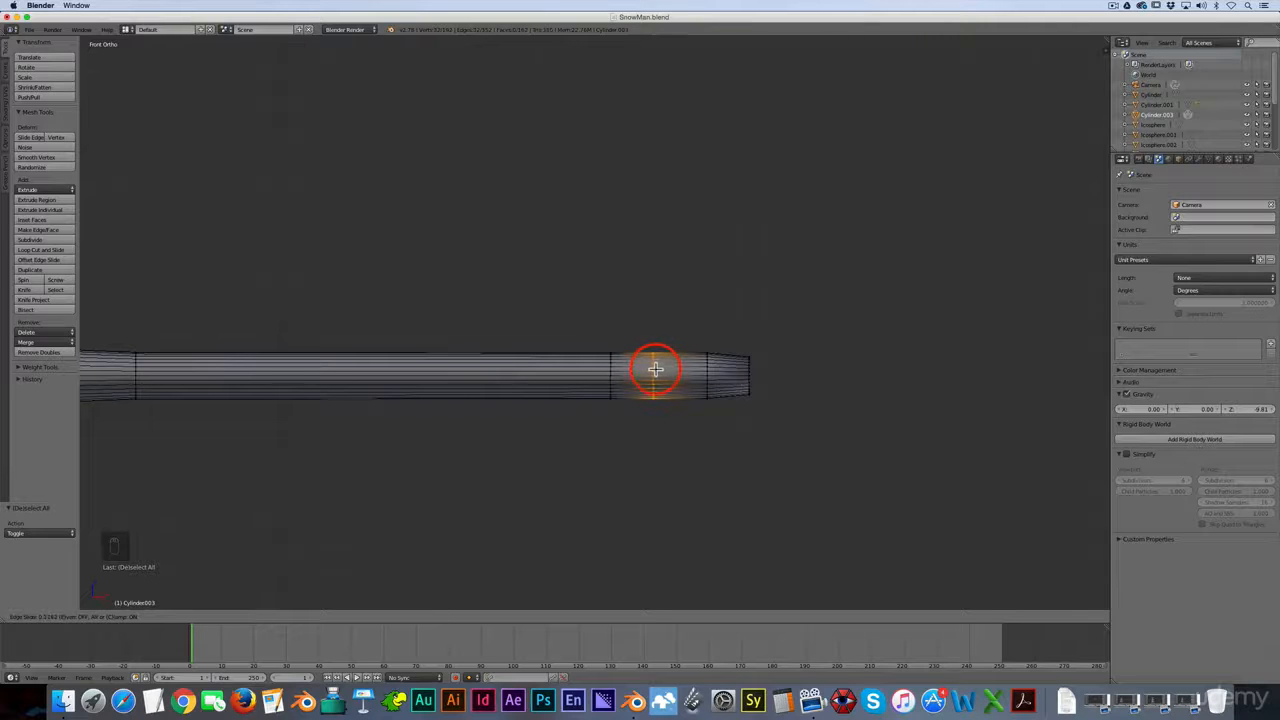
left_click_drag(638, 371, 647, 373)
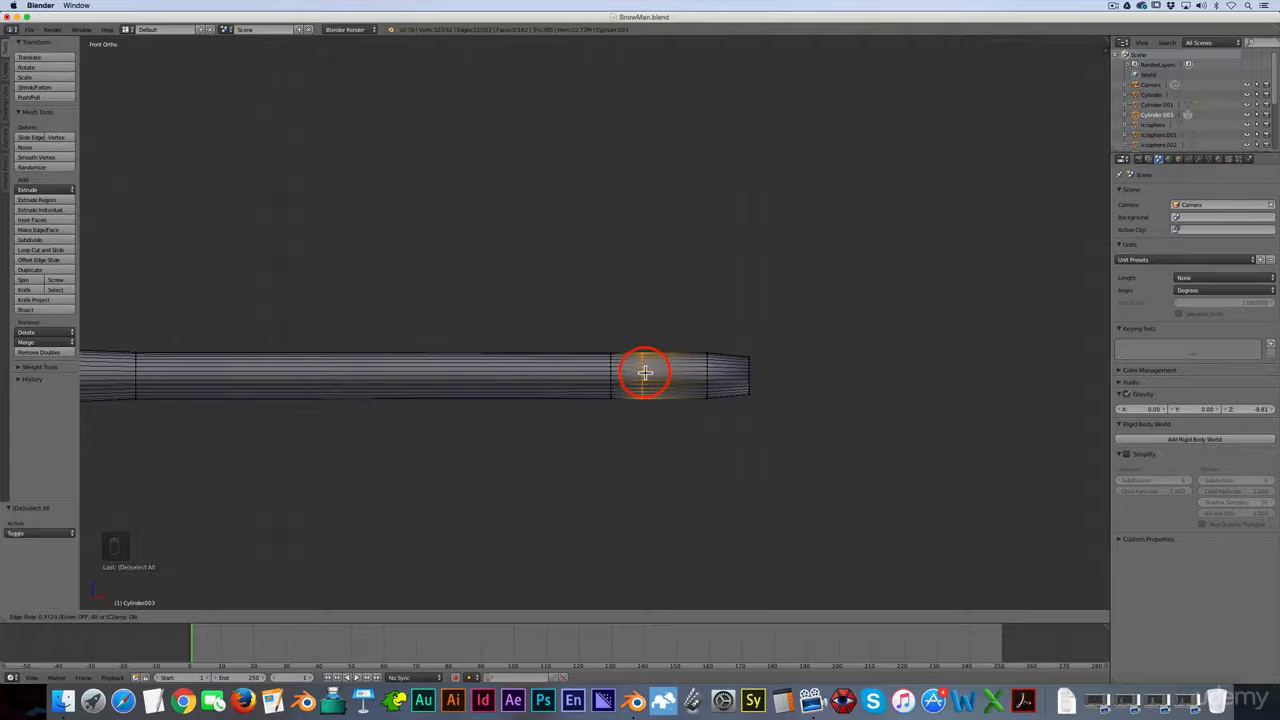
left_click(645, 372)
Switch to face selection and select four adjacent faces on the upper side of the narrow band beside the new loop.
mouse_move(648, 351)
middle_mouse_down()
mouse_move(640, 377)
mouse_move(631, 349)
middle_mouse_up()
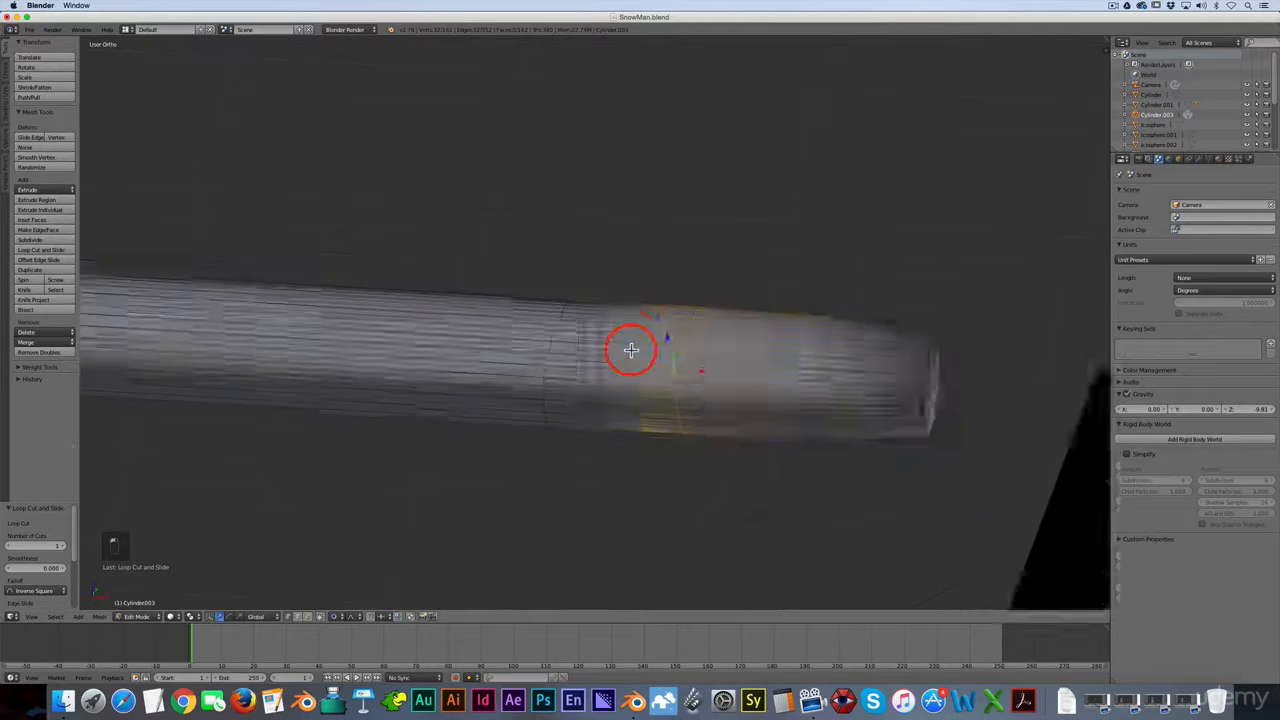
scroll(631, 350, "up", 3)
scroll(630, 349, "down", 7)
scroll(628, 348, "up", 3)
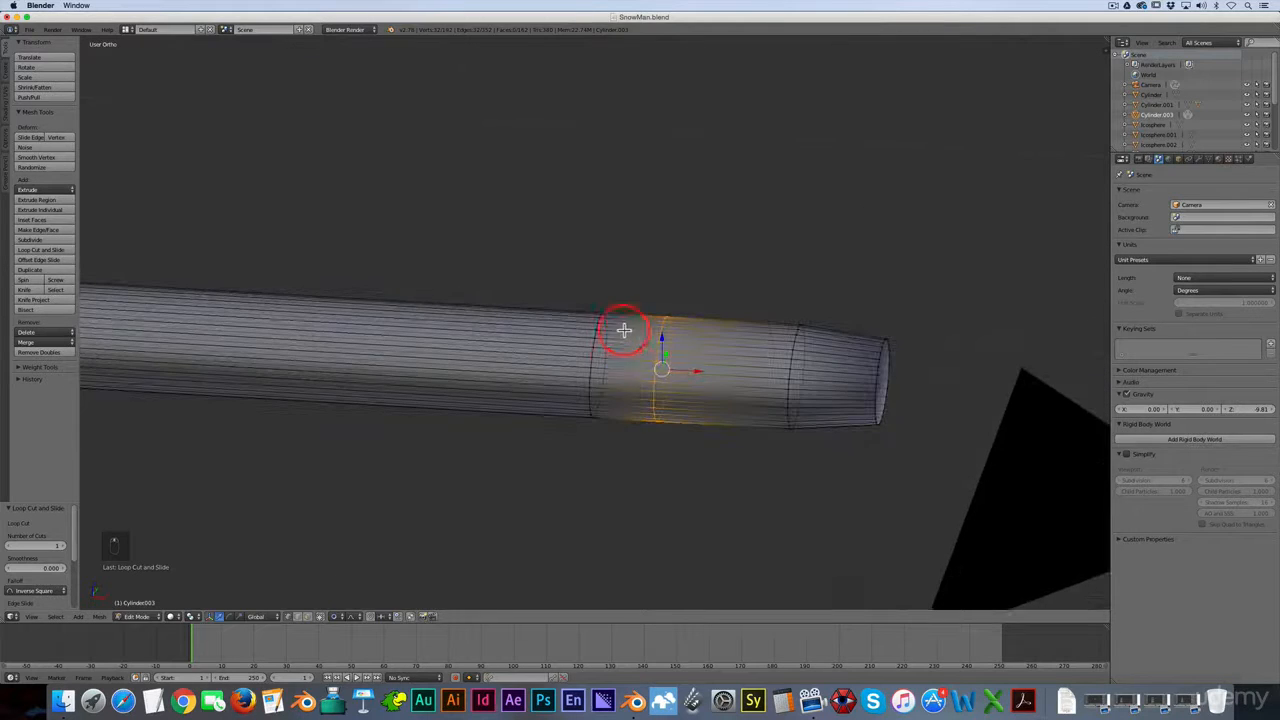
scroll(630, 337, "up", 2)
scroll(629, 340, "up", 2)
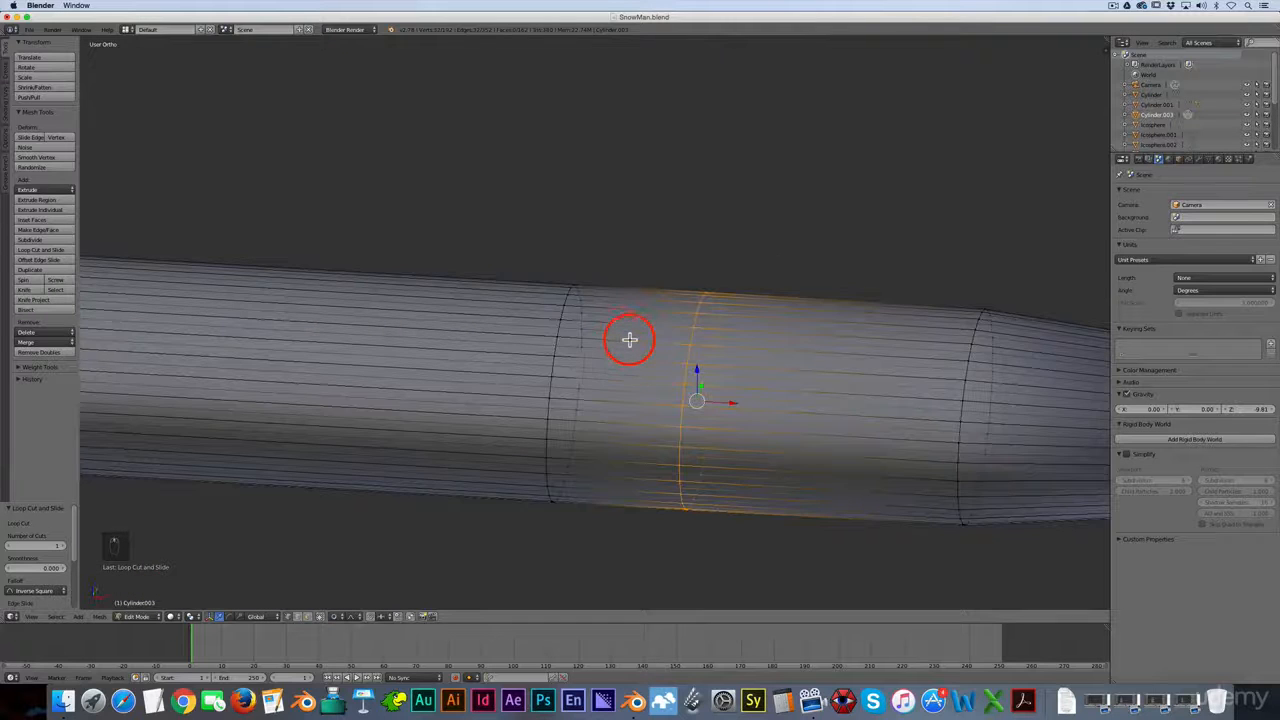
left_click(308, 618)
right_click(614, 349)
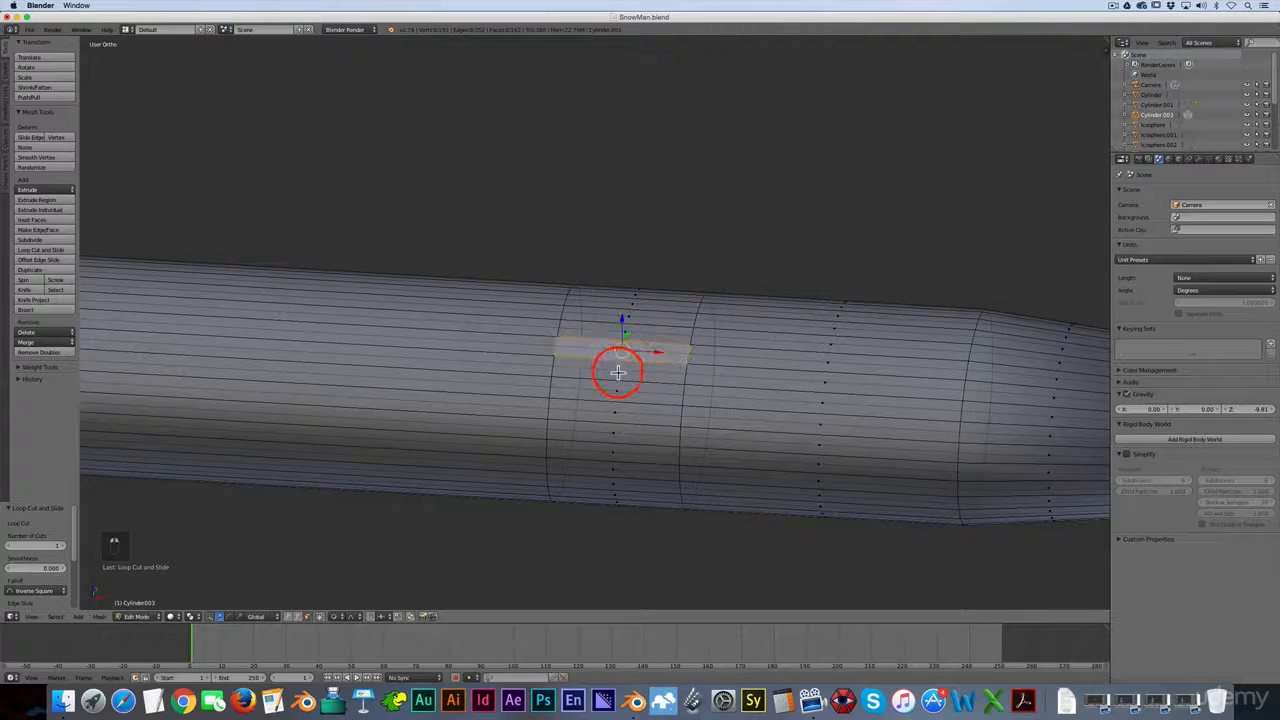
right_click(618, 372, "shift")
right_click(637, 333, "shift")
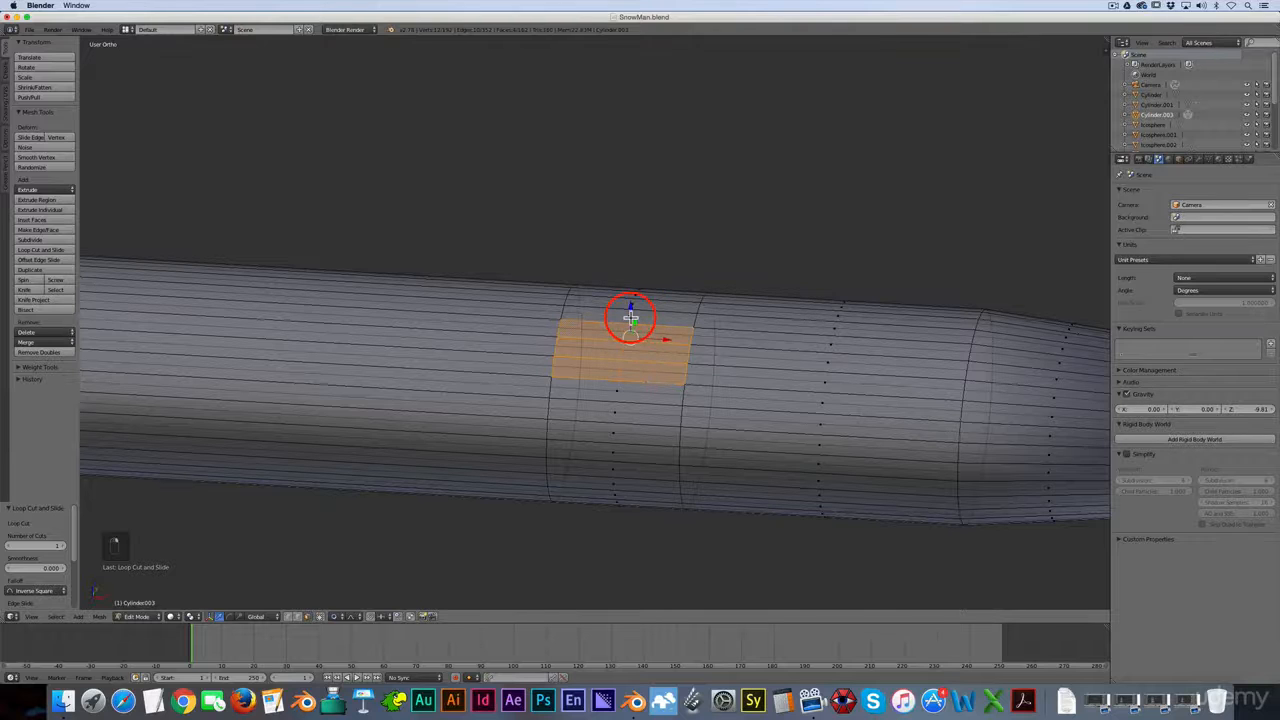
scroll(664, 308, "up", 3)
key("super+z")
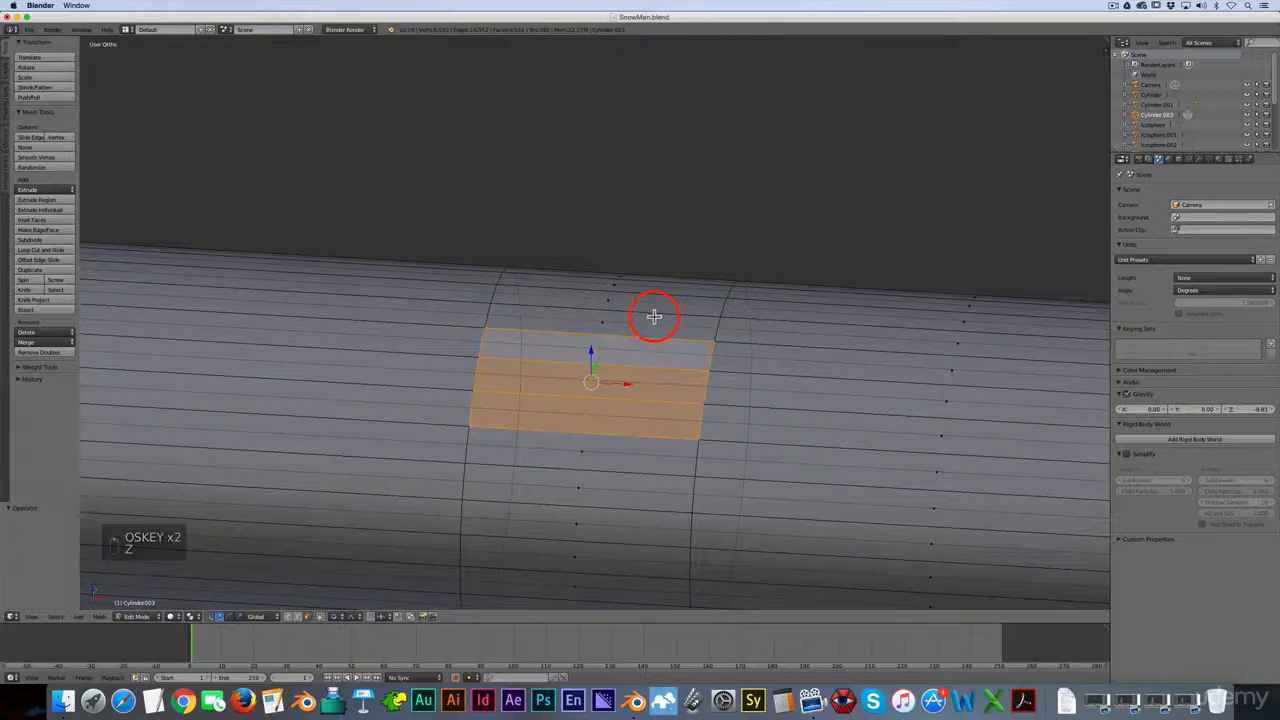
right_click(610, 324, "shift")
scroll(612, 322, "up", 2)
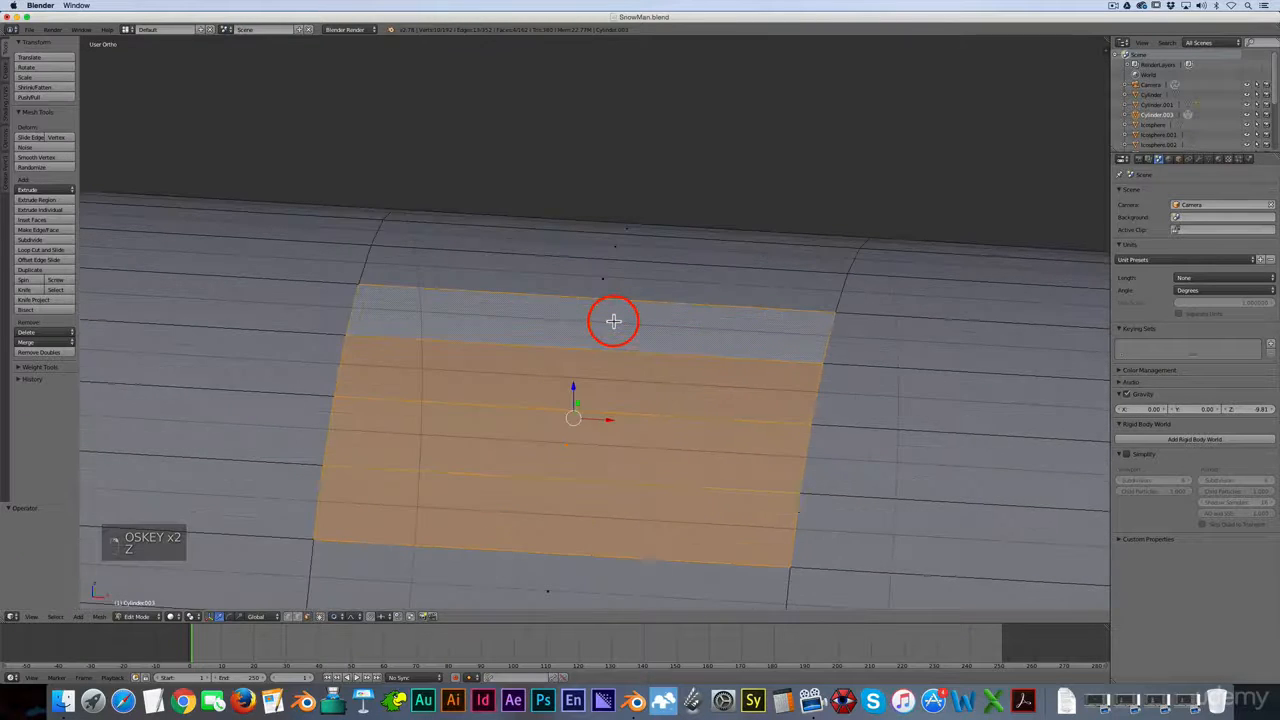
Extrude the selected faces about 0.11 units upward and shift their end about 0.076 units outward along X to form a slanted thumb.
key("KP_1")
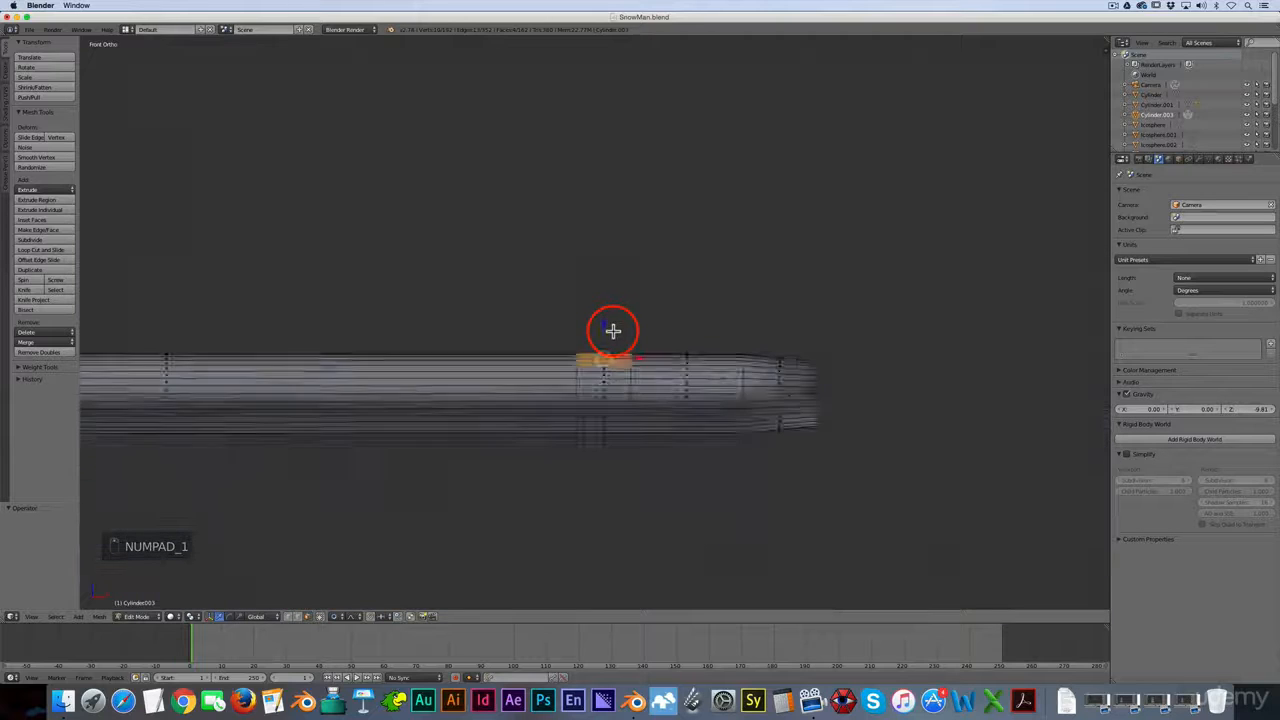
scroll(612, 338, "up", 5)
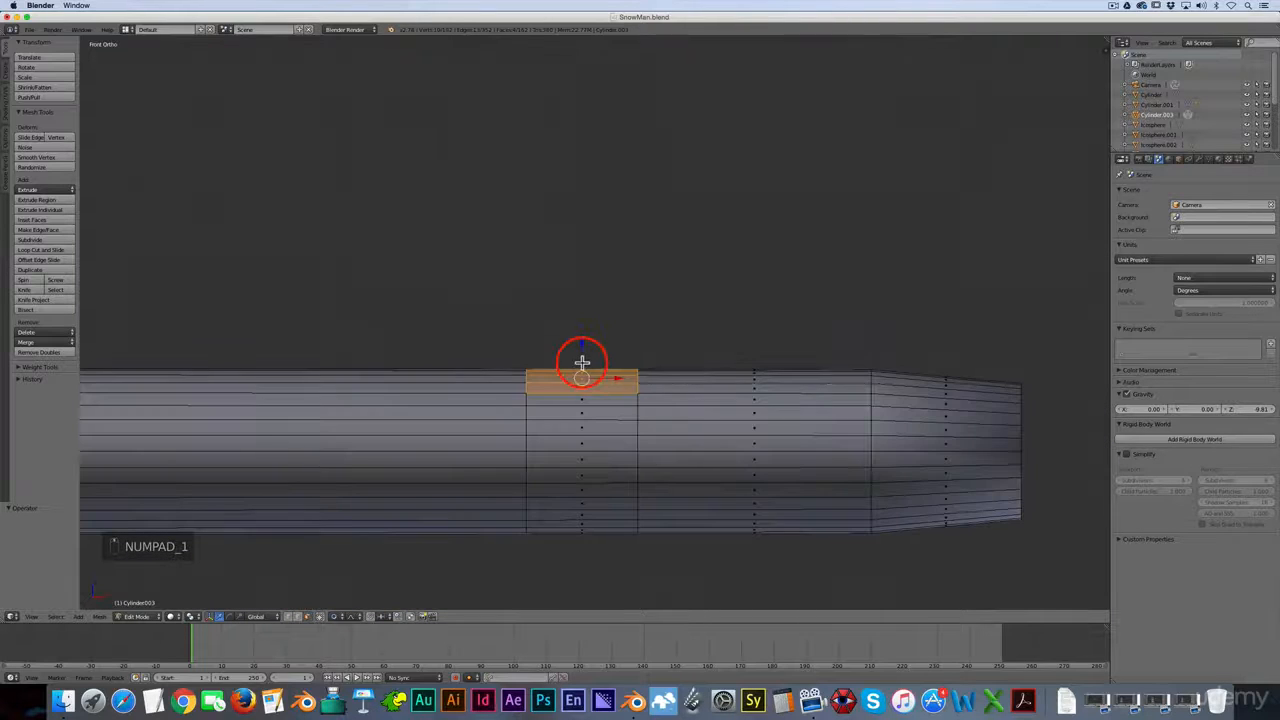
key("e")
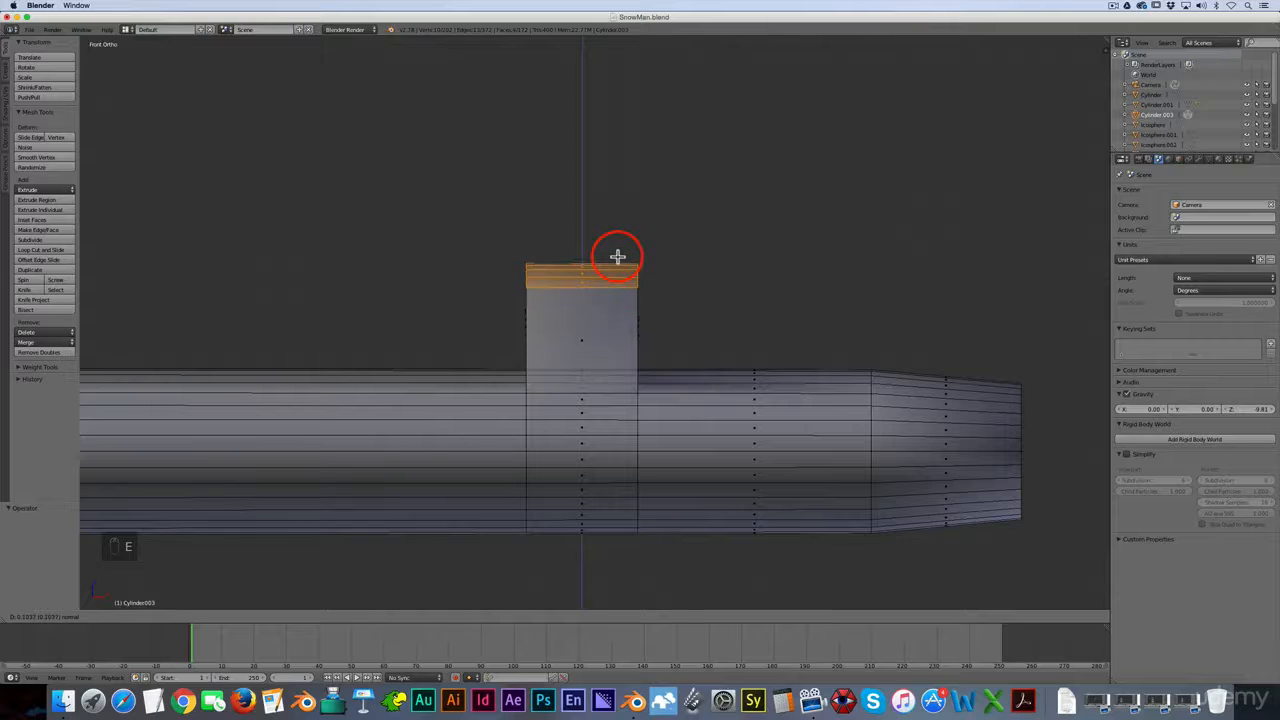
left_click(615, 250)
key("g")
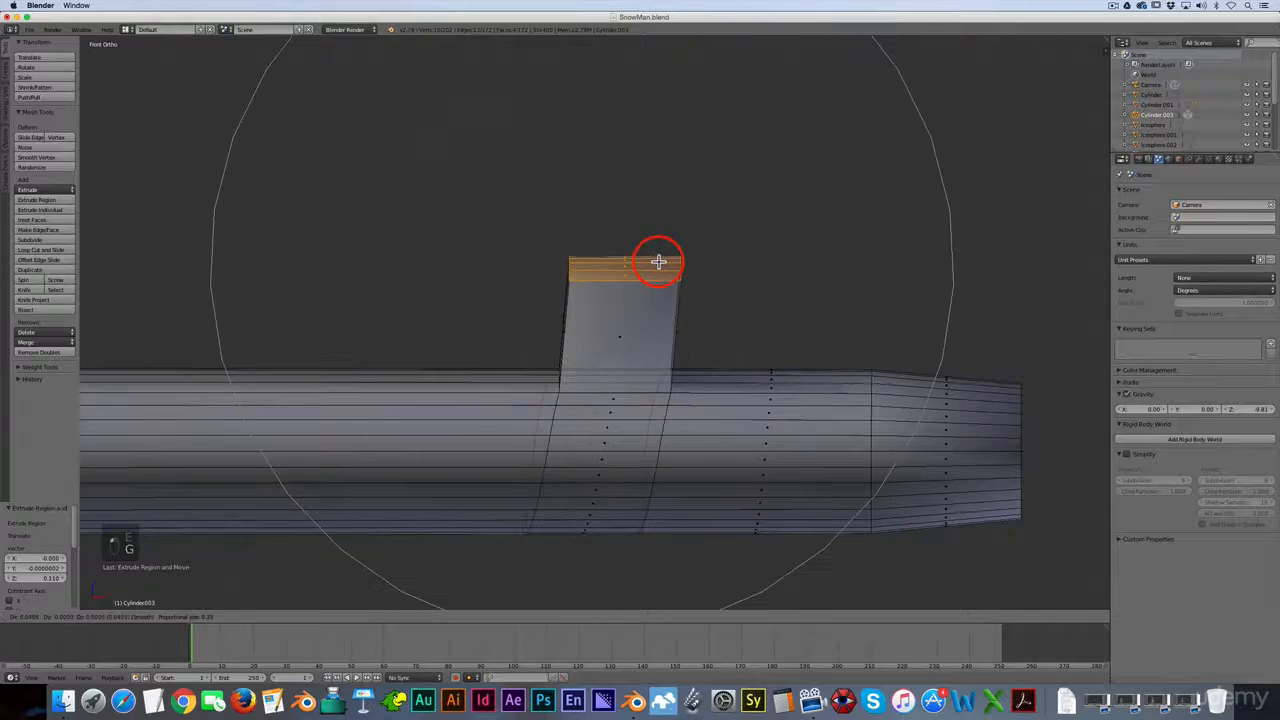
left_click(721, 263)
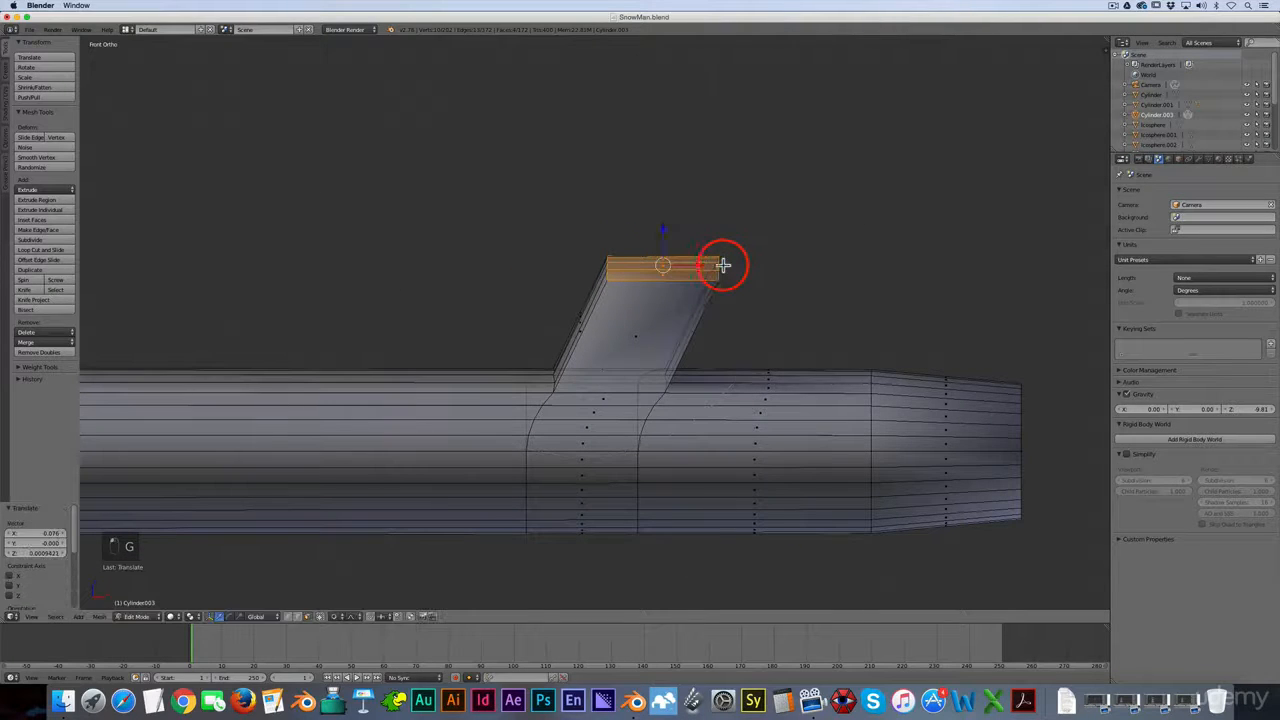
Scale down the thumb's end face and leave Edit Mode to check the arm's shape.
key("s")
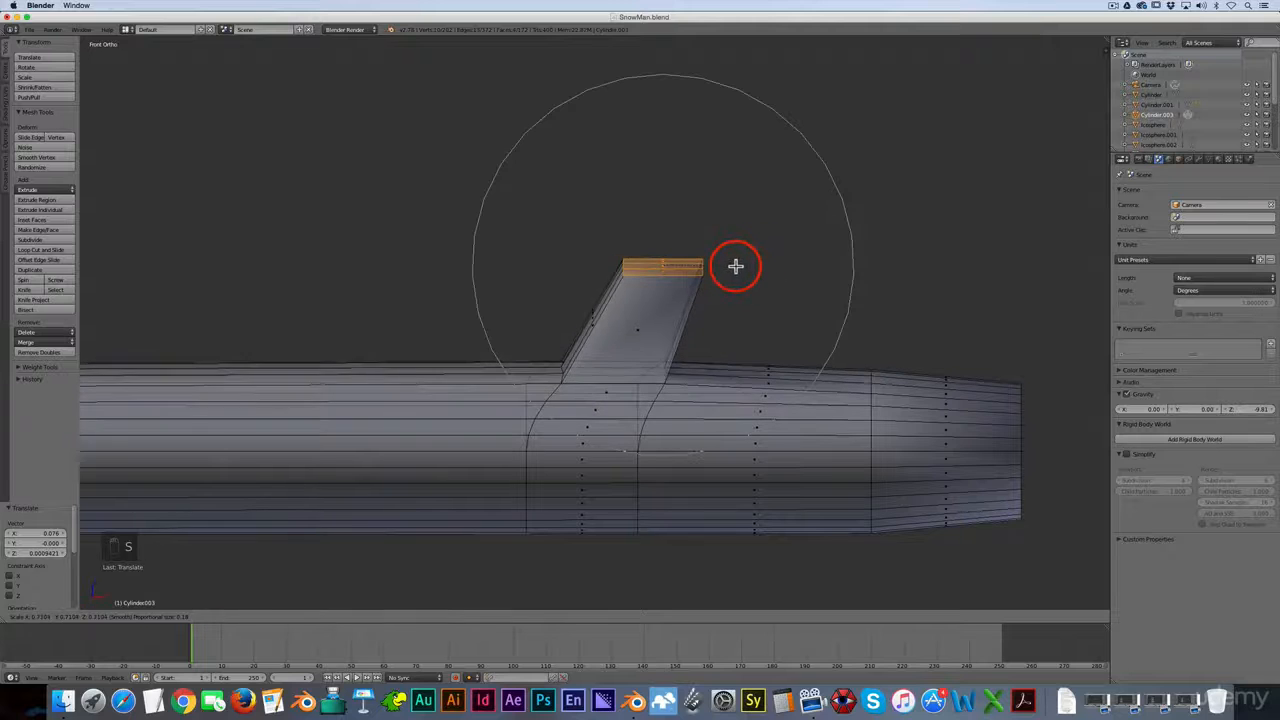
left_click(715, 276)
scroll(710, 280, "down", 5)
key("Tab")
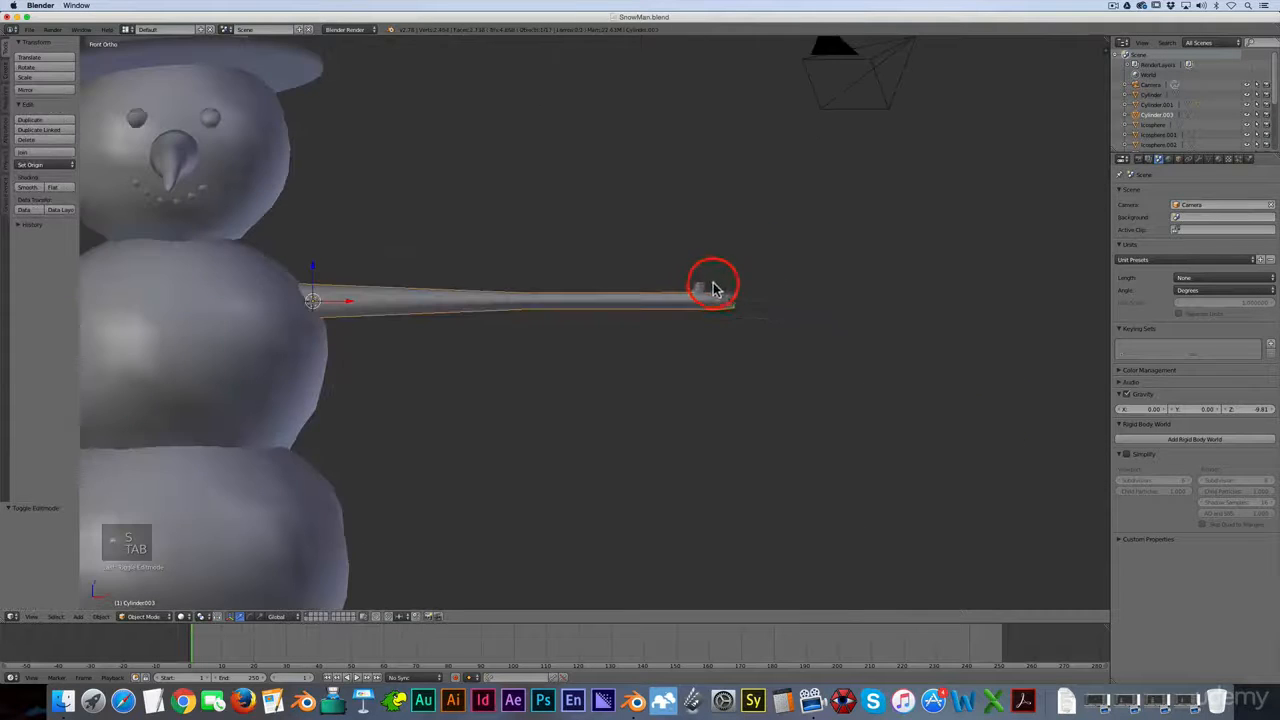
scroll(737, 290, "up", 3)
middle_click_drag(731, 289, 573, 372)
key("KP_1")
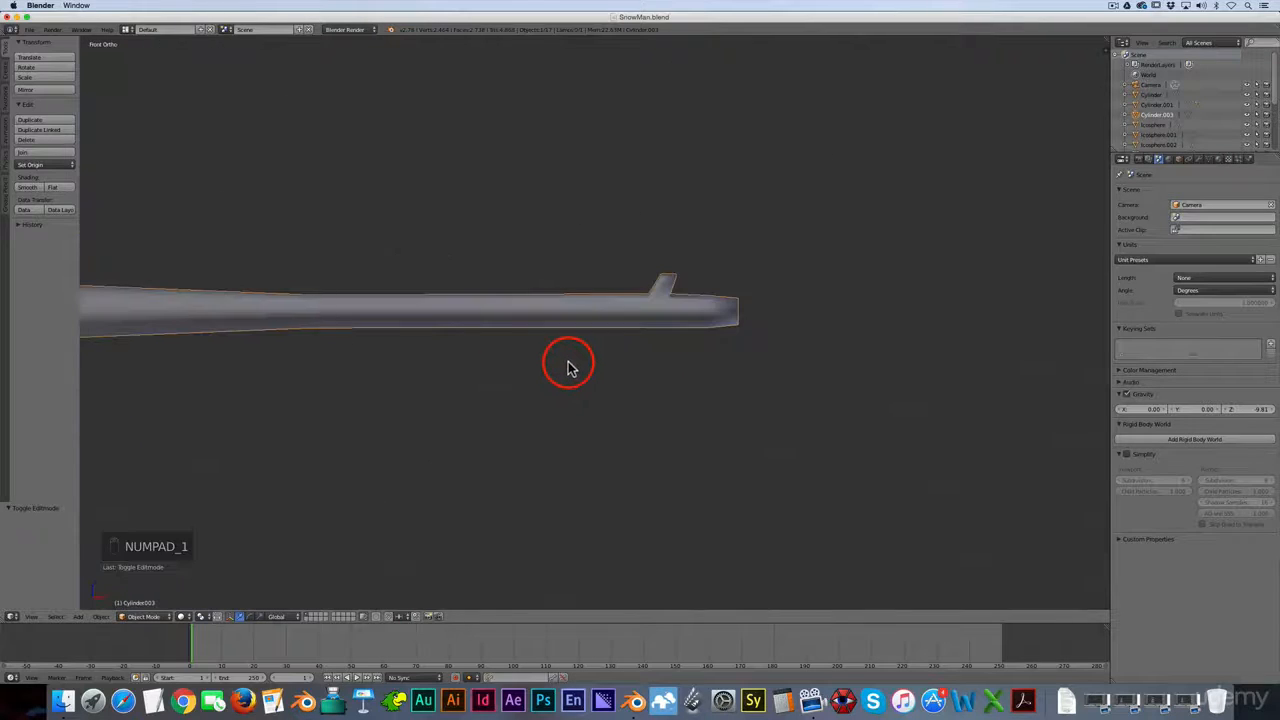
Box-select the arm's thick inner section in Edit Mode and switch the selection mode to vertices.
scroll(600, 367, "down", 5)
scroll(626, 369, "up", 4)
key("Tab")
key("a")
key("a")
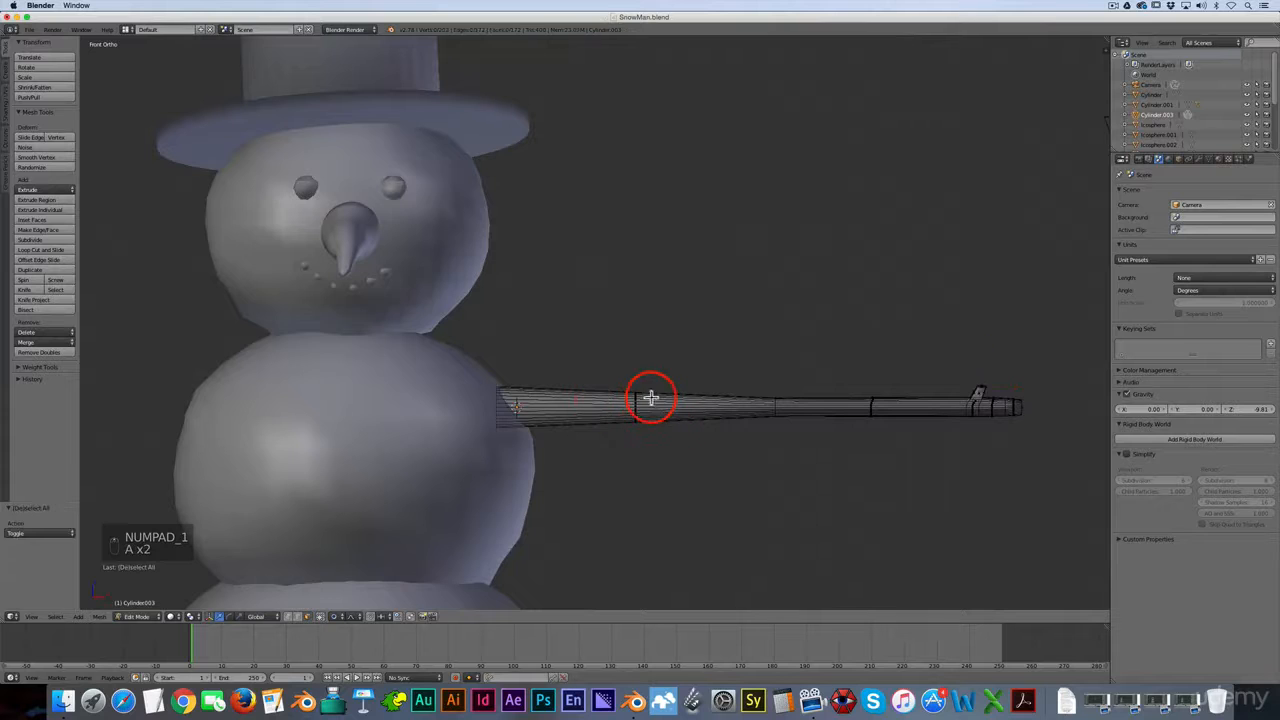
key("b")
left_click_drag(613, 368, 653, 455)
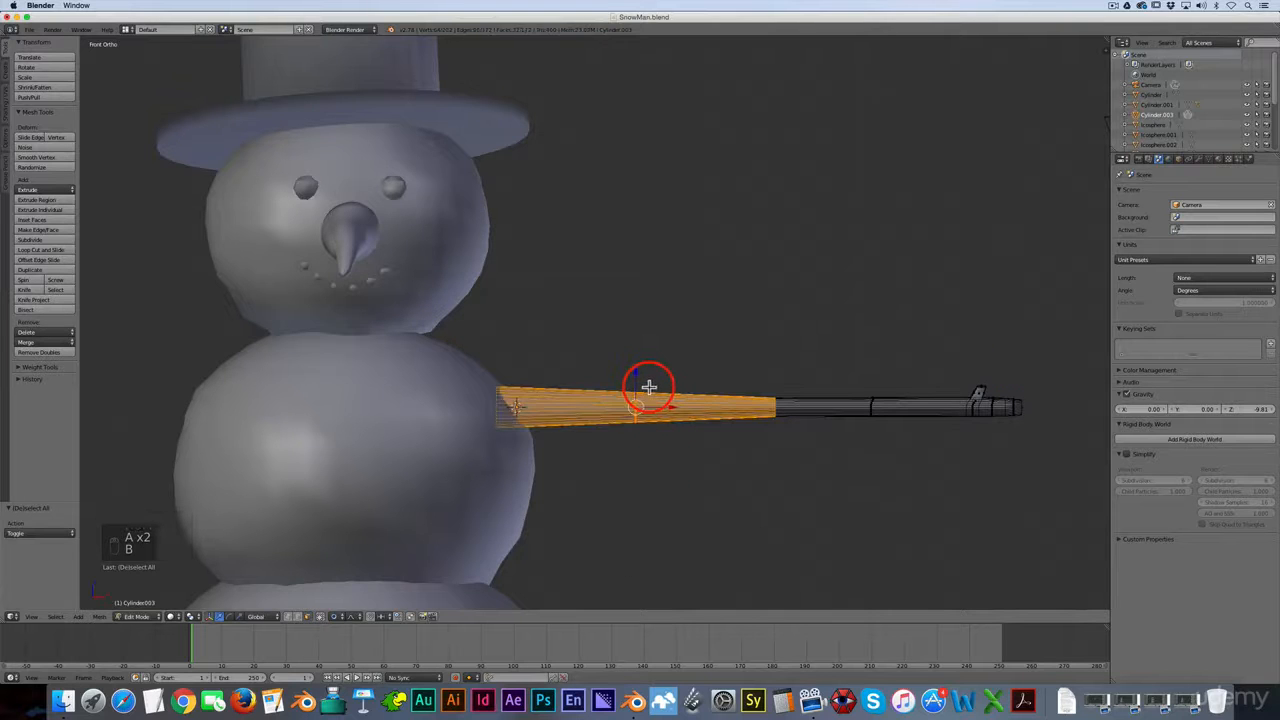
scroll(646, 374, "up", 6)
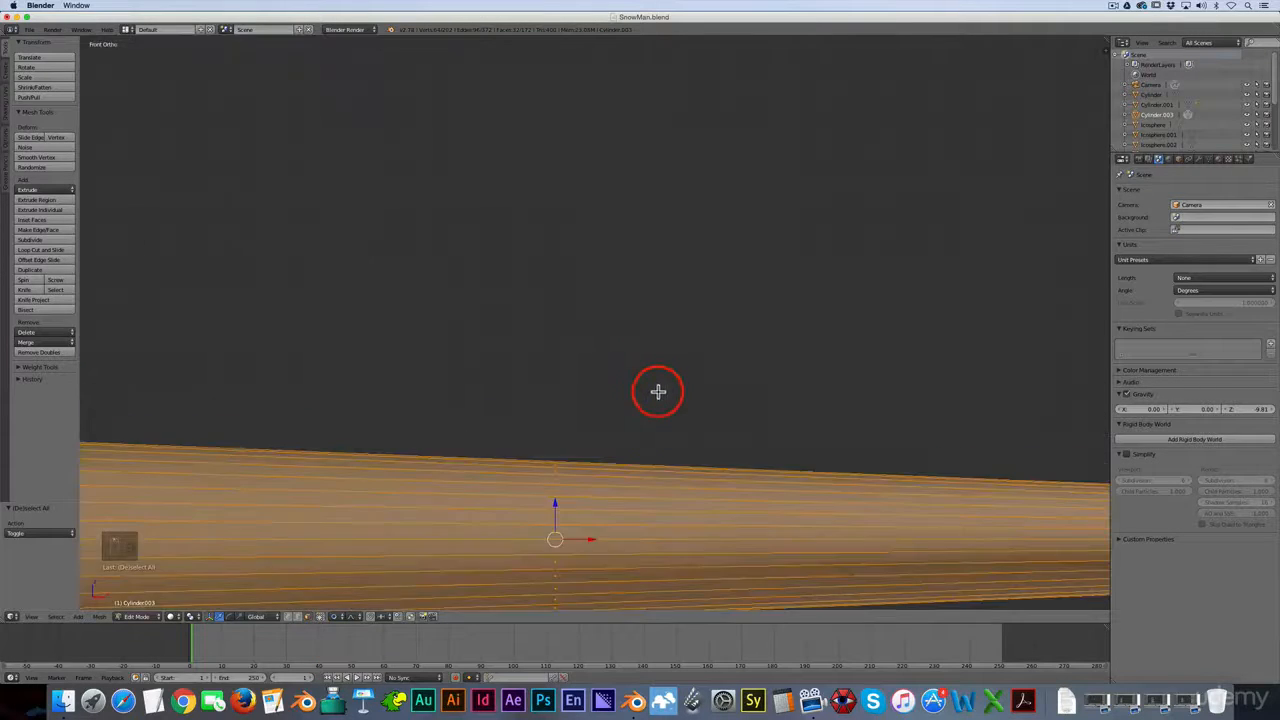
scroll(657, 389, "down", 4)
scroll(627, 468, "up", 3)
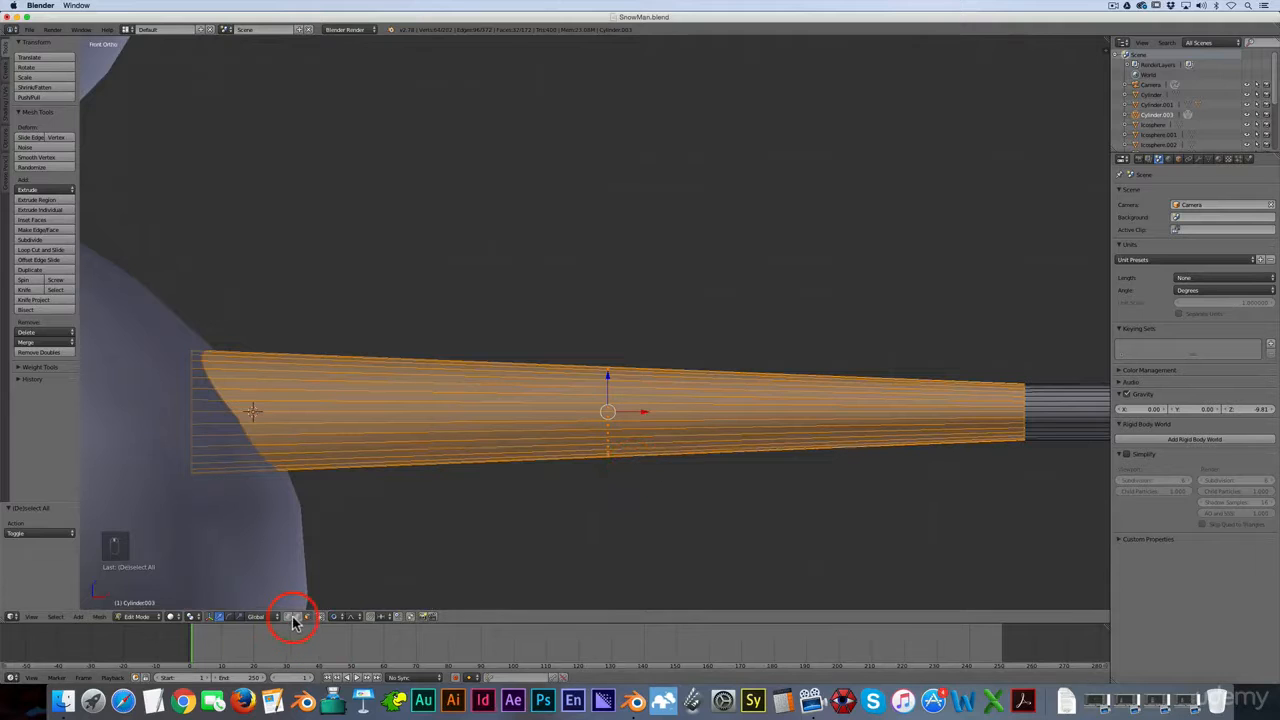
scroll(357, 489, "down", 3)
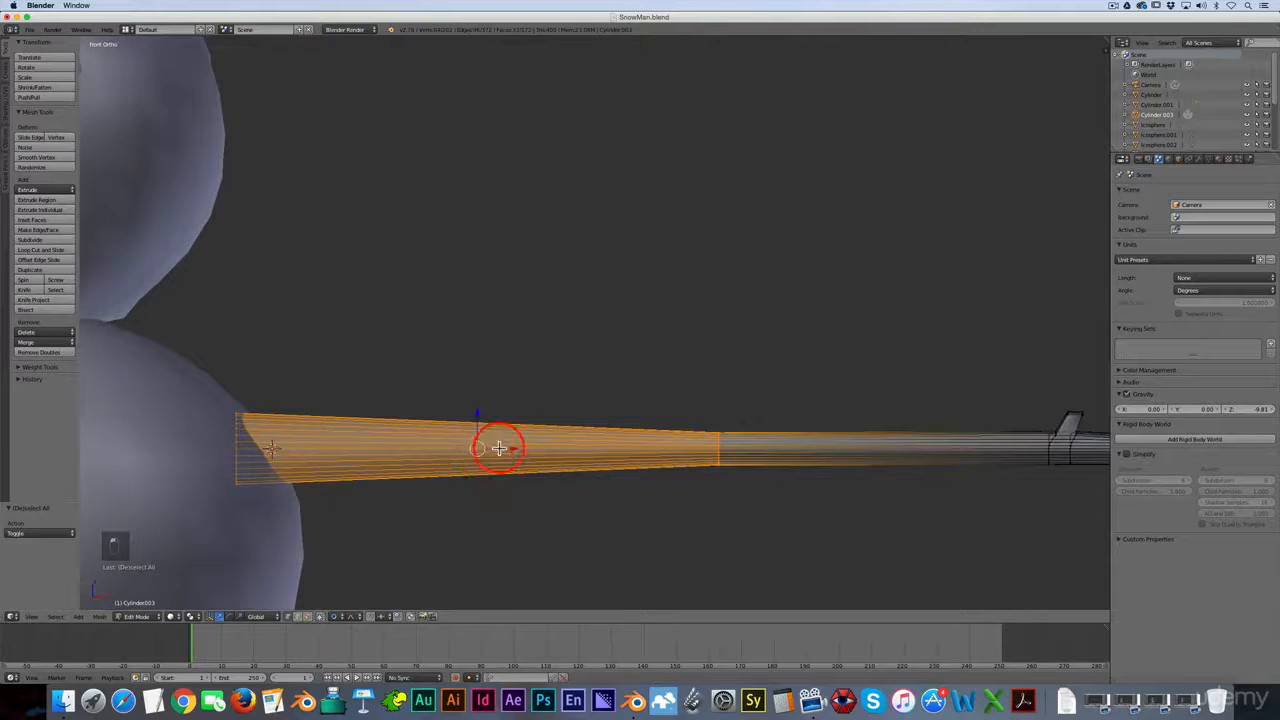
Add a centred loop cut around the arm's inner section, move the new ring slightly downward, and deselect it.
key("ctrl+r")
left_click(485, 441)
right_click(486, 438)
scroll(478, 434, "up", 5)
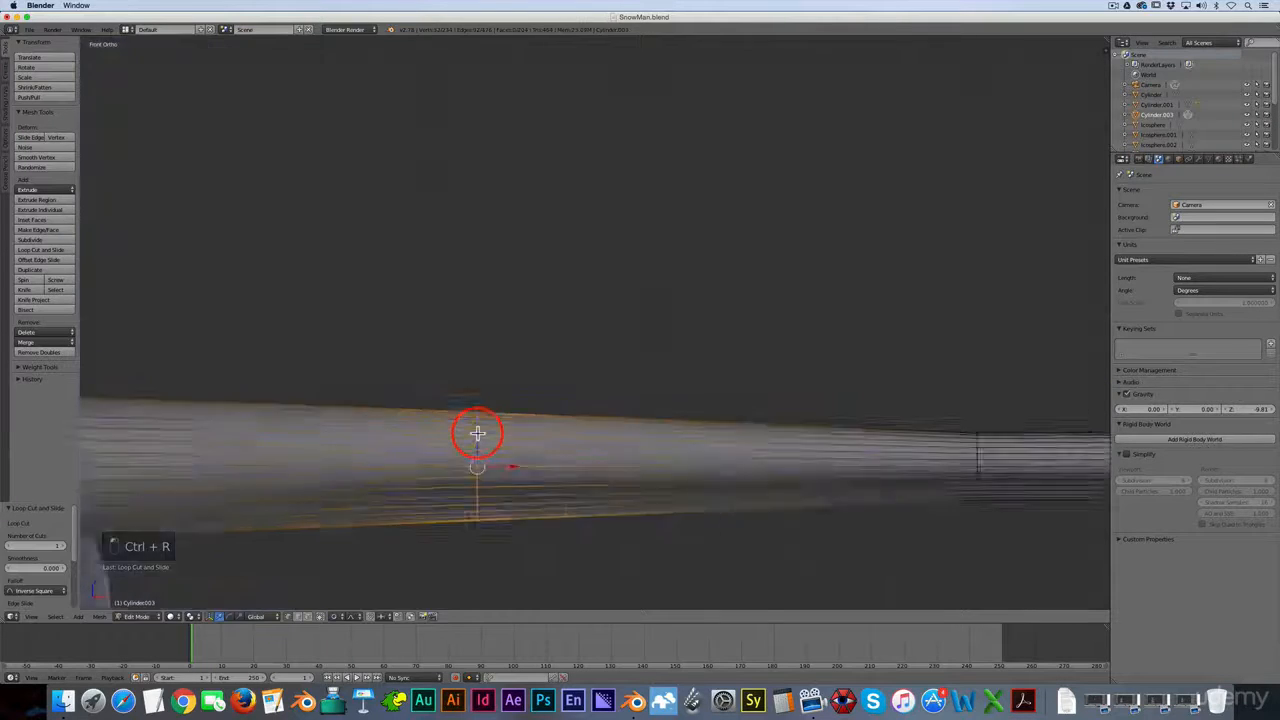
scroll(477, 432, "down", 5)
scroll(482, 435, "down", 4)
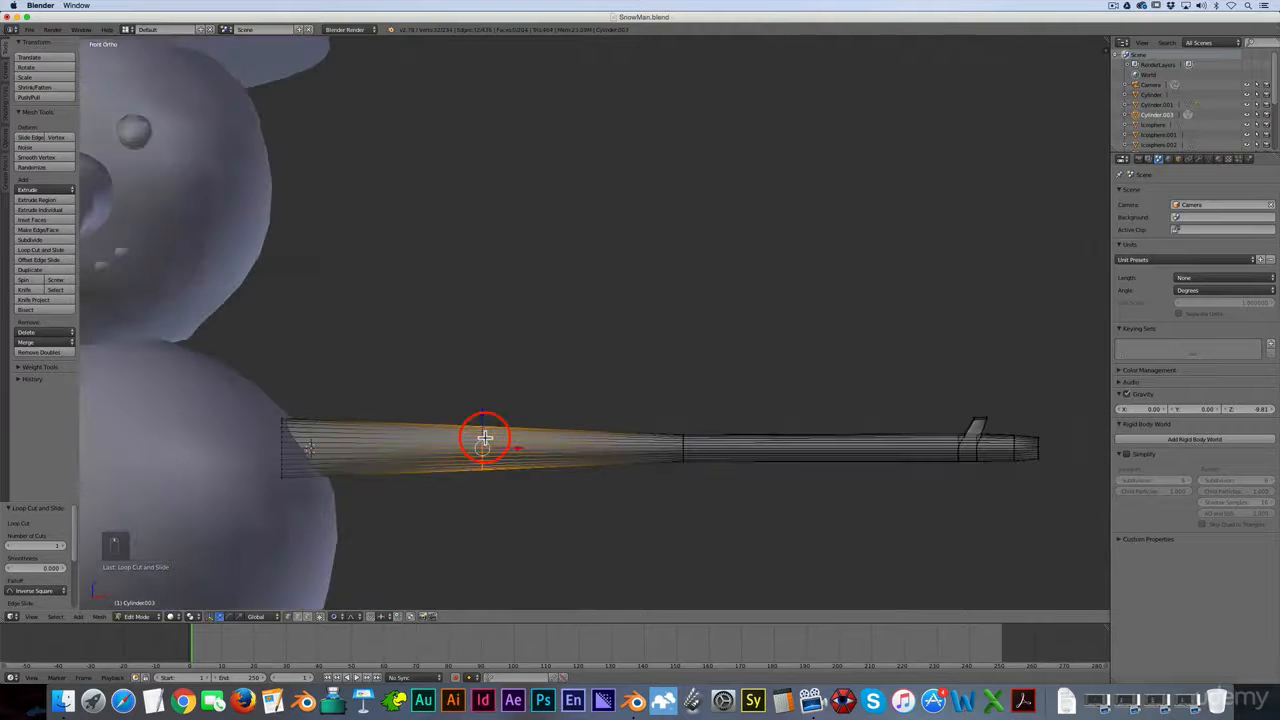
left_click(477, 442)
key("a")
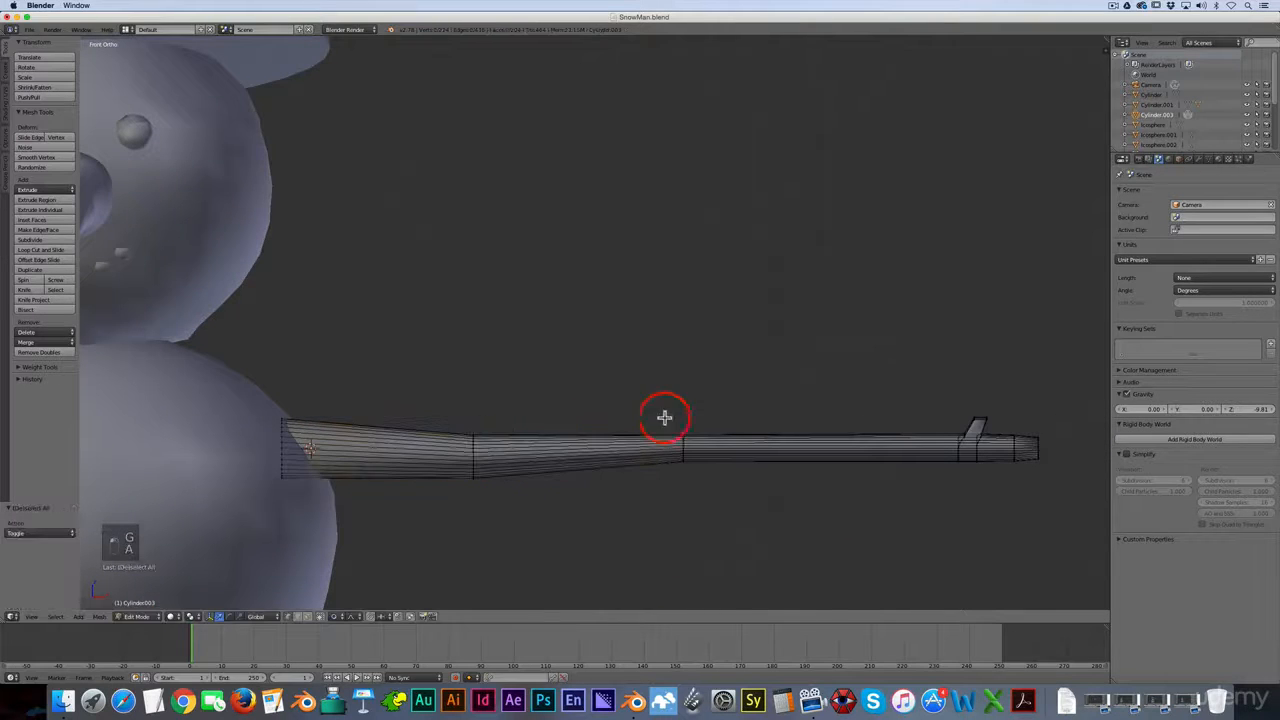
Box-select the ring between the two arm sections and move it about 0.13 units down to bend the elbow.
key("b")
left_click_drag(688, 426, 697, 460)
key("g")
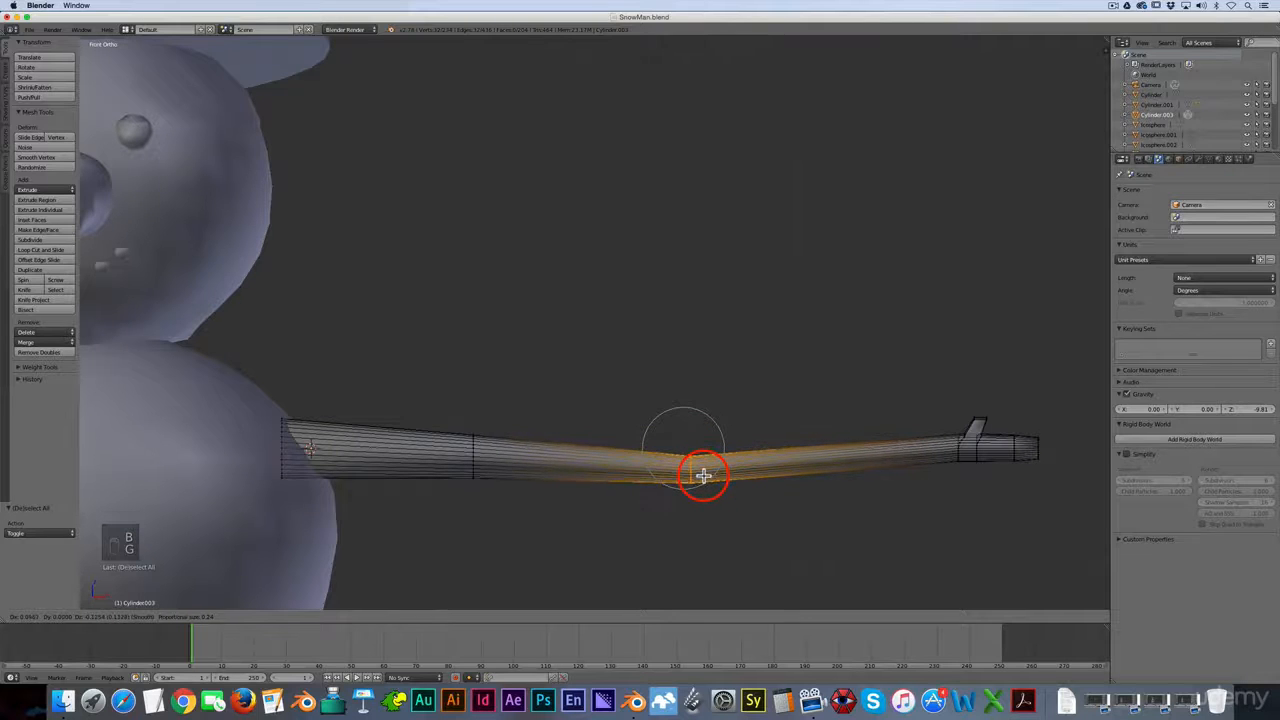
left_click(703, 480)
Box-select the hand at the arm's outer end, including the thumb, and rotate it about 4.4 degrees.
scroll(640, 466, "down", 3)
scroll(845, 479, "up", 2)
key("a")
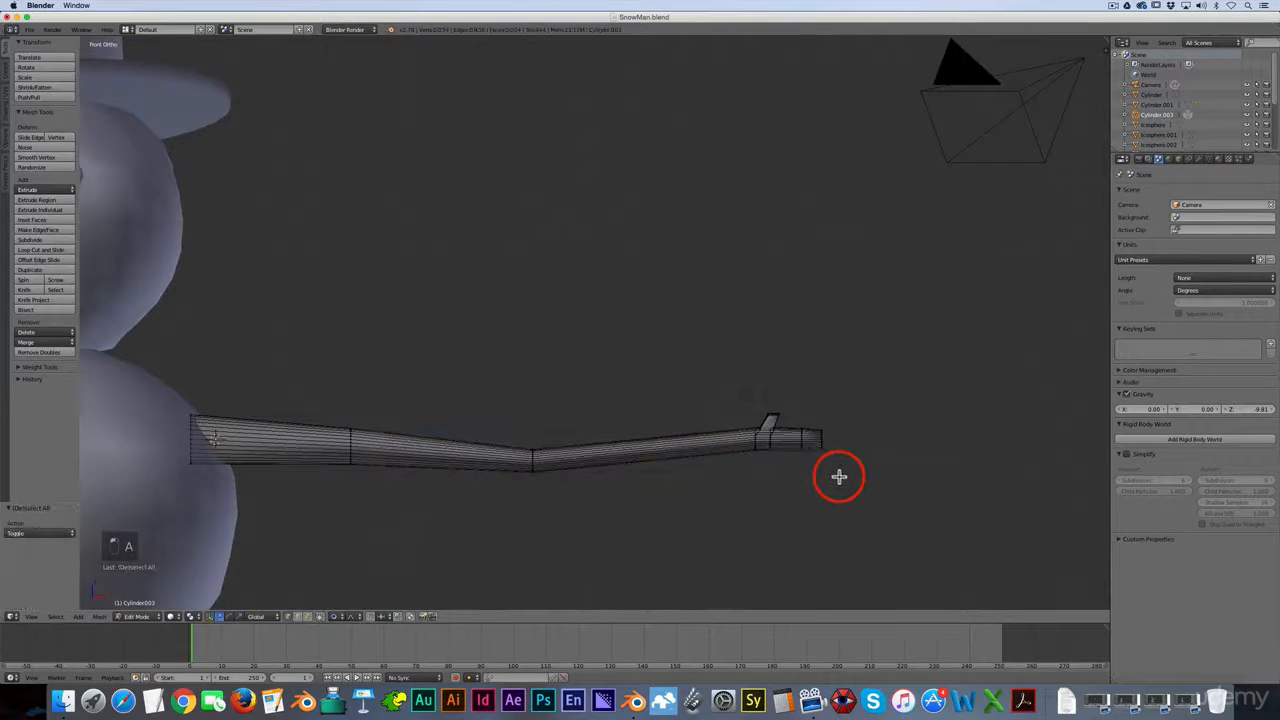
key("b")
left_click_drag(840, 479, 745, 396)
key("r")
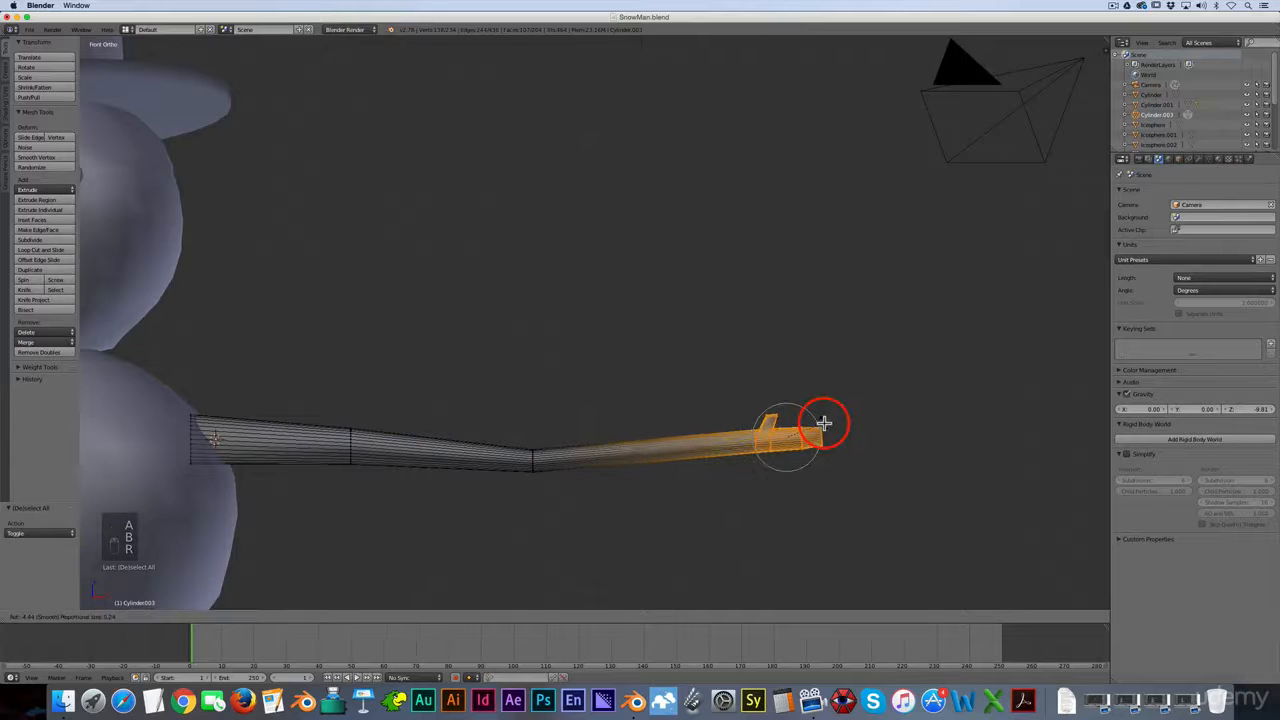
left_click(823, 423)
Scale the selected hand and thumb up slightly, deselect everything, and return to Object Mode.
scroll(732, 435, "up", 2)
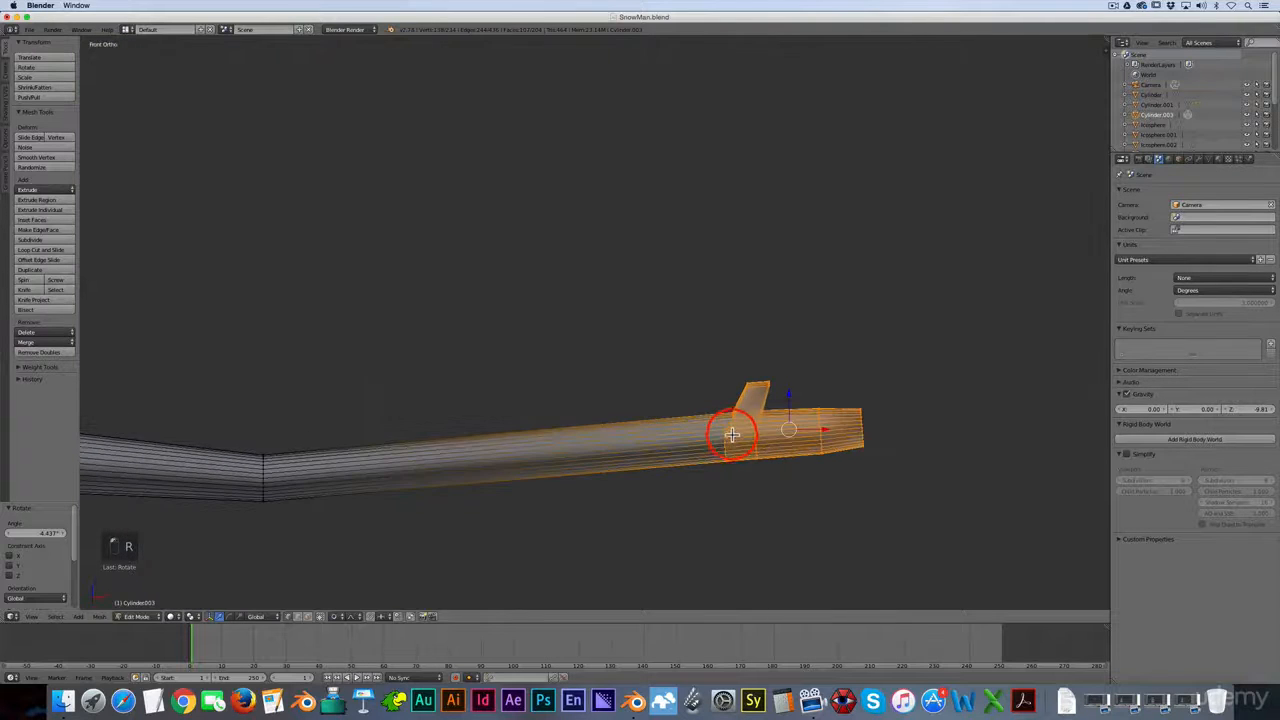
key("s")
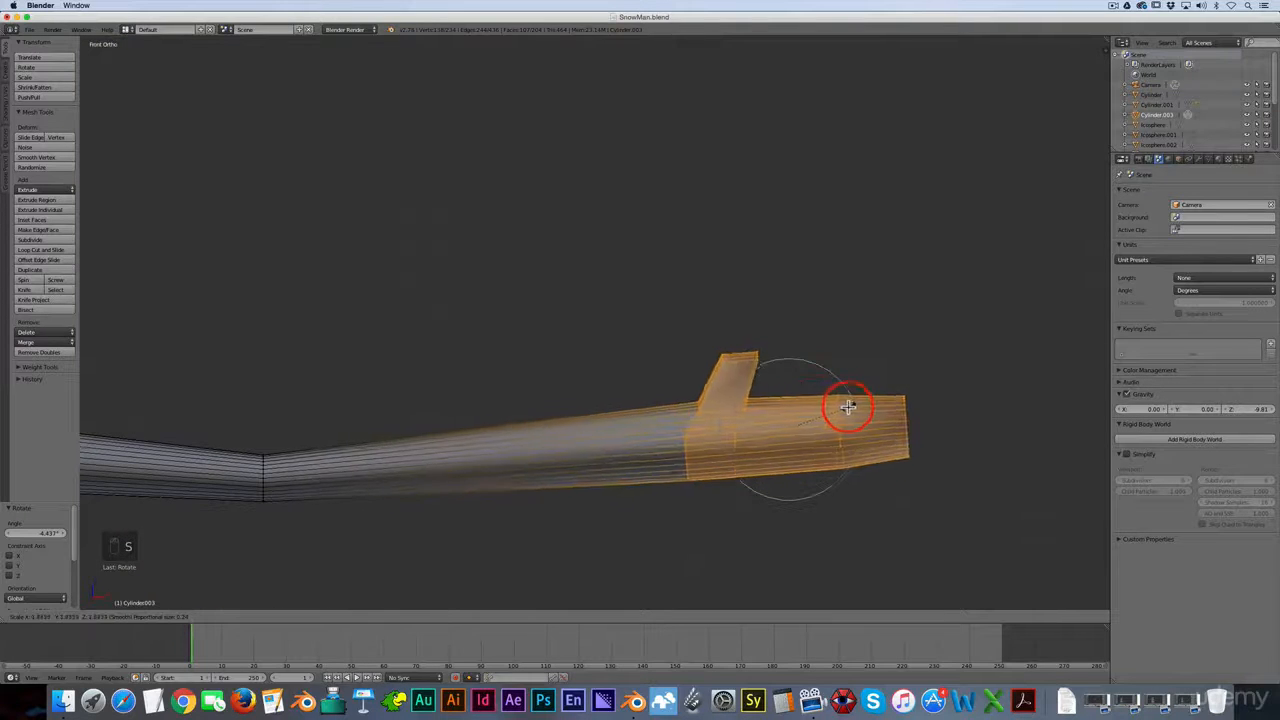
left_click(820, 412)
key("a")
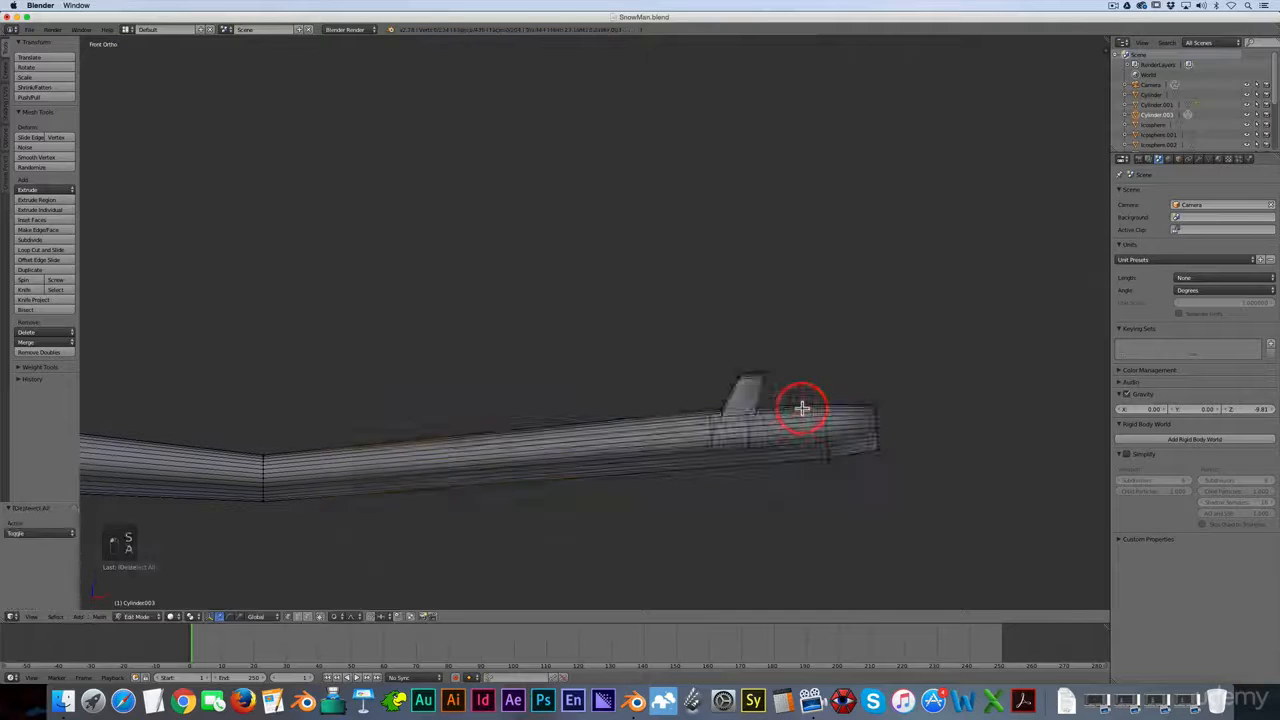
scroll(807, 410, "down", 5)
key("Tab")
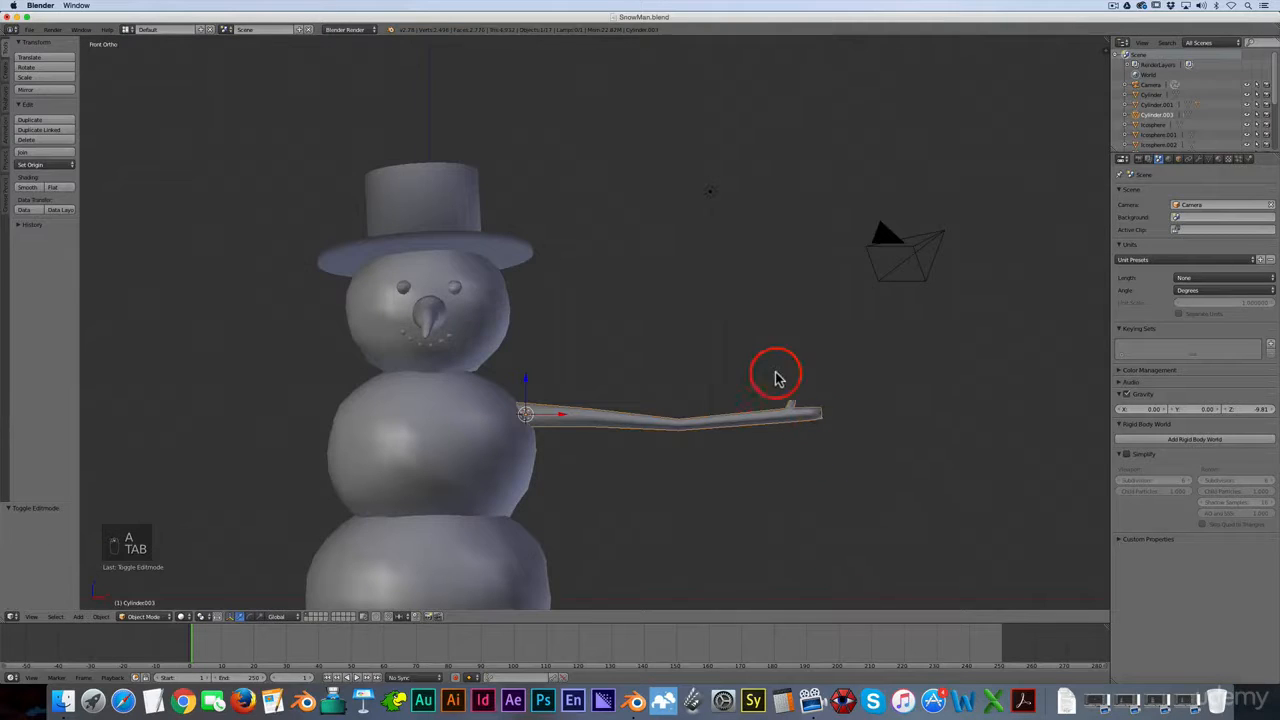
Examine the finished arm from the front, from the hand to where it joins the snowman's body.
scroll(788, 378, "down", 4)
scroll(794, 400, "up", 7)
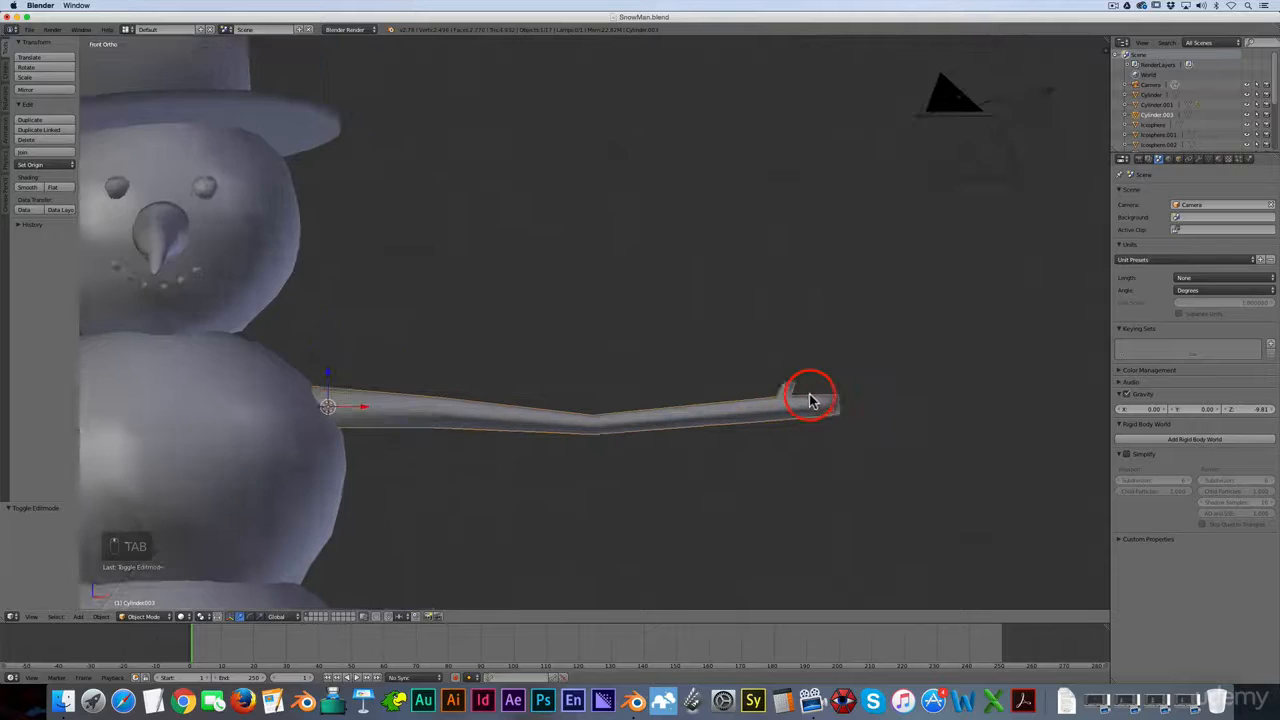
scroll(808, 400, "down", 4)
scroll(812, 400, "down", 1)
scroll(812, 401, "up", 3)
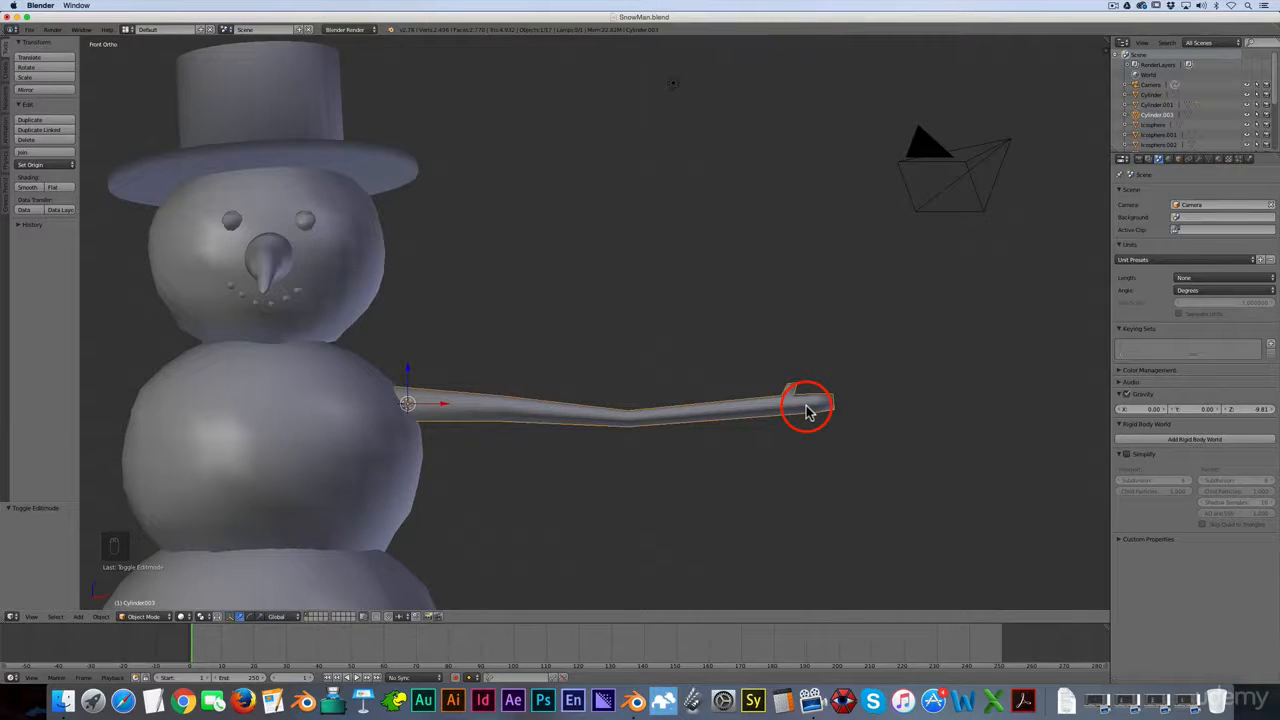
scroll(808, 409, "down", 2)
scroll(810, 412, "up", 3)
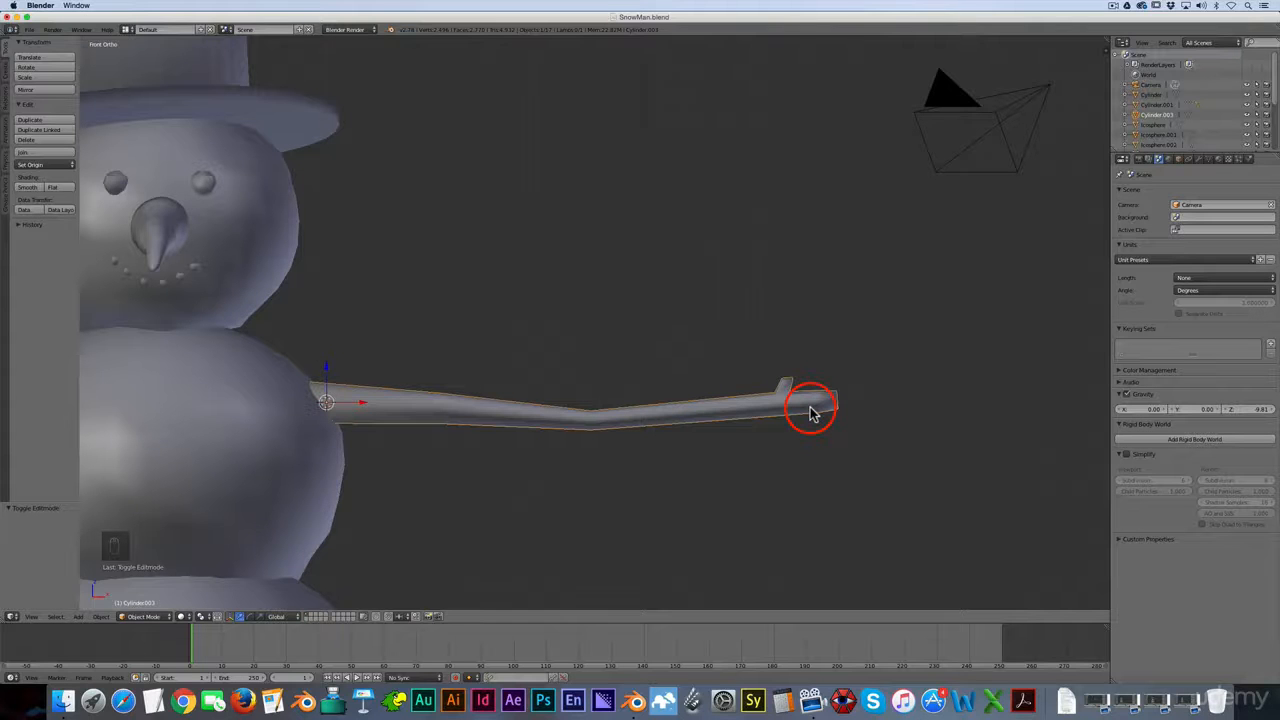
scroll(330, 415, "up", 2)
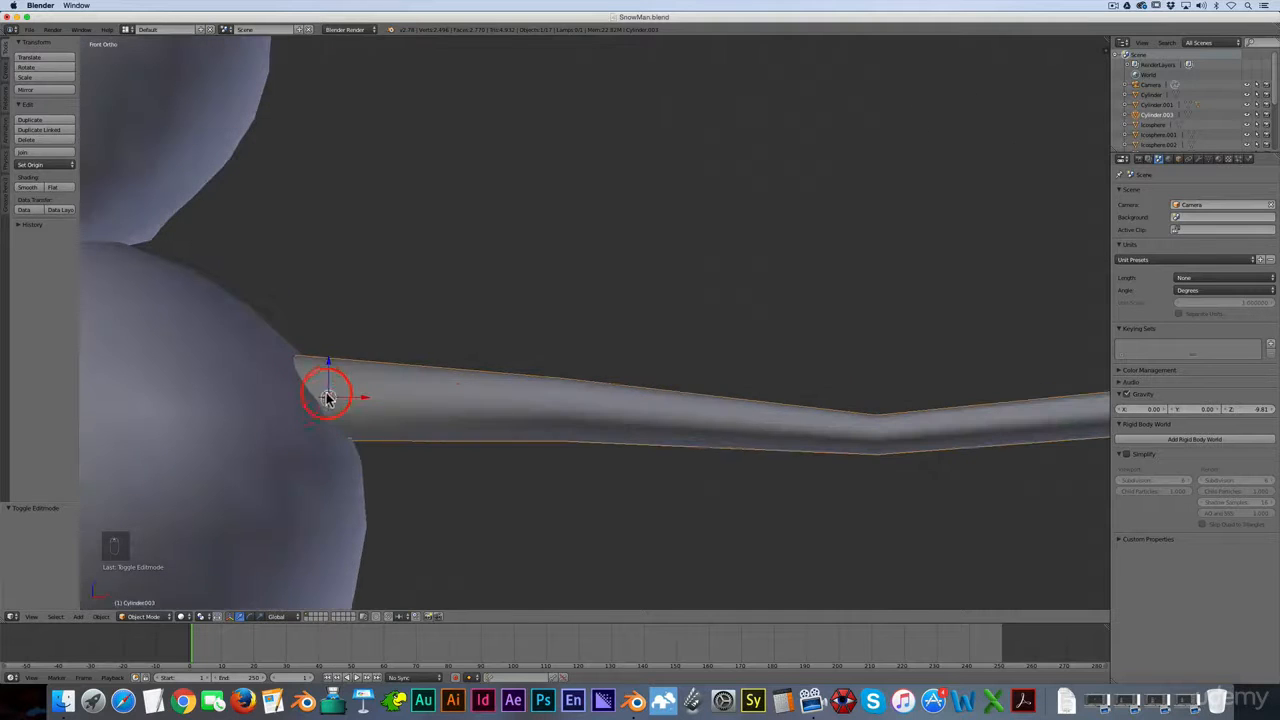
scroll(332, 412, "up", 2)
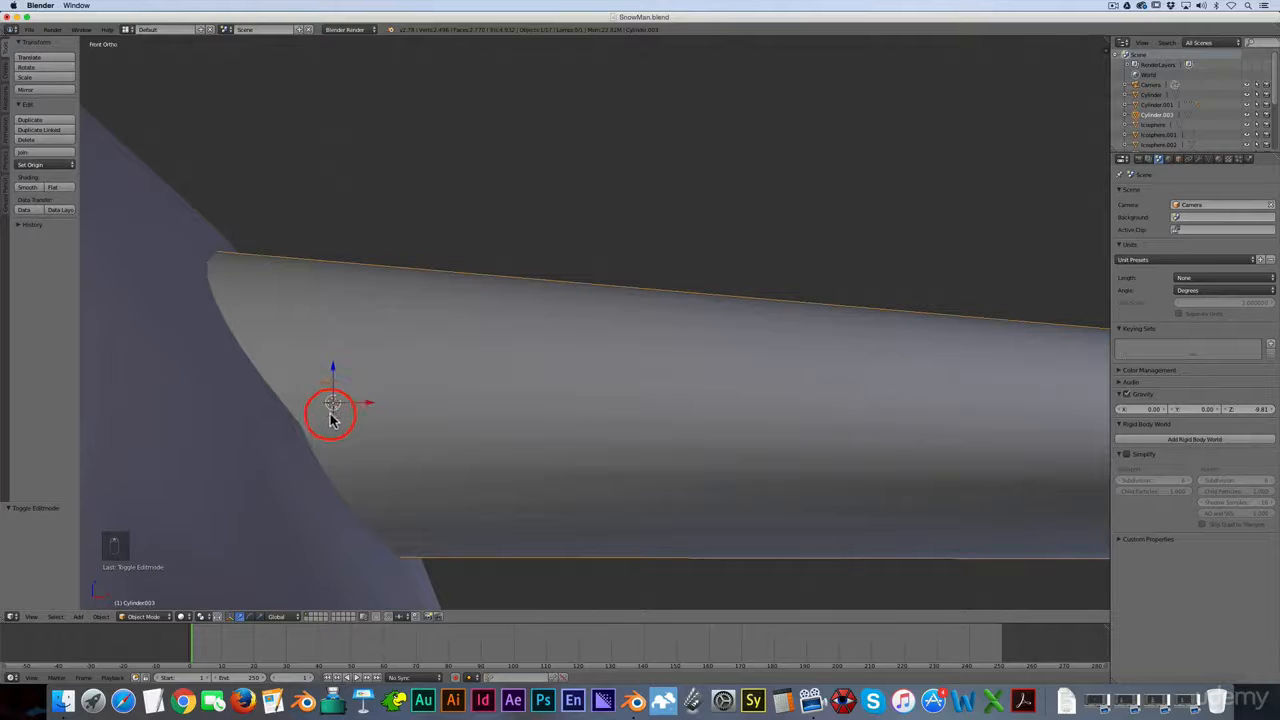
scroll(335, 405, "down", 3)
scroll(333, 405, "down", 8)
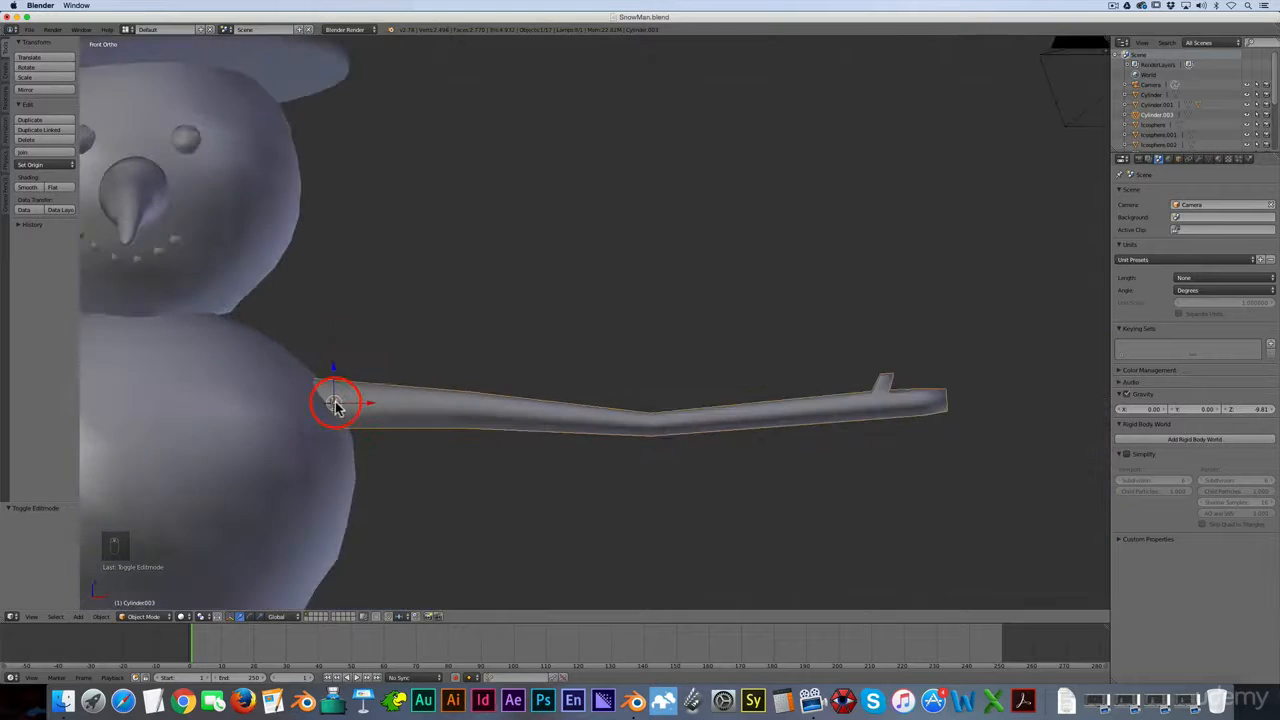
scroll(335, 406, "up", 6)
scroll(338, 408, "down", 3)
scroll(341, 406, "down", 2)
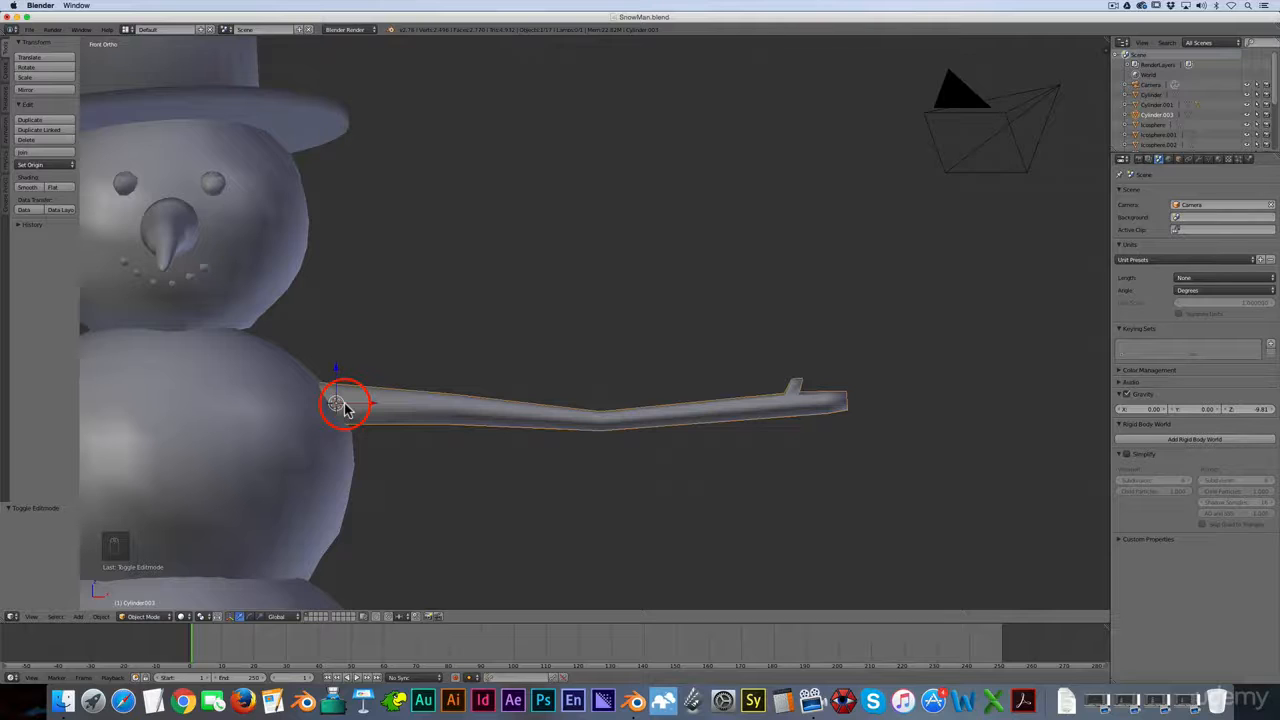
Add a single-bone armature at the shoulder end of the arm.
key("shift+a")
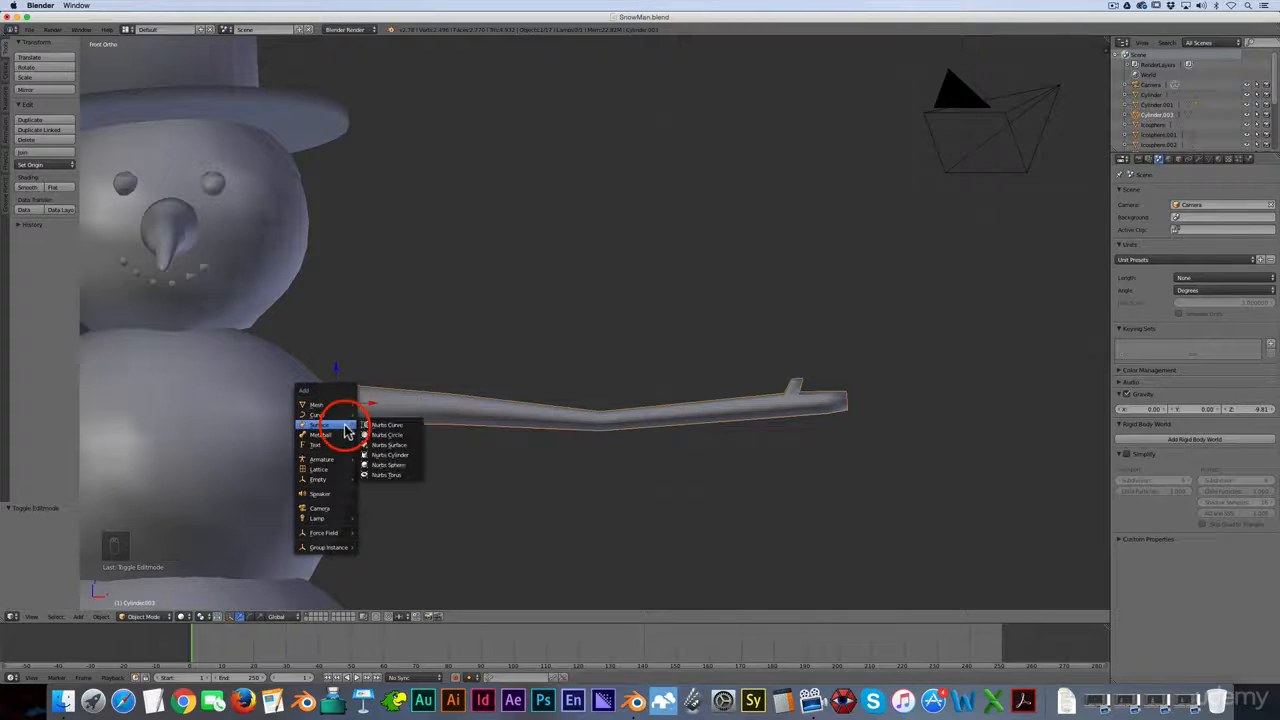
mouse_move(342, 460)
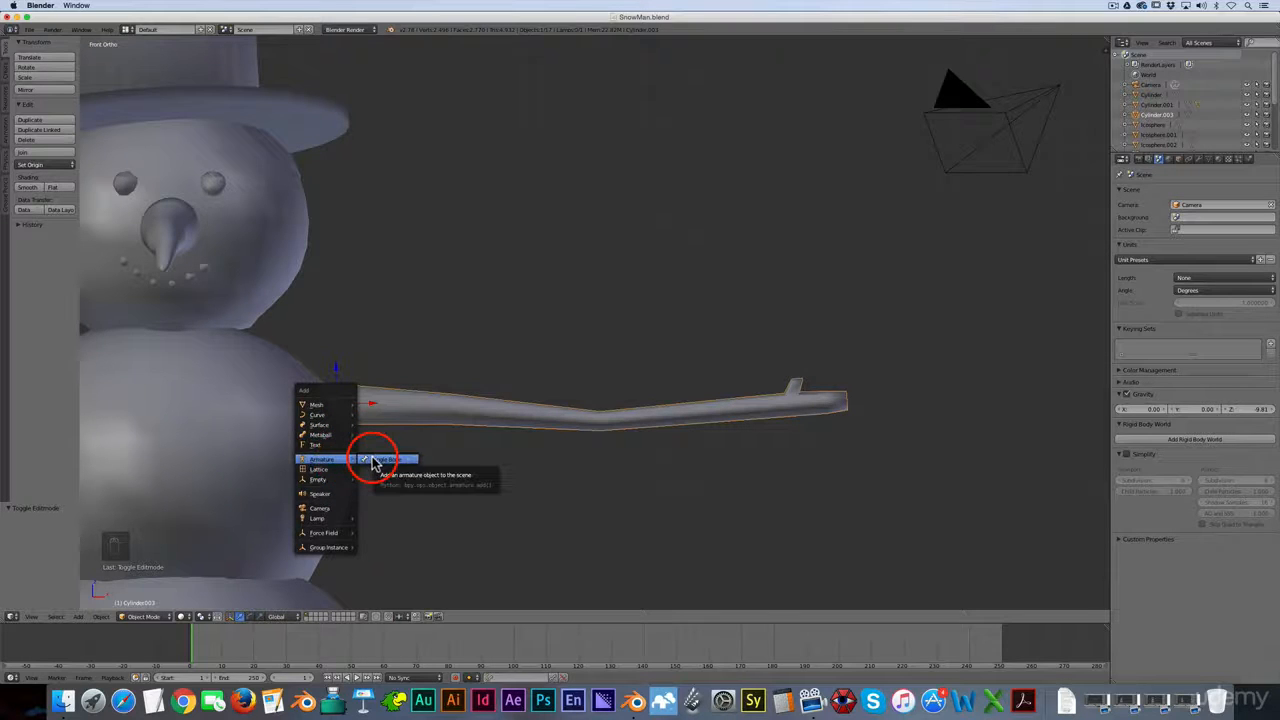
left_click(374, 460)
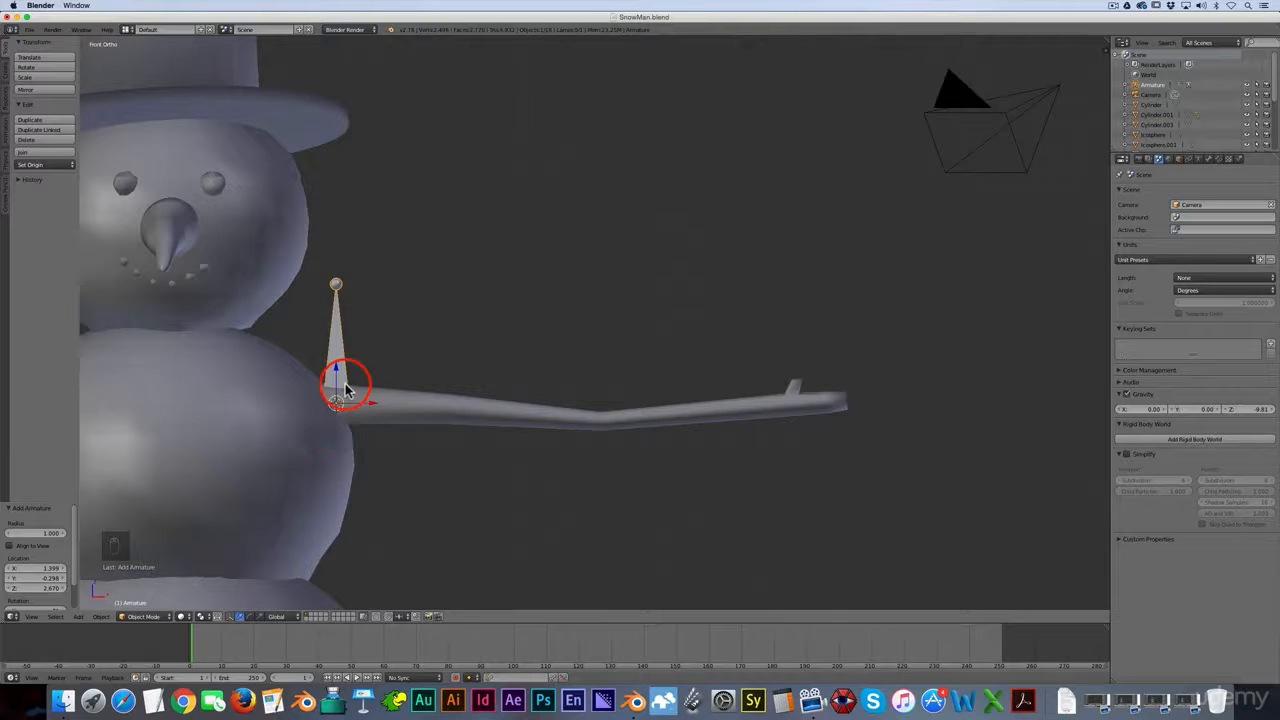
Select the whole bone in the armature's Edit Mode, then return to Object Mode.
scroll(345, 390, "up", 2)
scroll(345, 390, "down", 2)
scroll(314, 363, "up", 6)
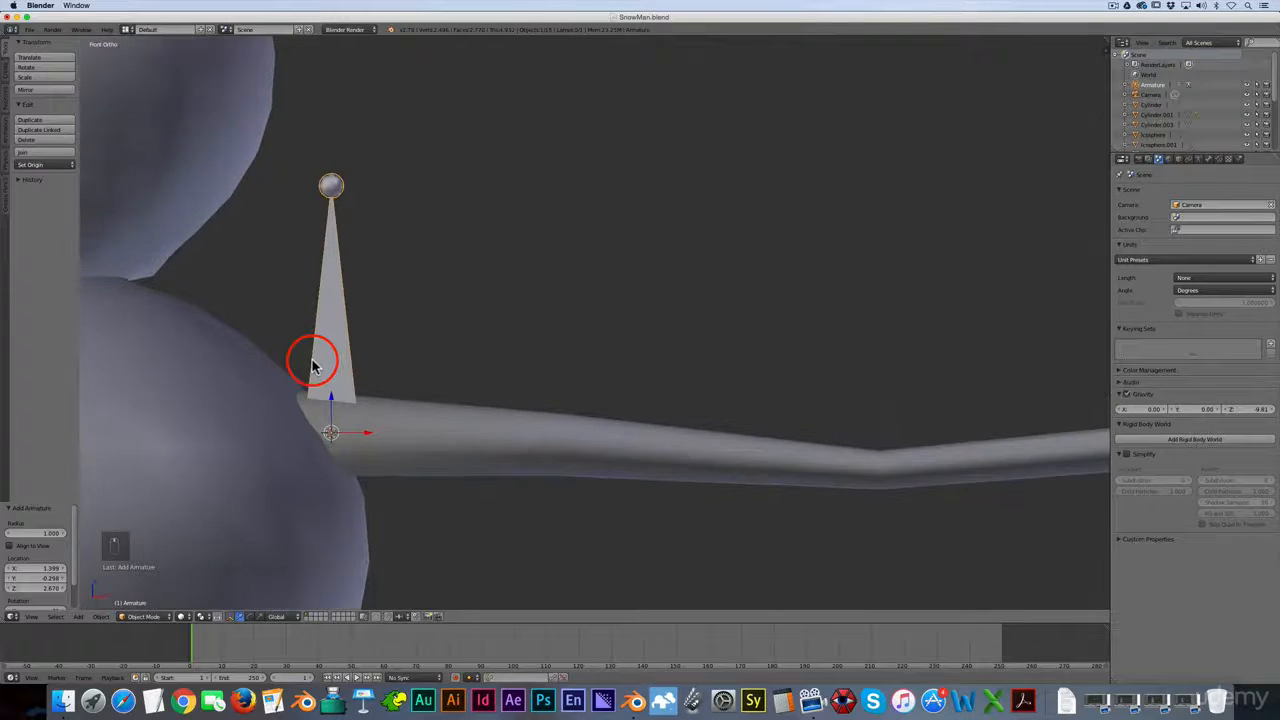
scroll(313, 365, "down", 4)
scroll(316, 358, "up", 2)
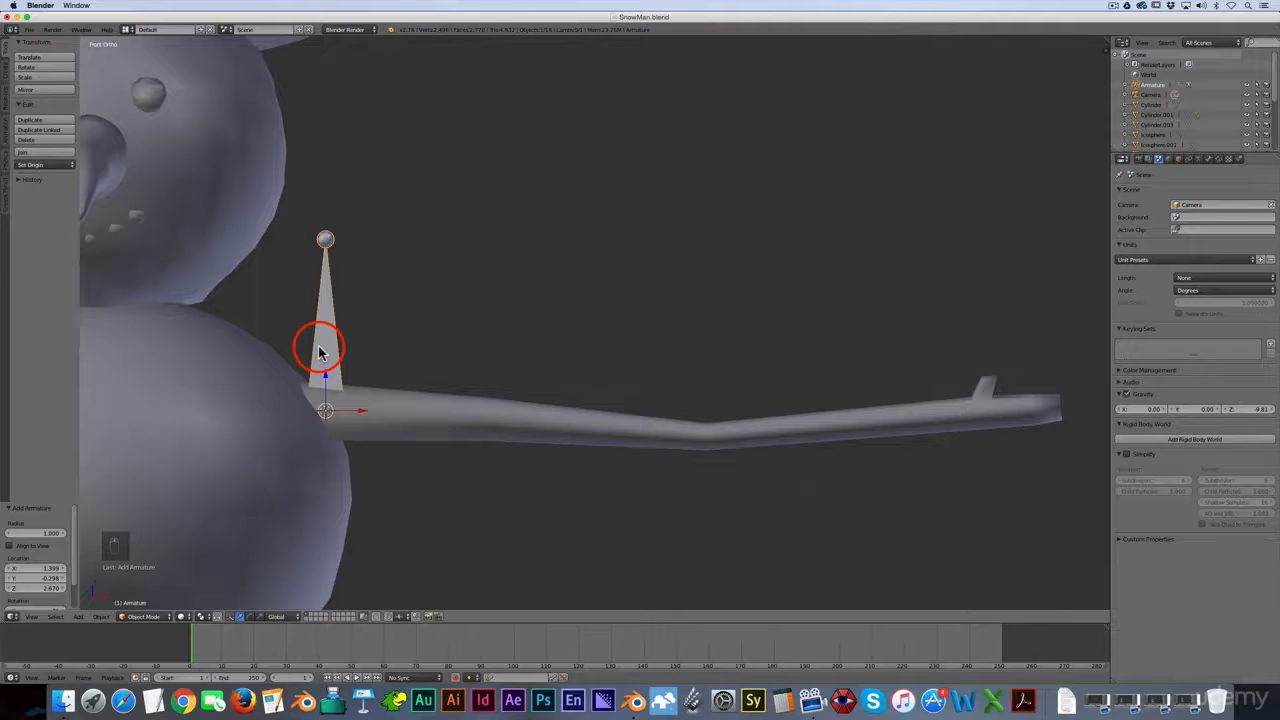
key("Tab")
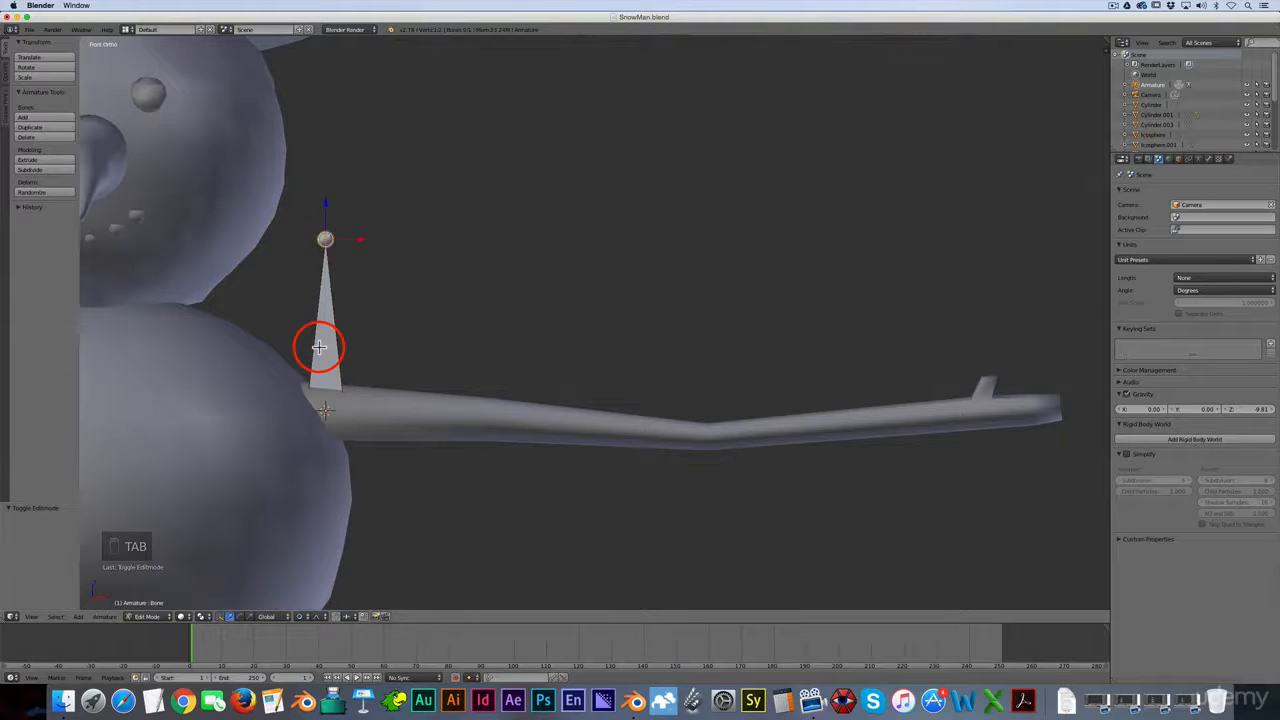
key("a")
key("a")
key("a")
key("a")
scroll(319, 345, "up", 1)
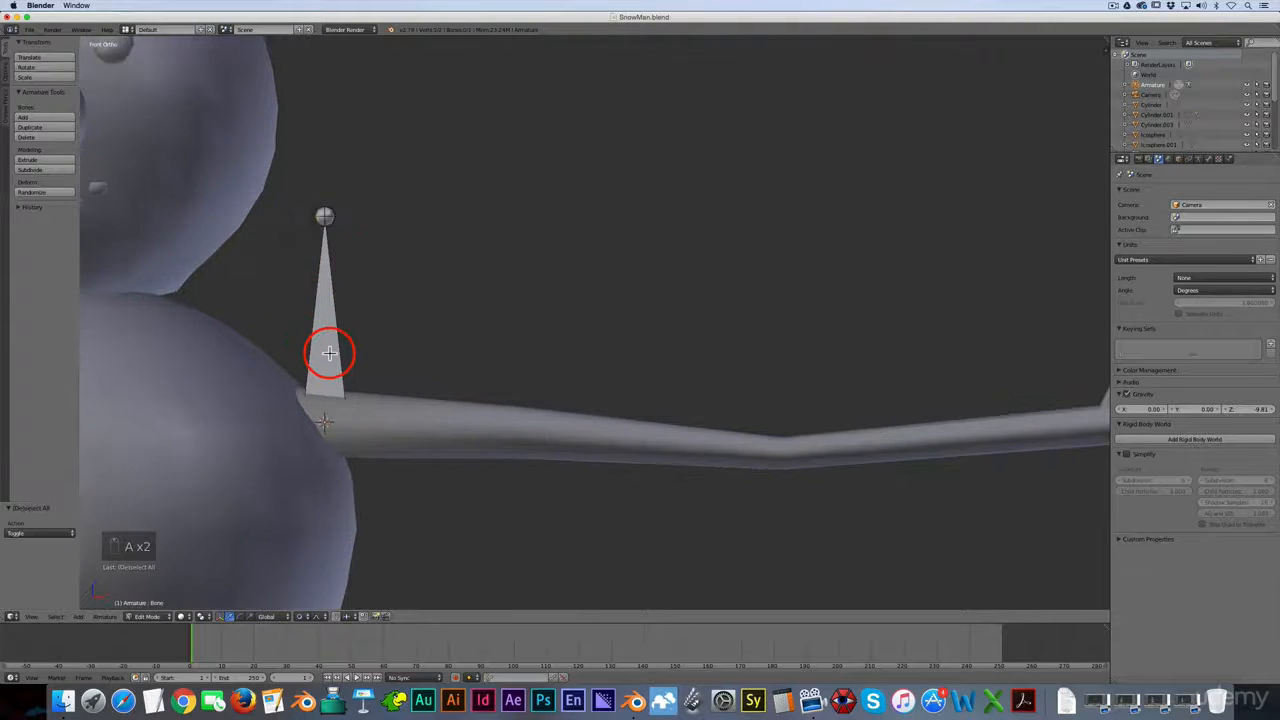
key("Tab")
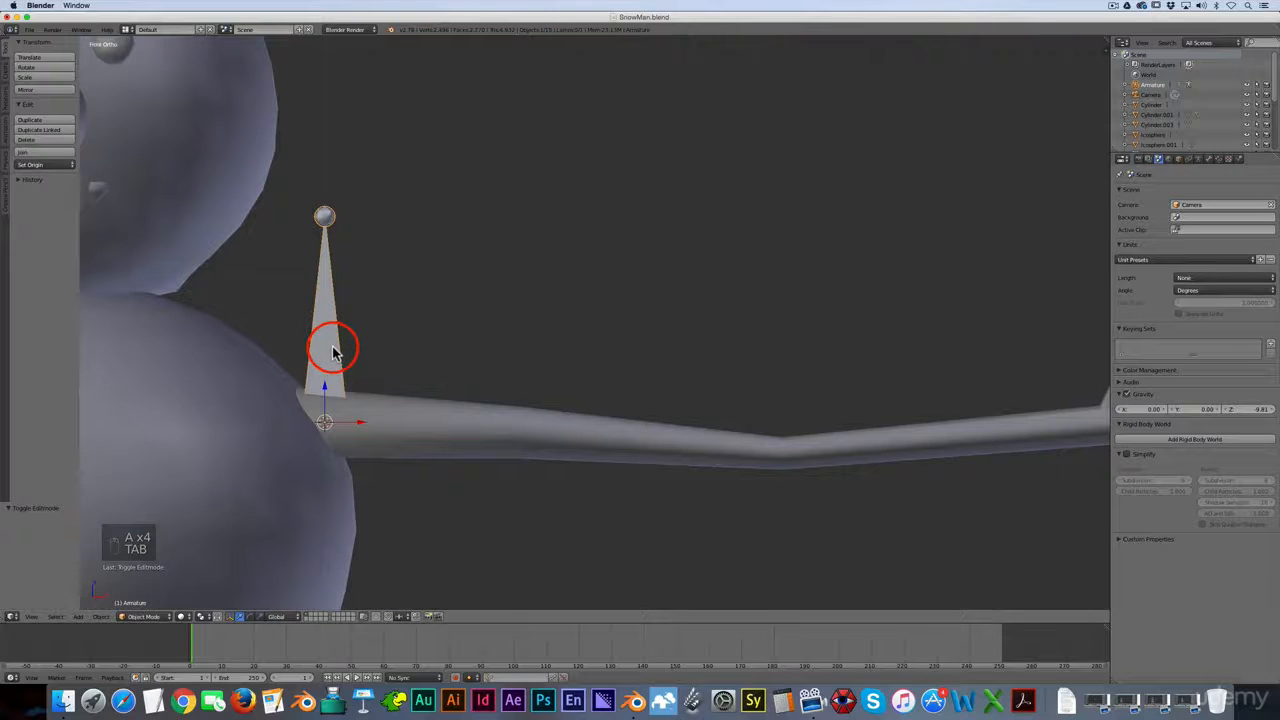
Turn on X-Ray in the armature's object display settings so the bone draws in front of the meshes.
scroll(332, 352, "up", 2)
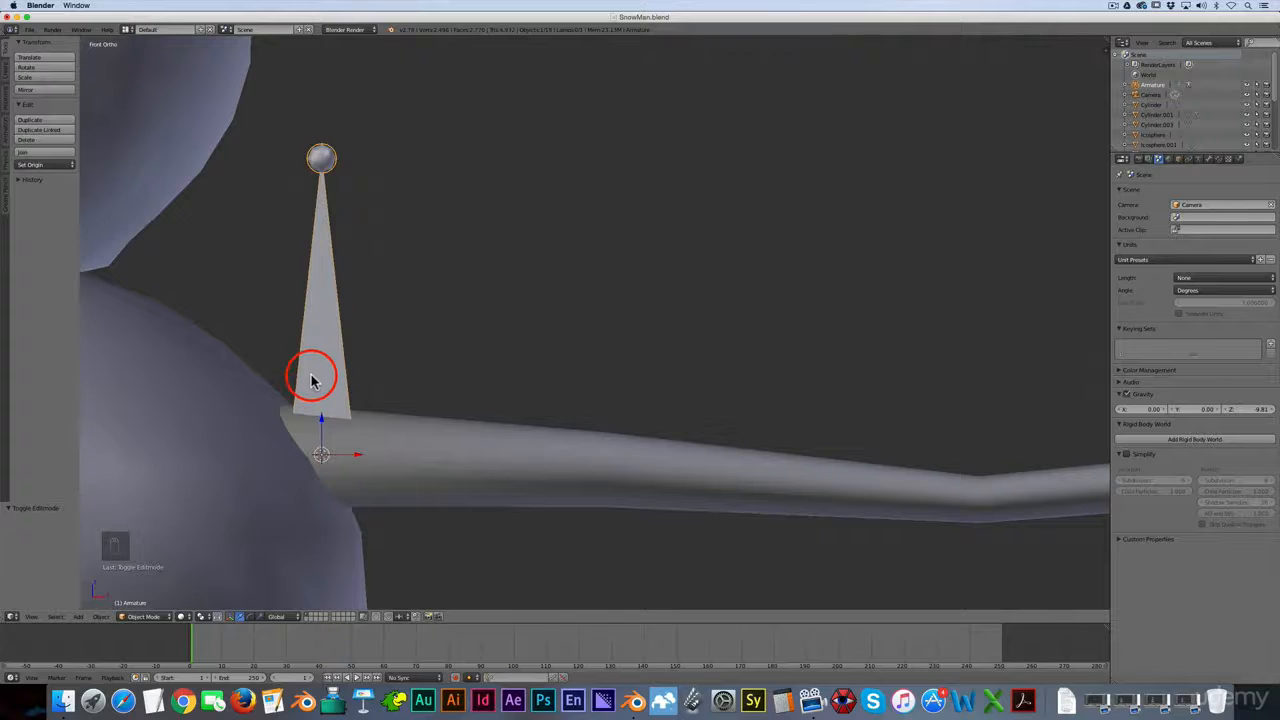
scroll(312, 378, "up", 1)
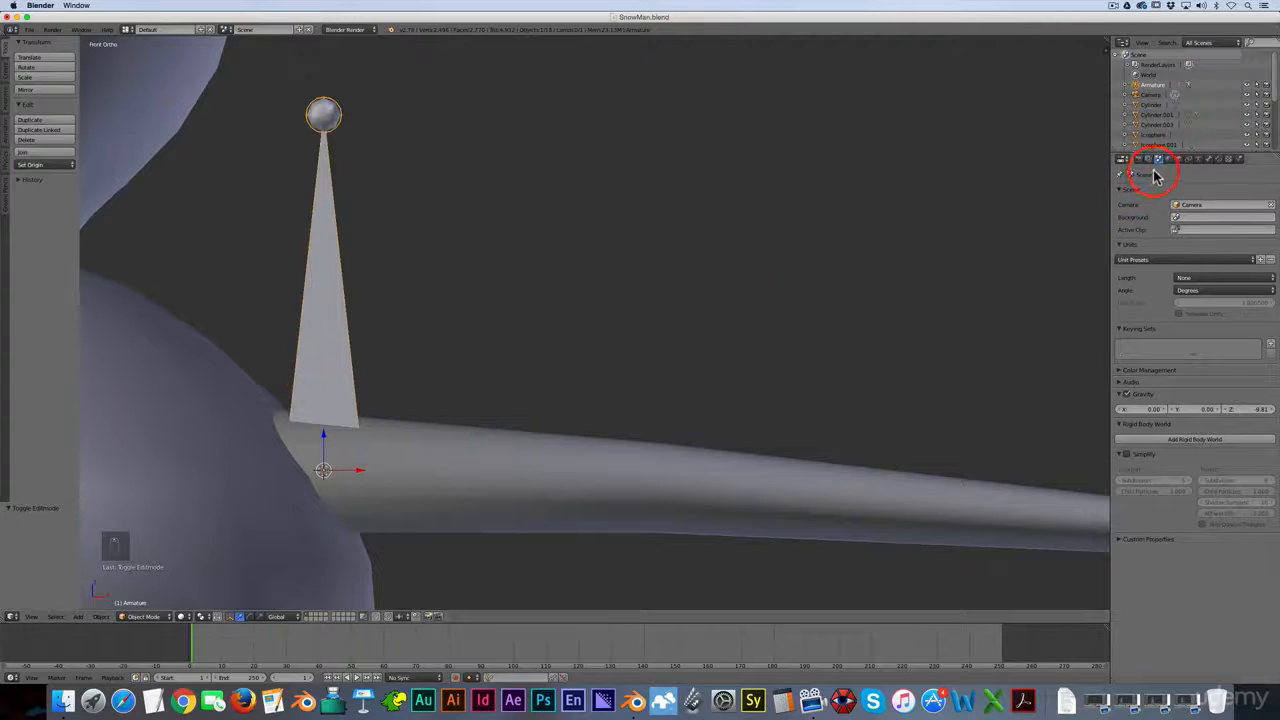
left_click(1211, 159)
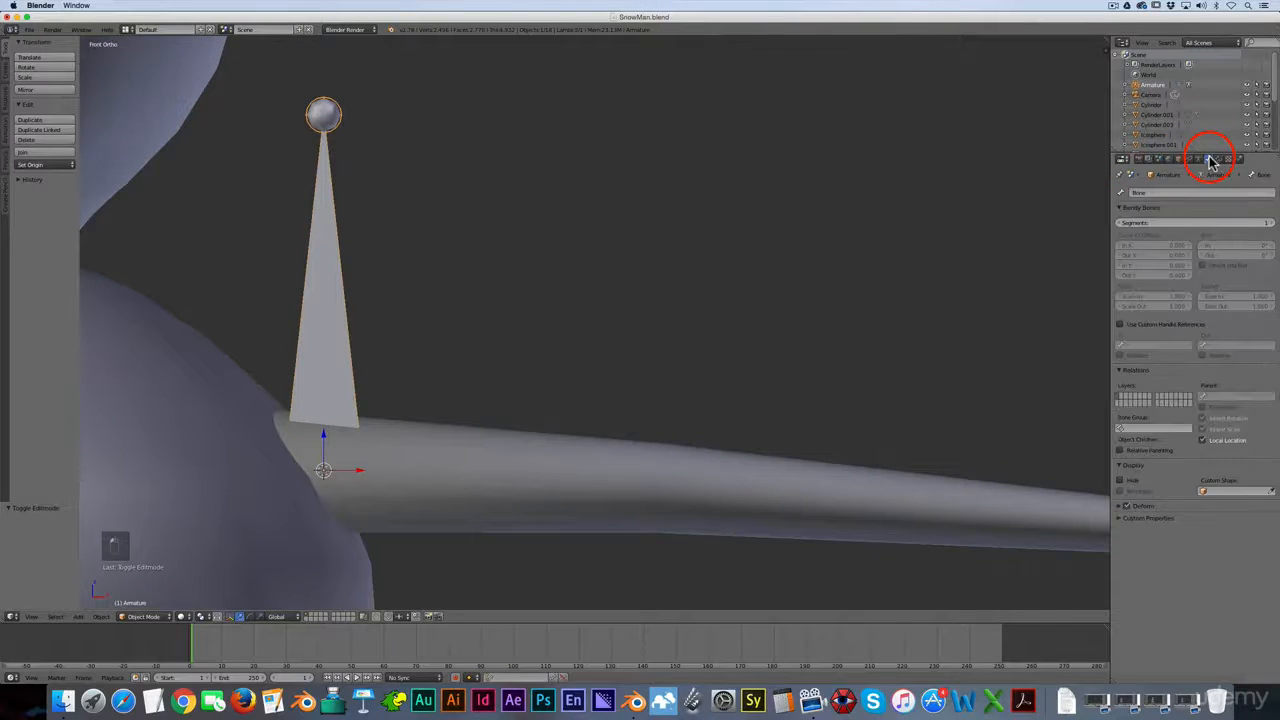
left_click(1198, 160)
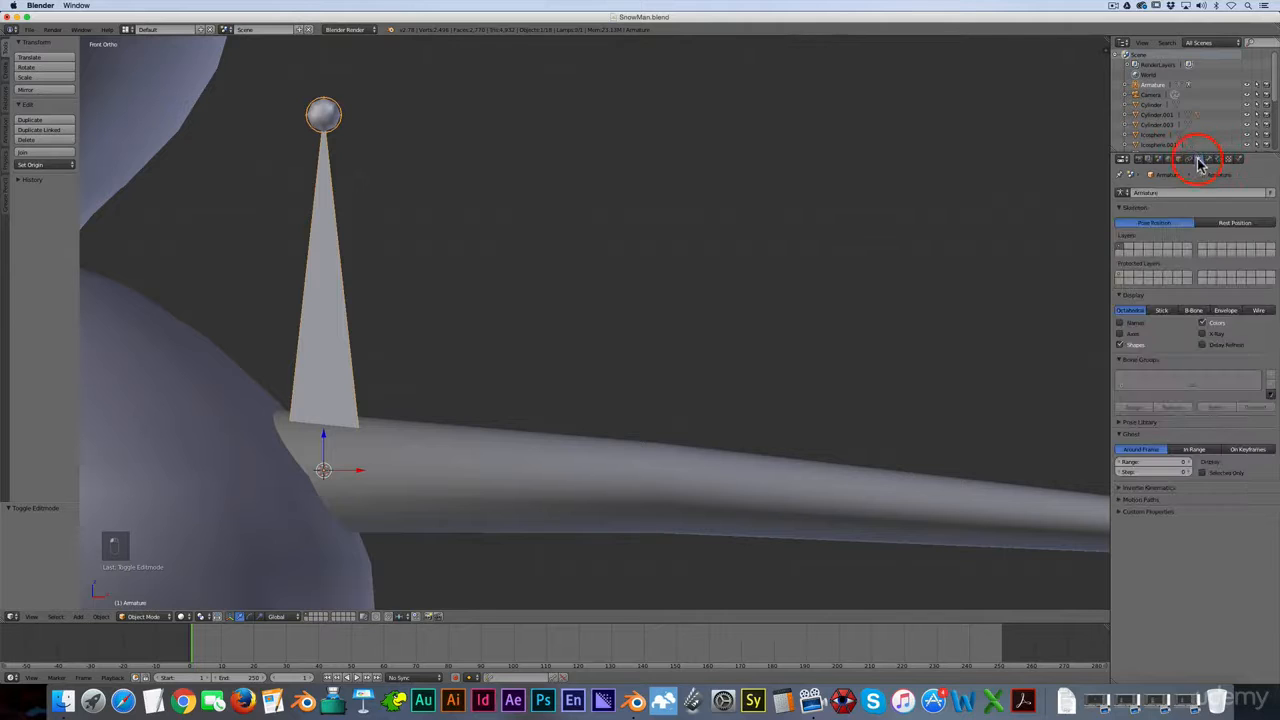
left_click(1211, 160)
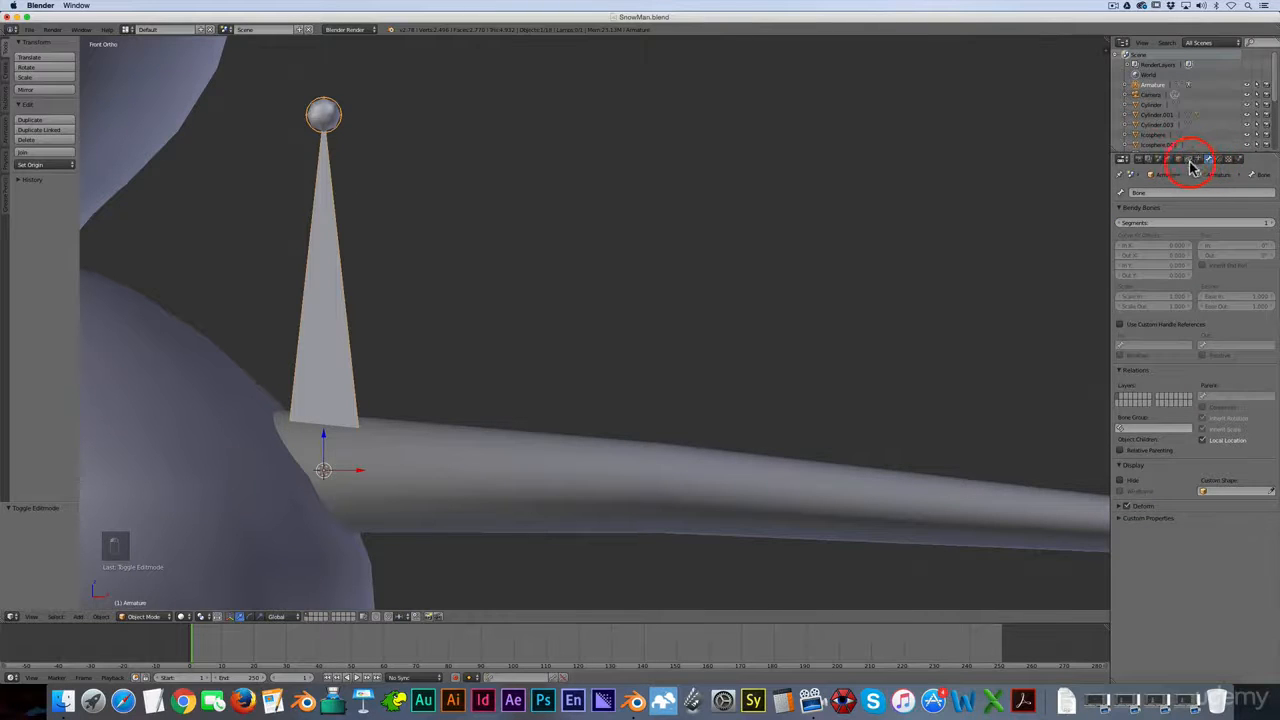
left_click(1180, 160)
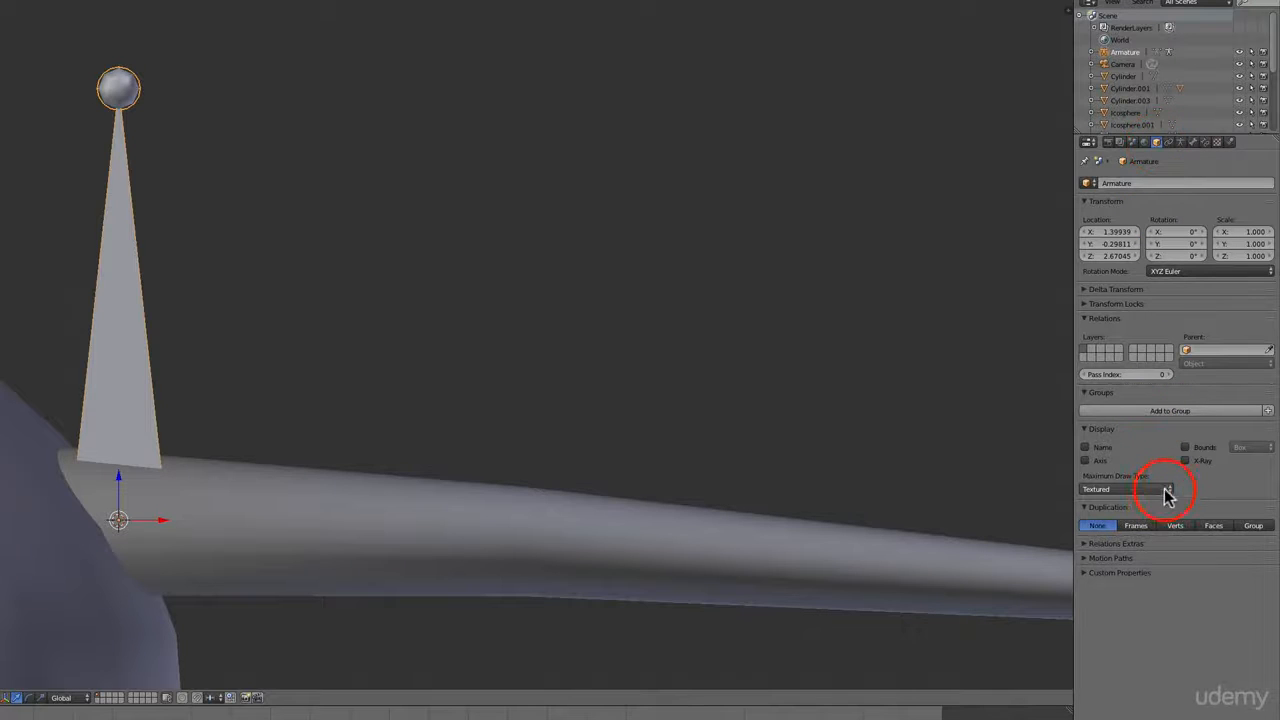
left_click(1189, 465)
In Edit Mode, rotate the bone 90 degrees to lie horizontally and move it inside the arm with its base at the shoulder.
scroll(114, 430, "down", 3)
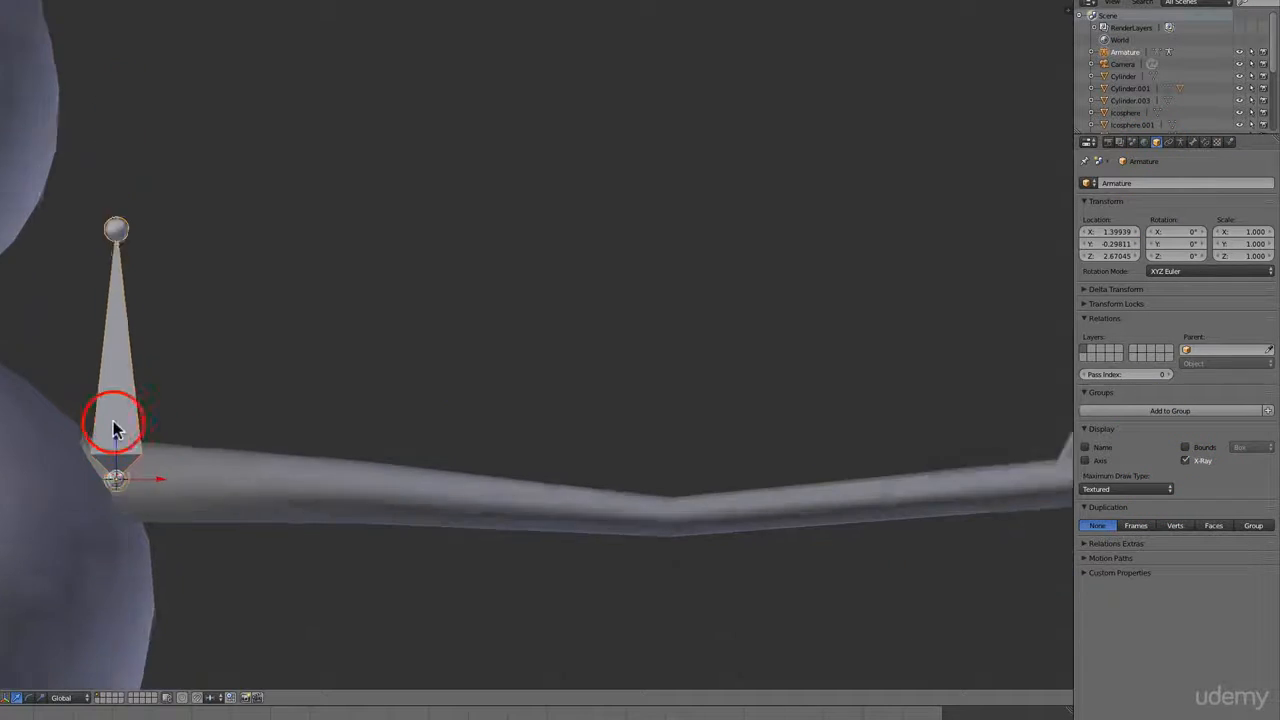
left_click(143, 423)
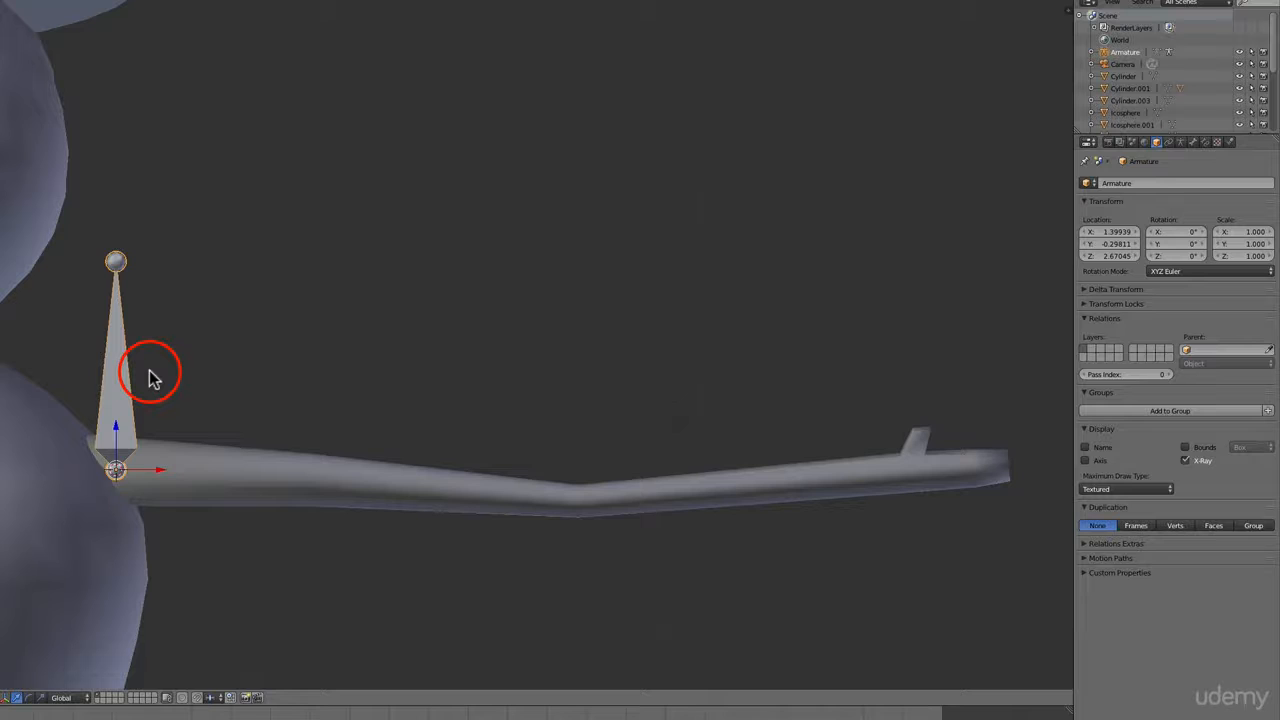
key("Tab")
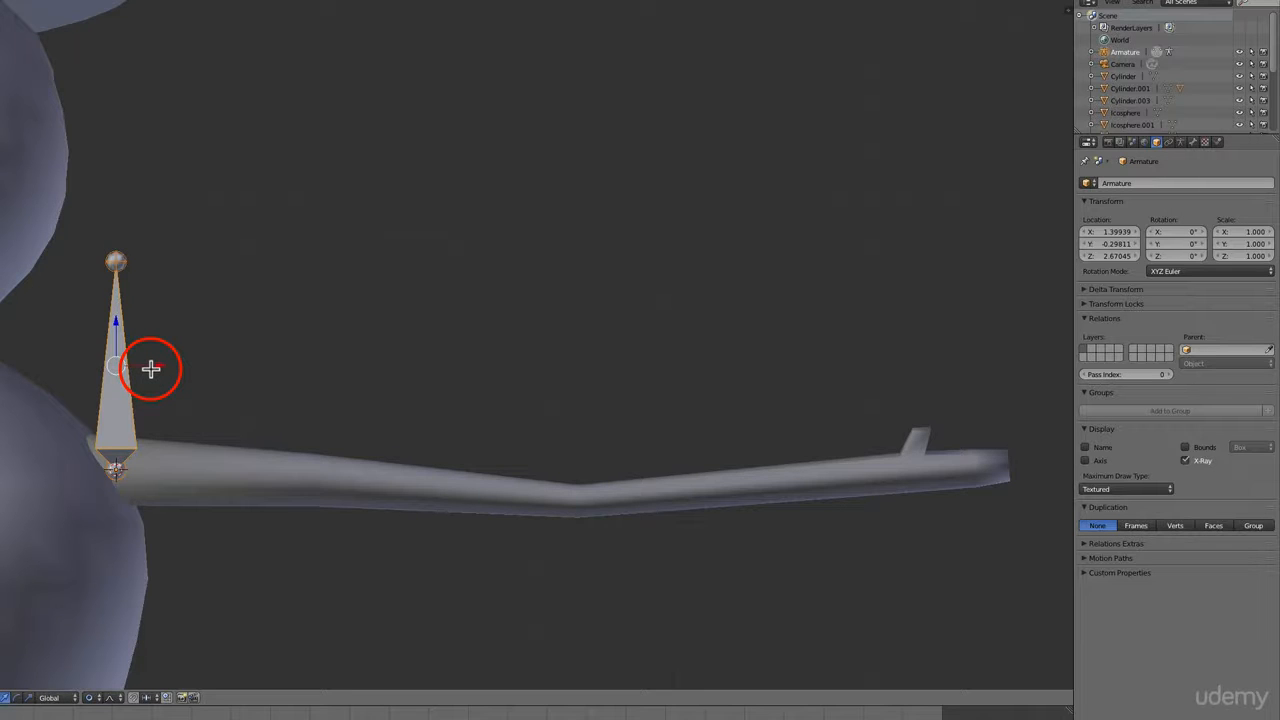
type("g90")
key("Return")
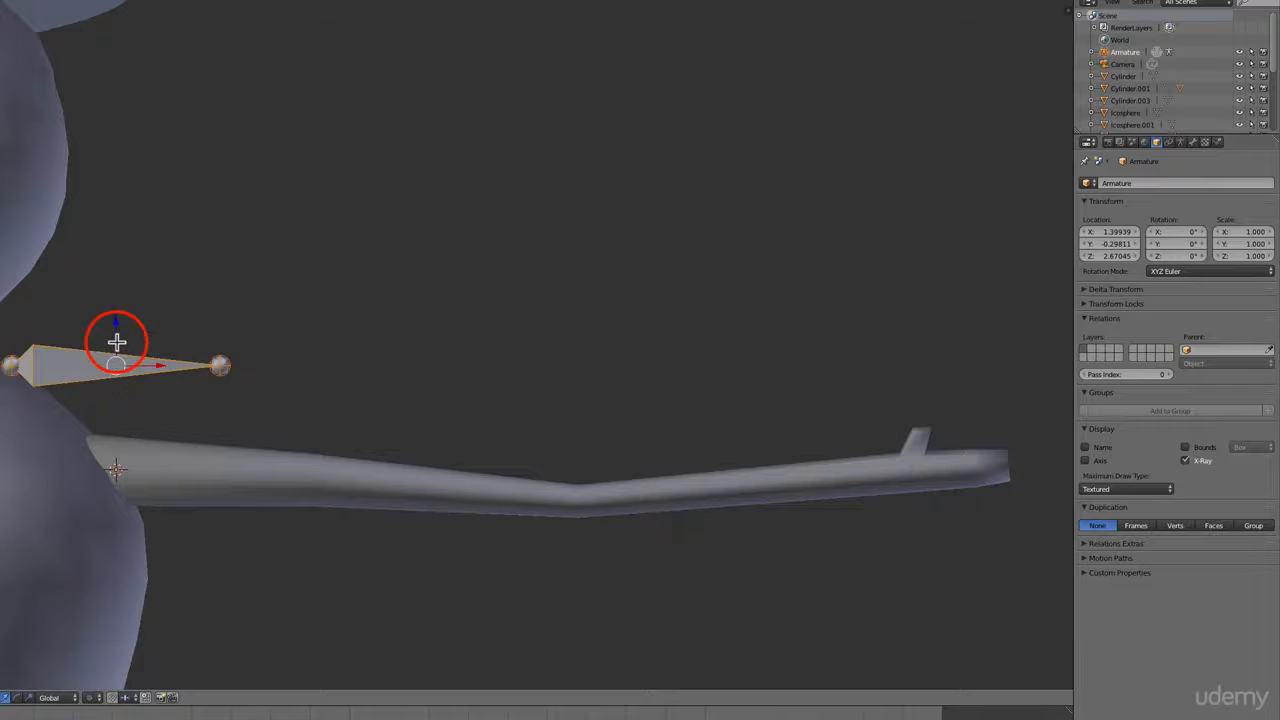
left_click_drag(119, 328, 126, 434)
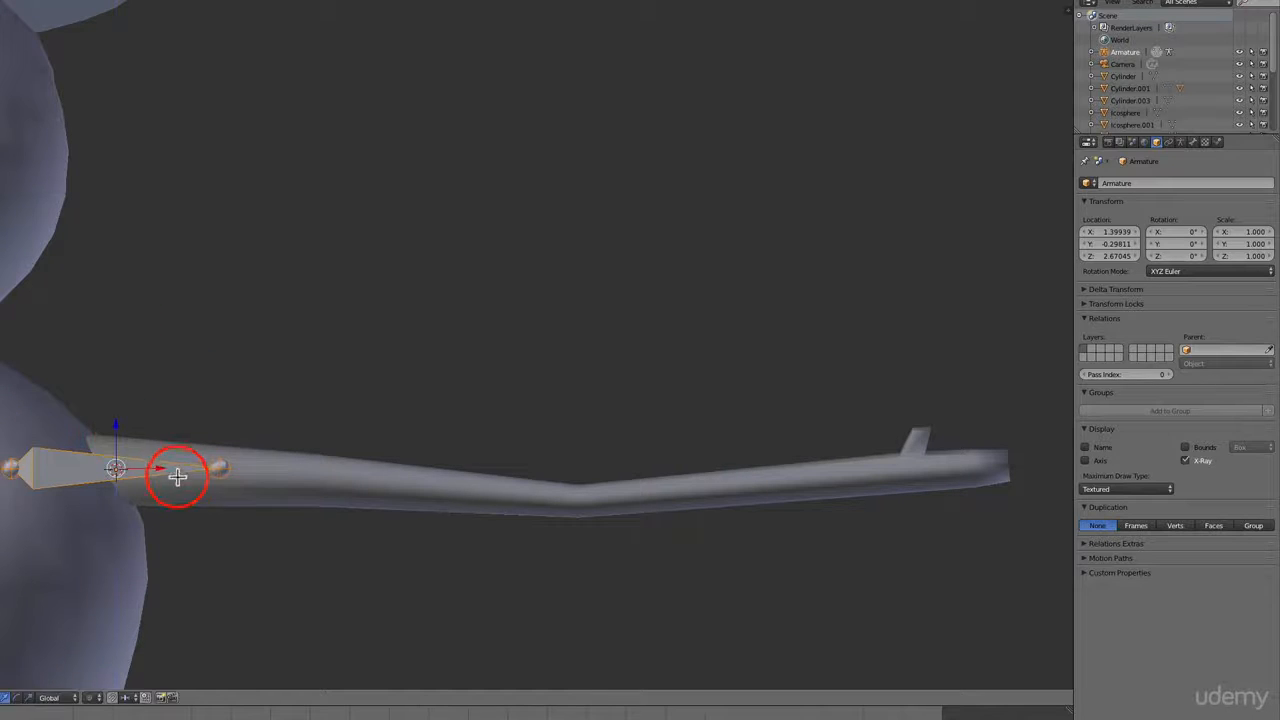
left_click_drag(166, 471, 265, 477)
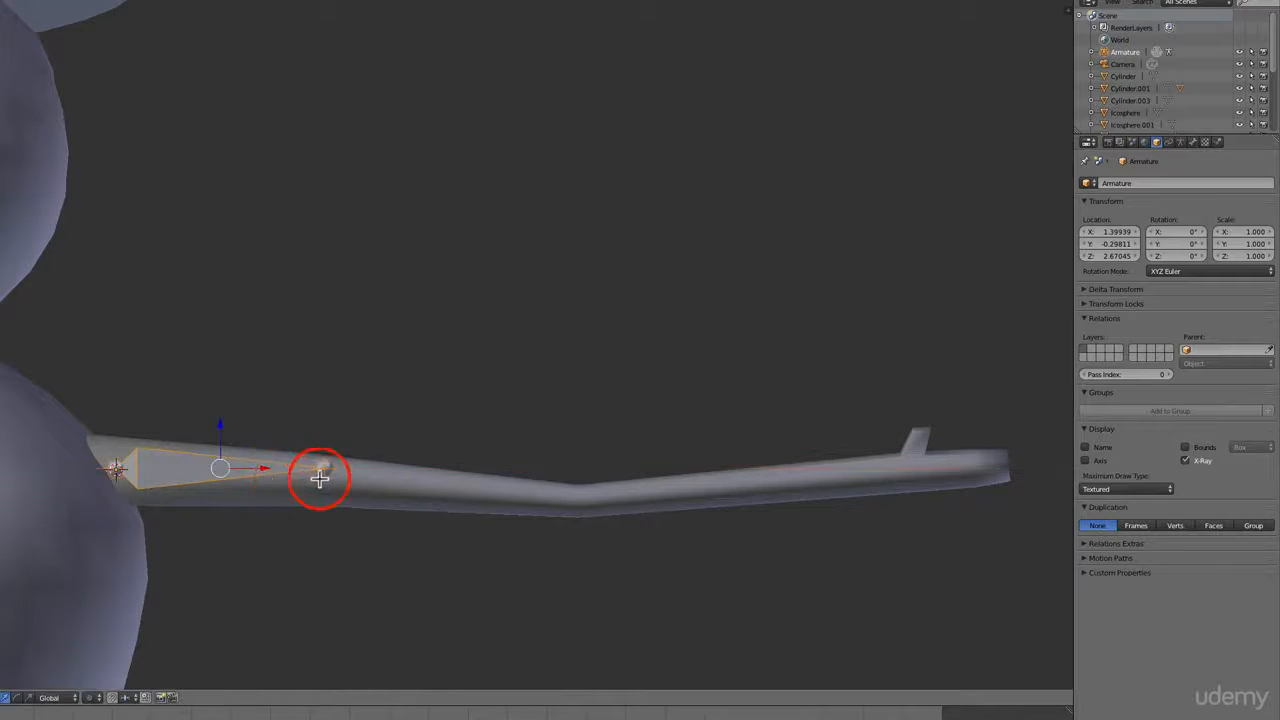
Select the bone's tip and move it outward along the arm to the elbow bend.
right_click(332, 470)
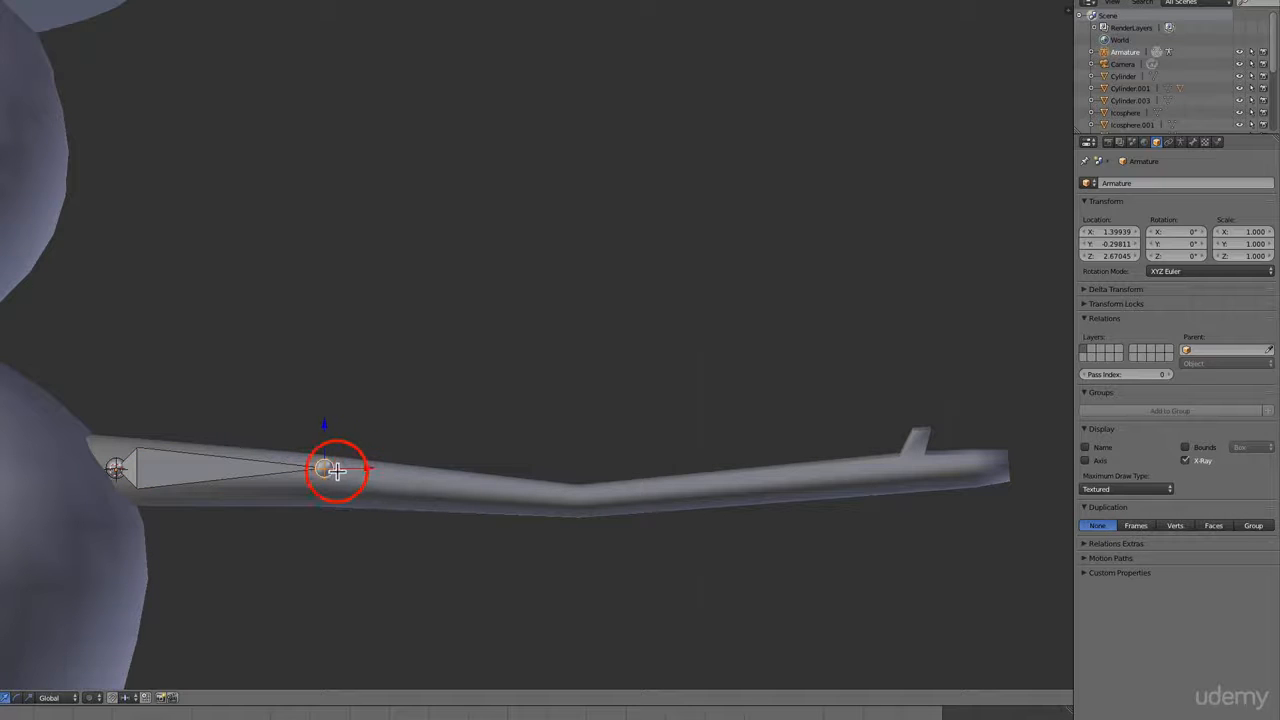
left_click_drag(335, 470, 594, 504)
scroll(600, 503, "down", 4)
scroll(610, 497, "up", 3)
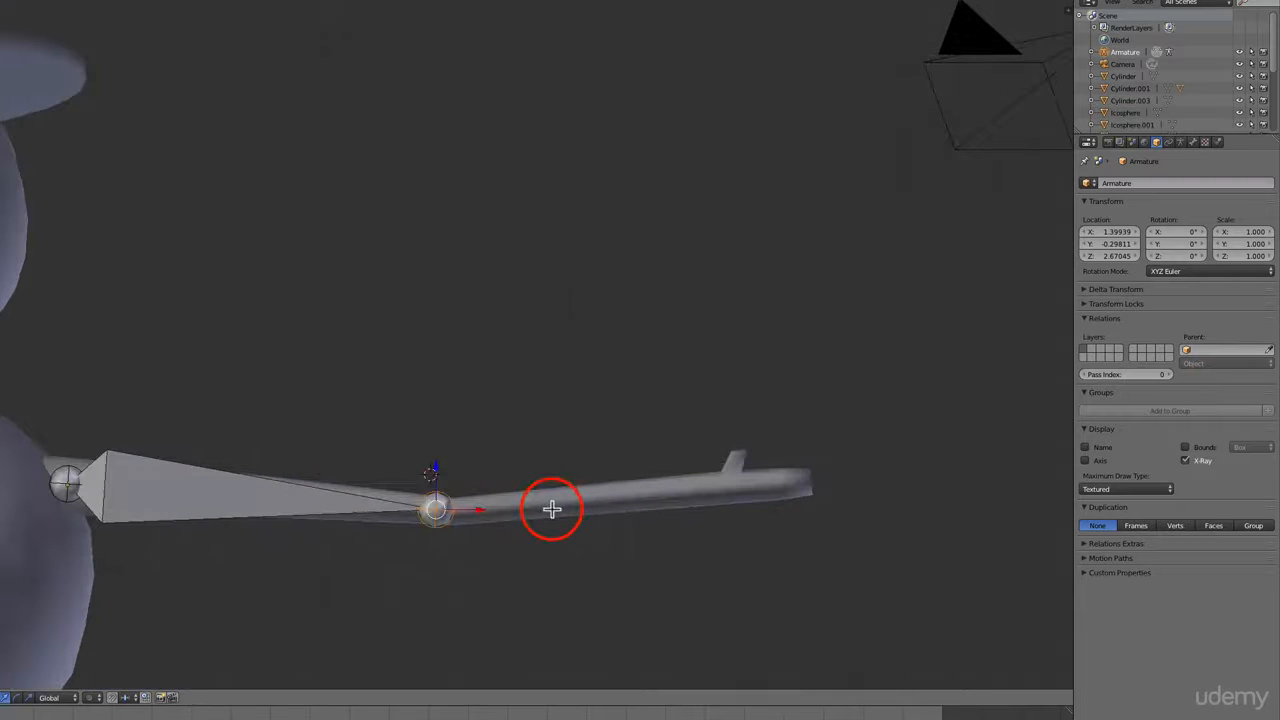
Extrude a second bone from the elbow joint along the forearm to the wrist, just below the thumb.
key("e")
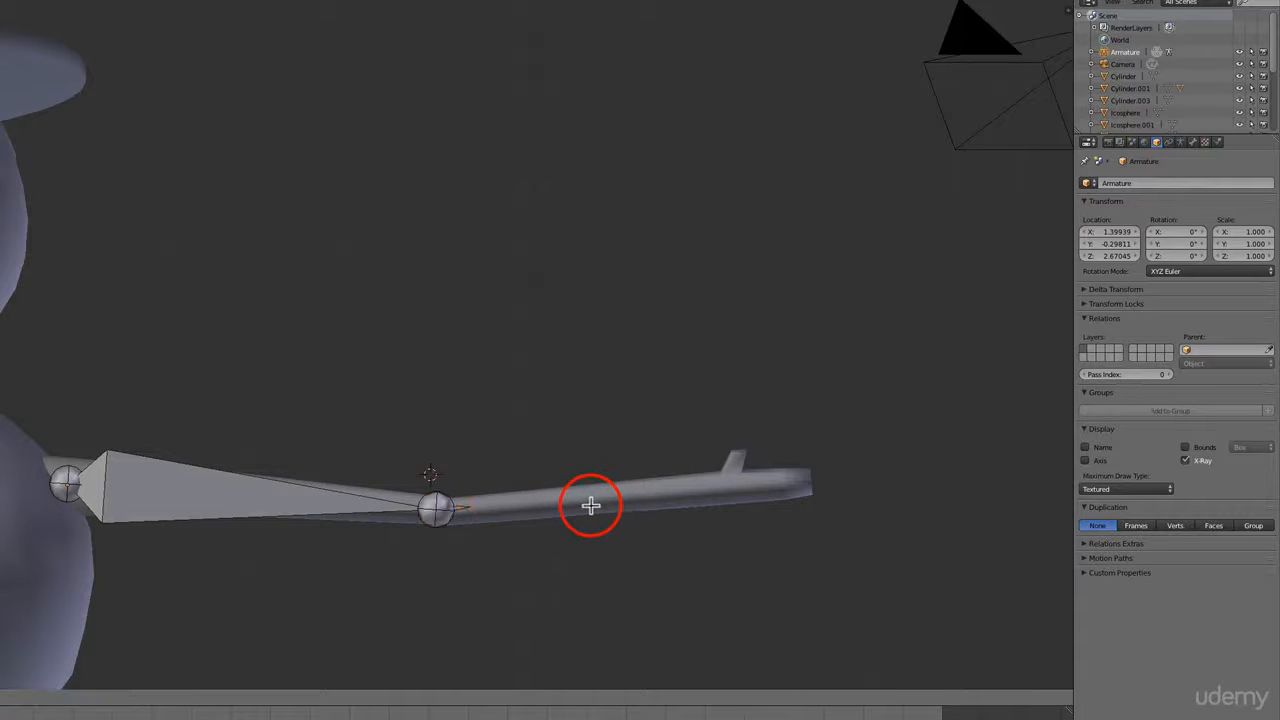
left_click(846, 489)
scroll(757, 486, "up", 3)
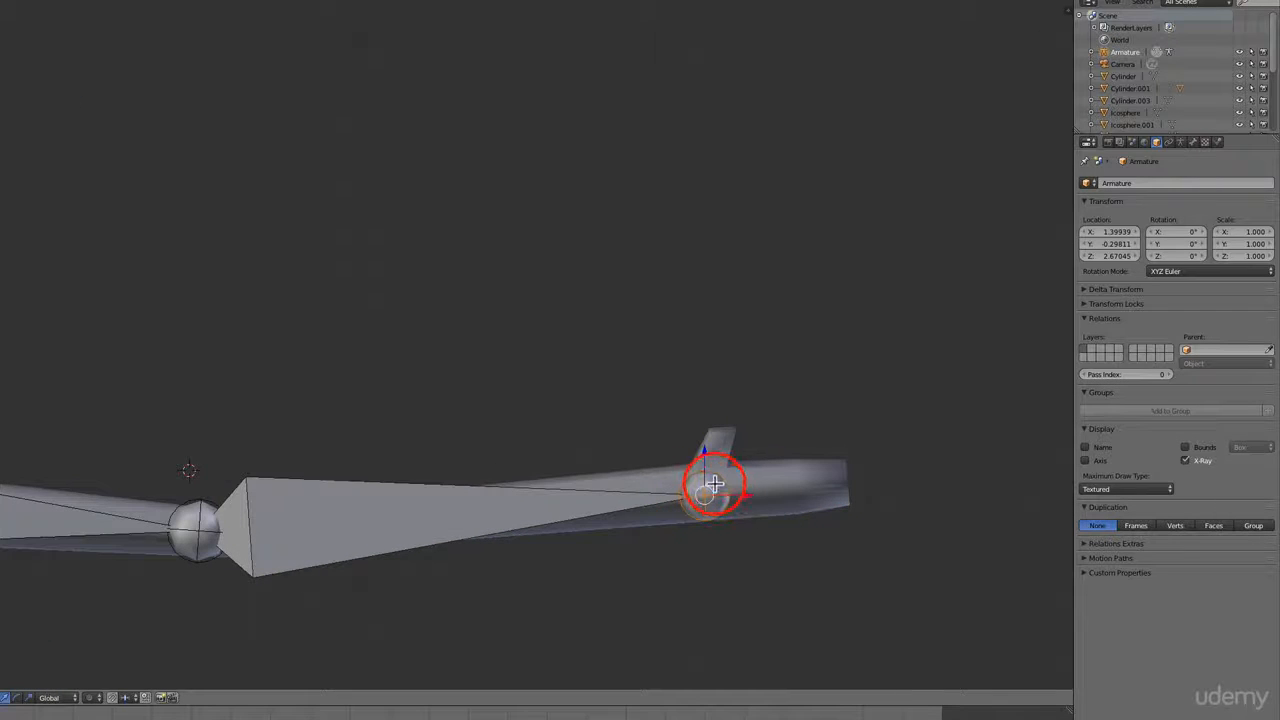
Extrude two bones from the wrist joint, one up into the thumb and one along the hand to its tip.
key("e")
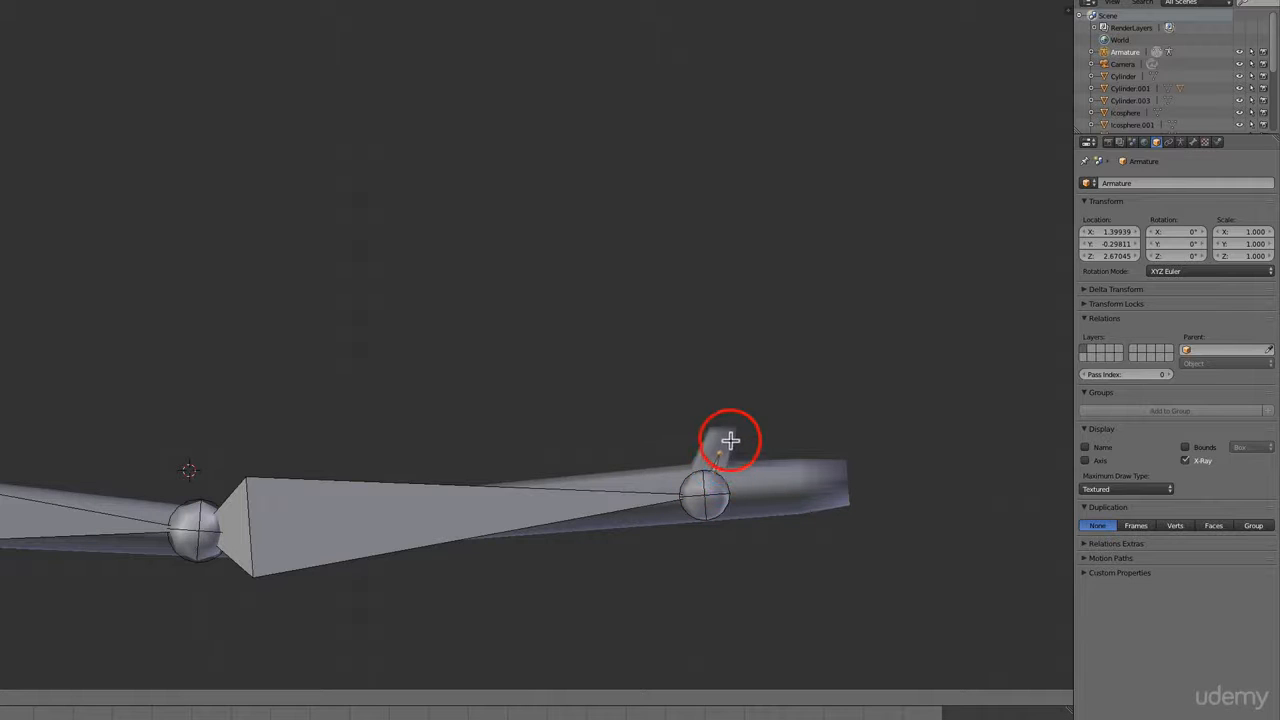
left_click(731, 423)
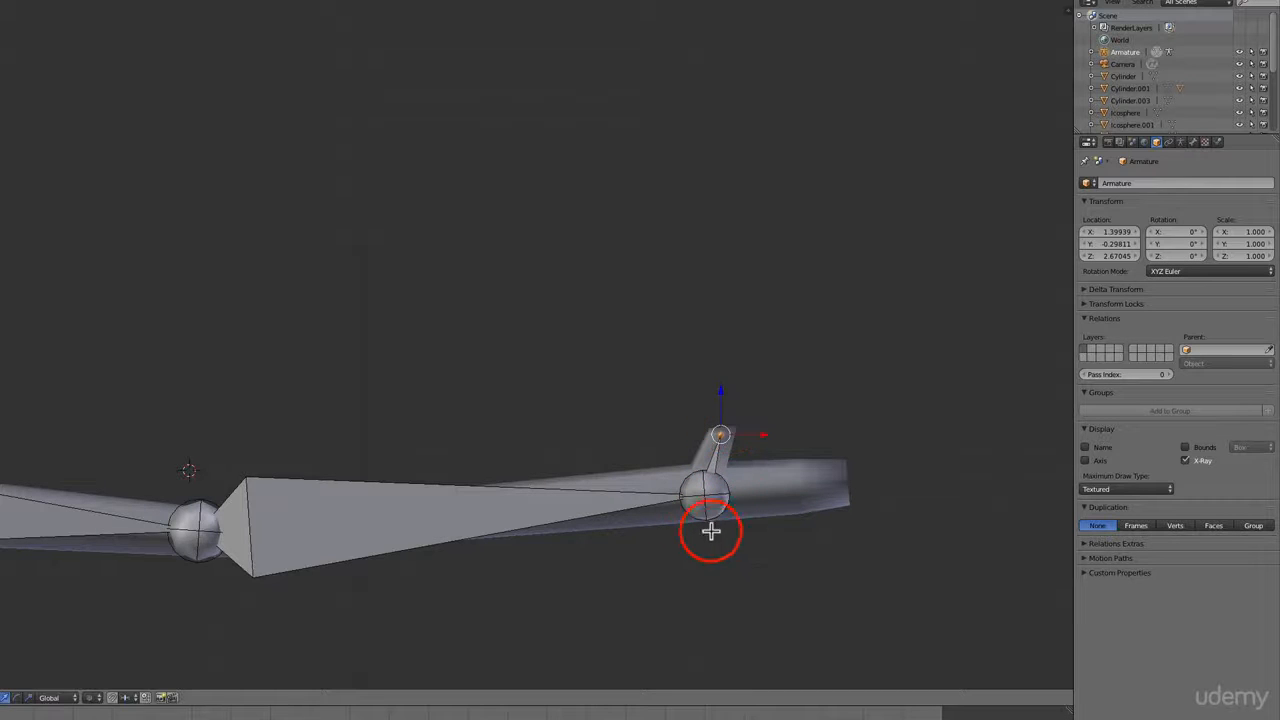
scroll(707, 494, "up", 5)
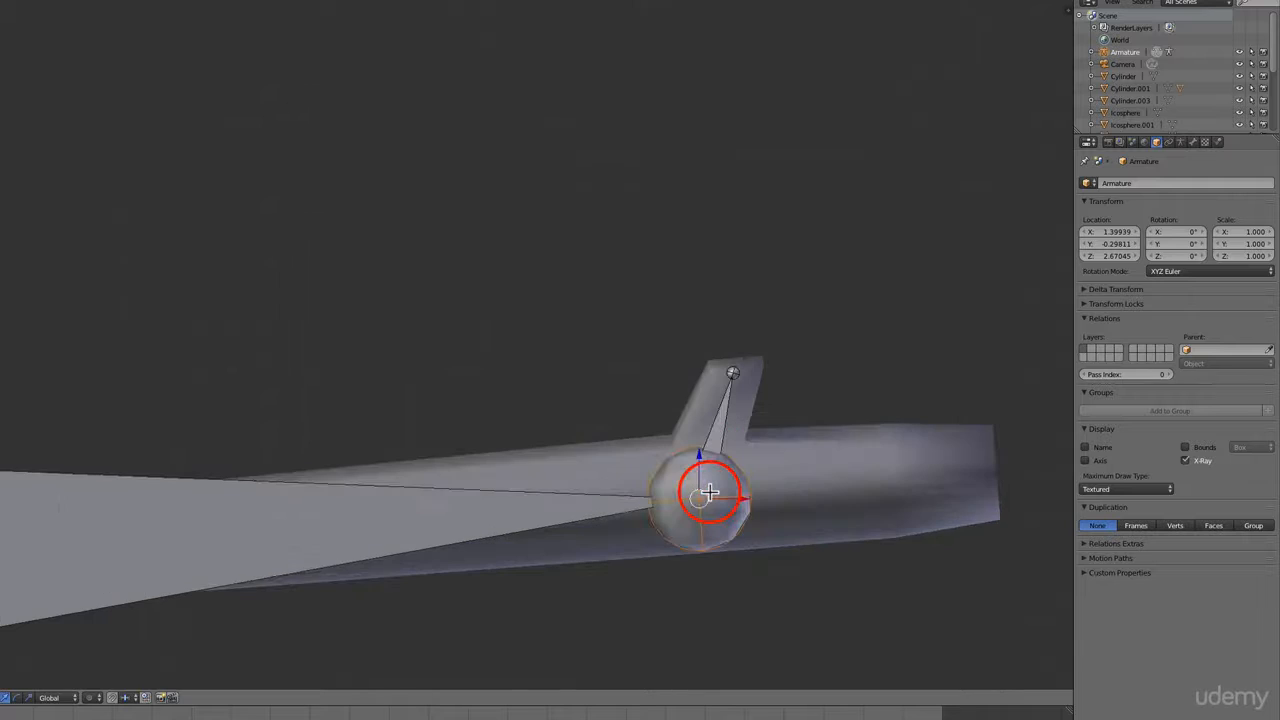
scroll(720, 494, "down", 4)
key("e")
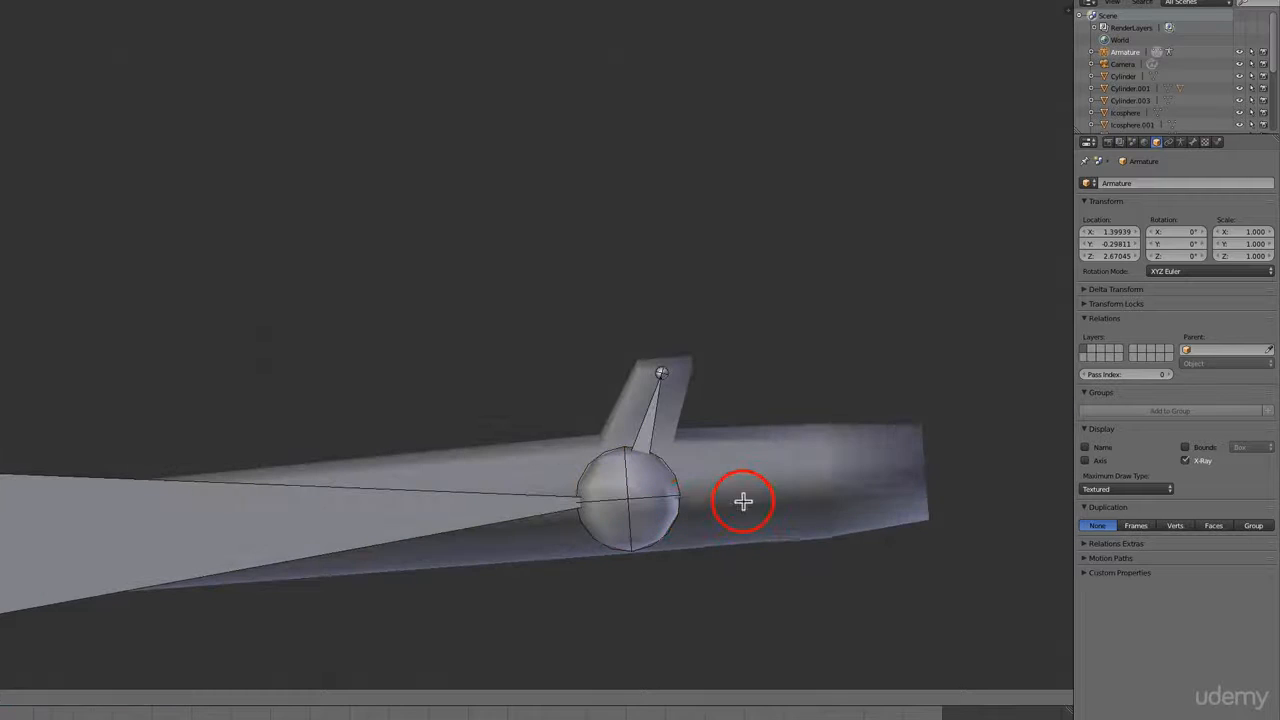
left_click(985, 482)
scroll(580, 420, "down", 3)
scroll(658, 432, "up", 3)
scroll(658, 432, "down", 5)
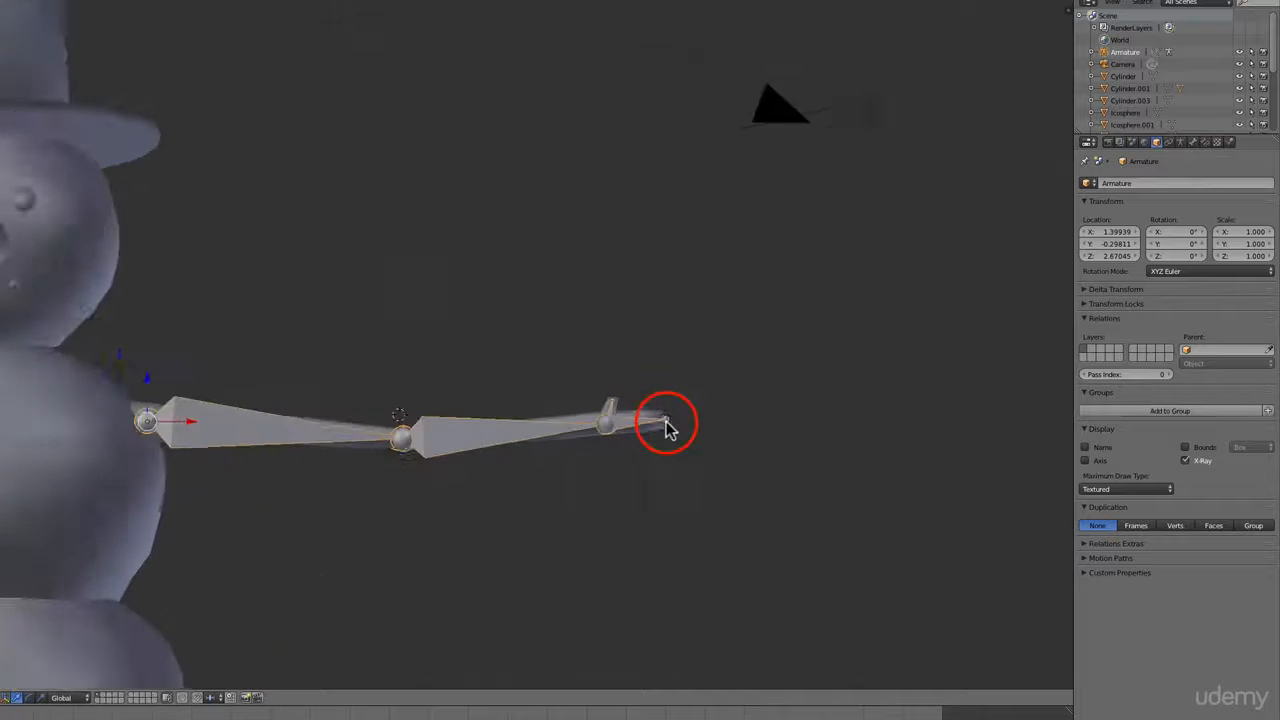
Display the scene in wireframe from the side, looking along the arm at the thumb bone.
middle_click_drag(646, 509, 410, 483)
scroll(371, 526, "up", 8)
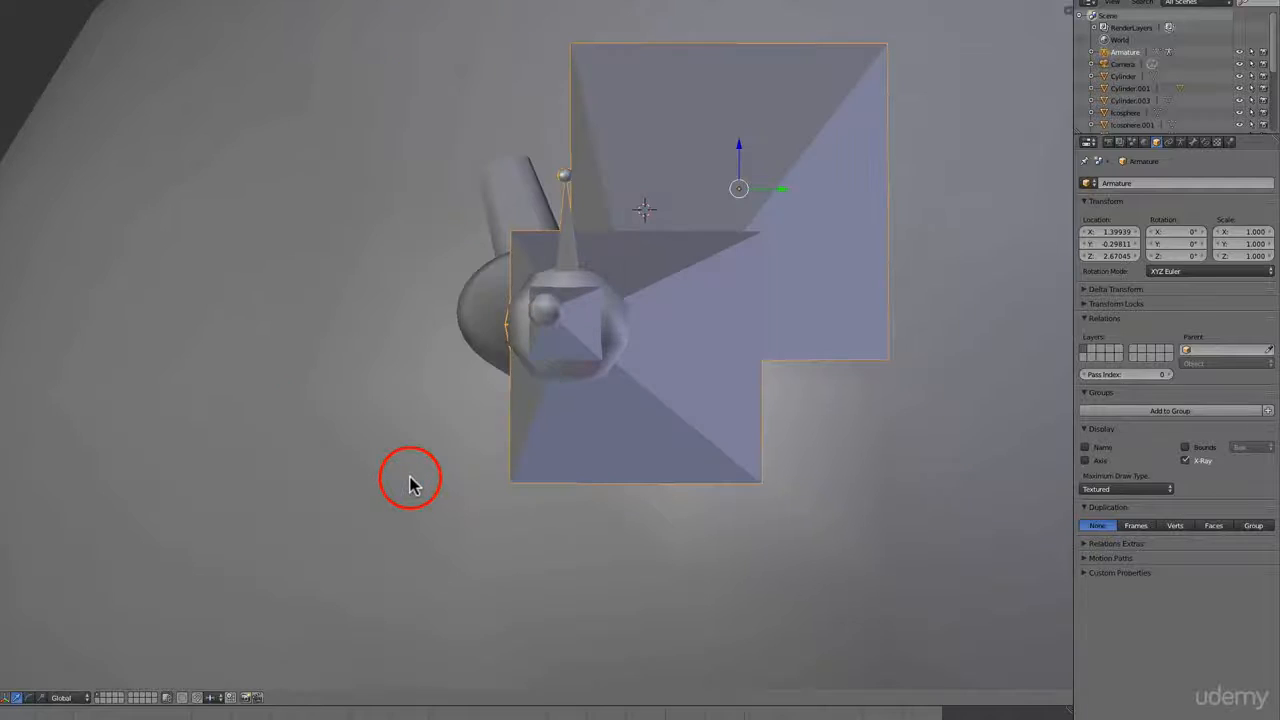
key("KP_3")
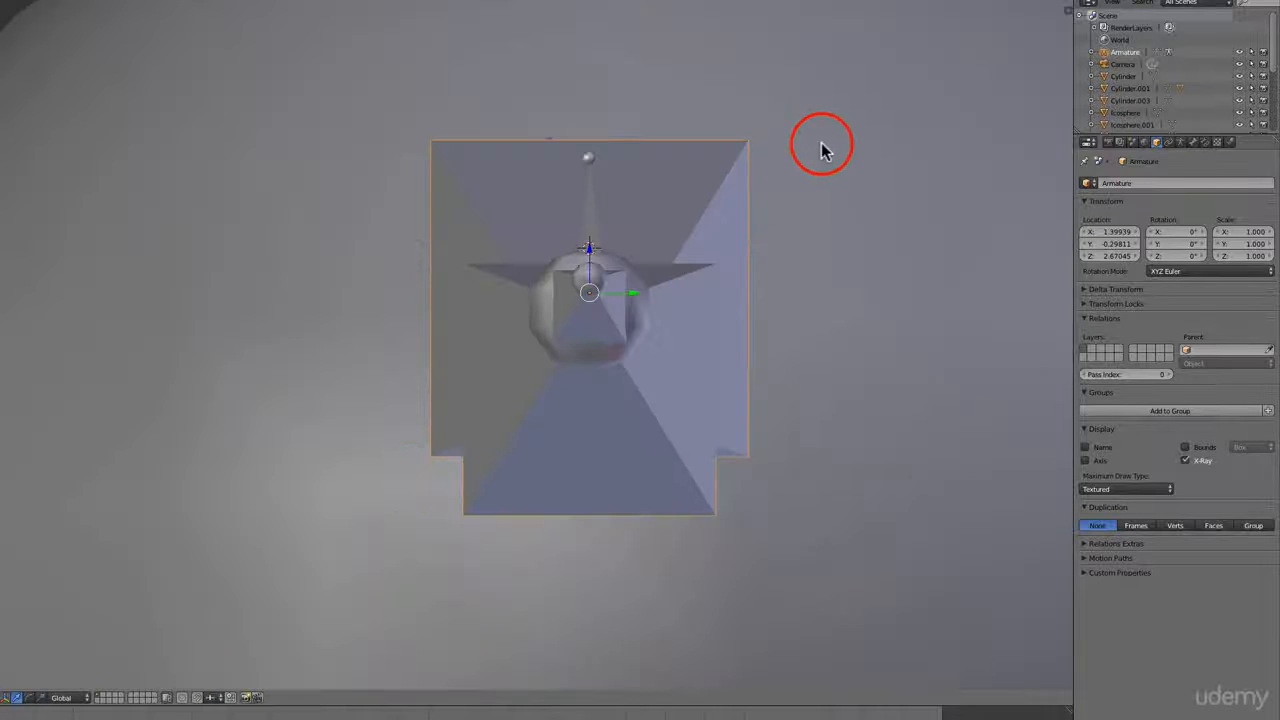
scroll(432, 243, "down", 1)
scroll(464, 234, "up", 2)
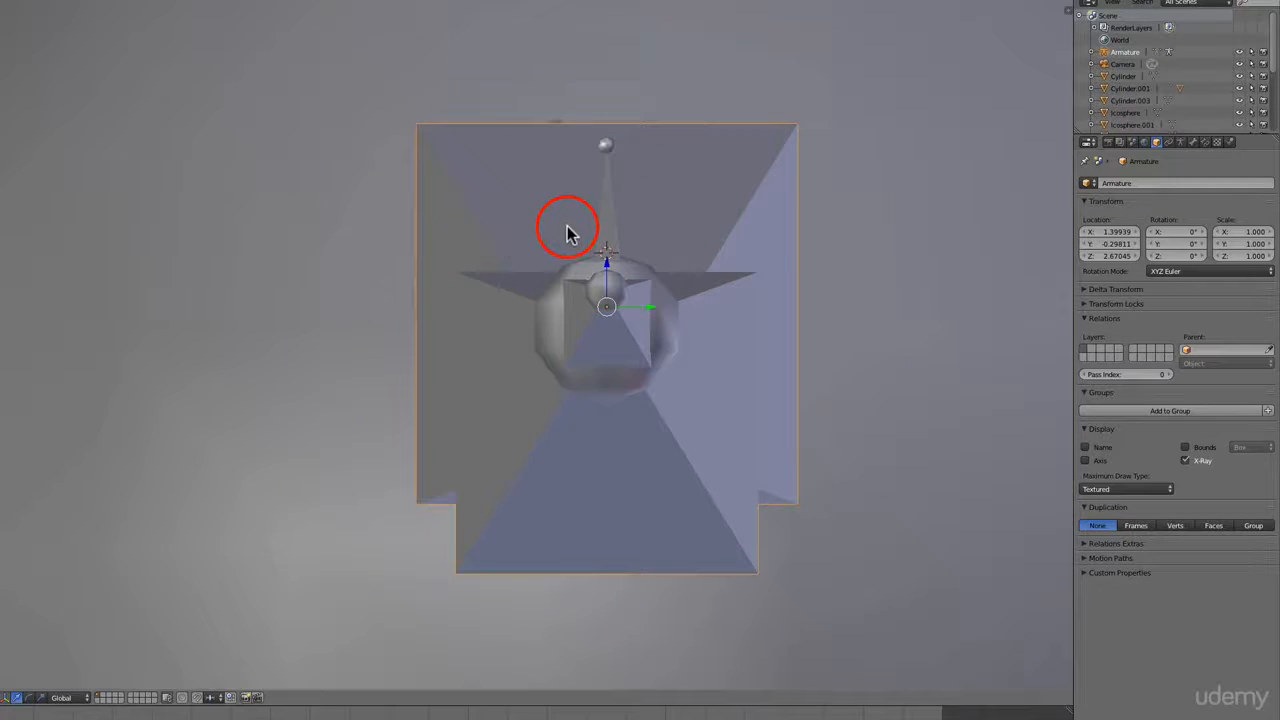
key("z")
scroll(612, 195, "up", 3)
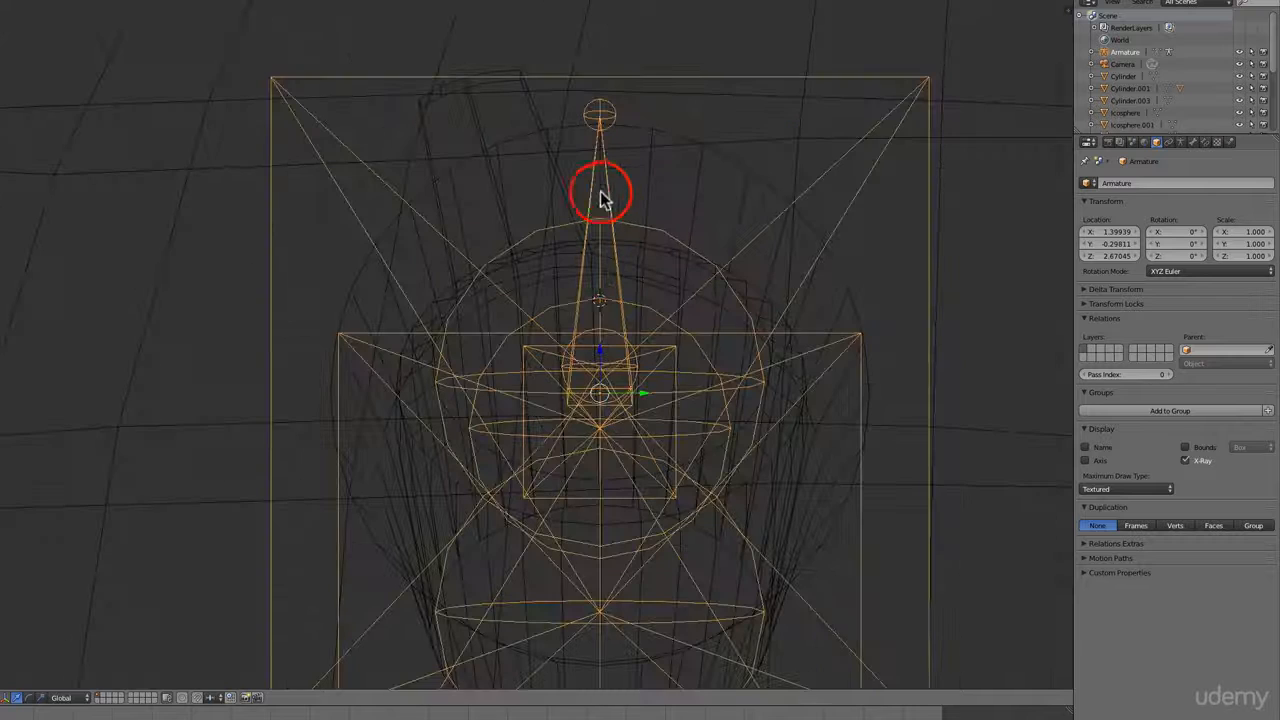
In Edit Mode, move the thumb bone's tip along the Y axis into the end of the thumb mesh, then return to Object Mode.
key("Tab")
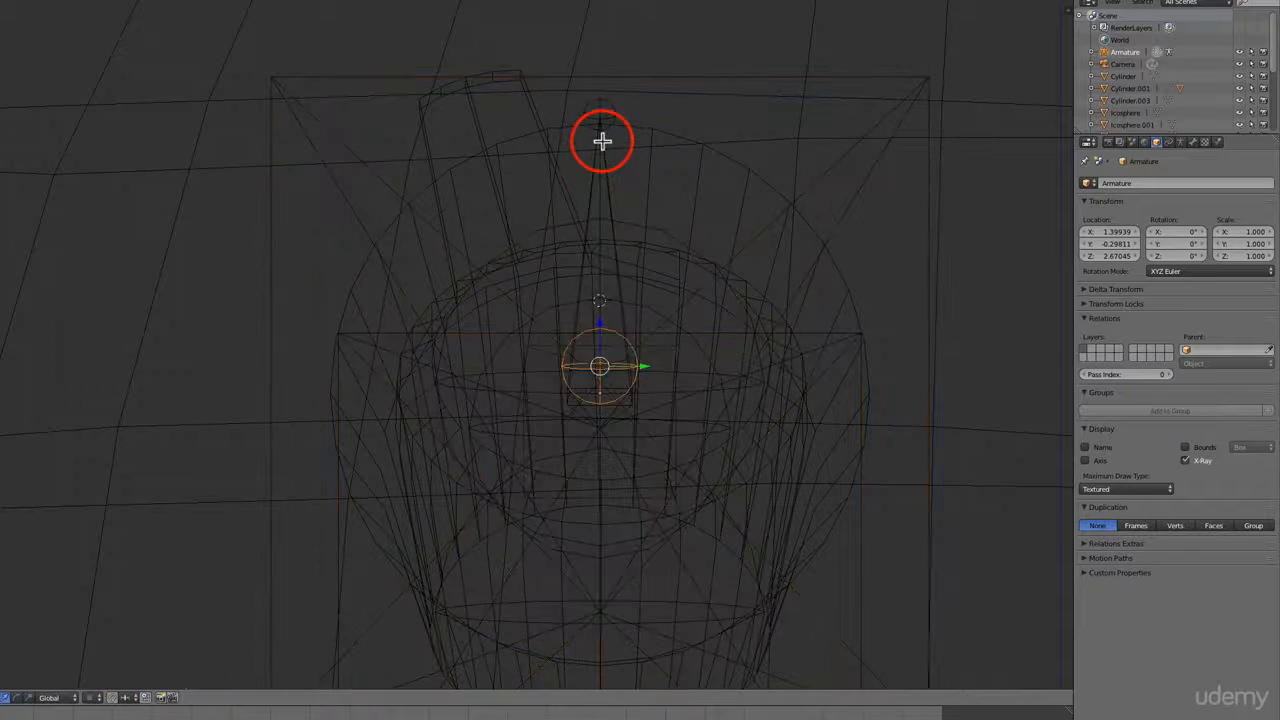
right_click(602, 141)
scroll(505, 92, "up", 2)
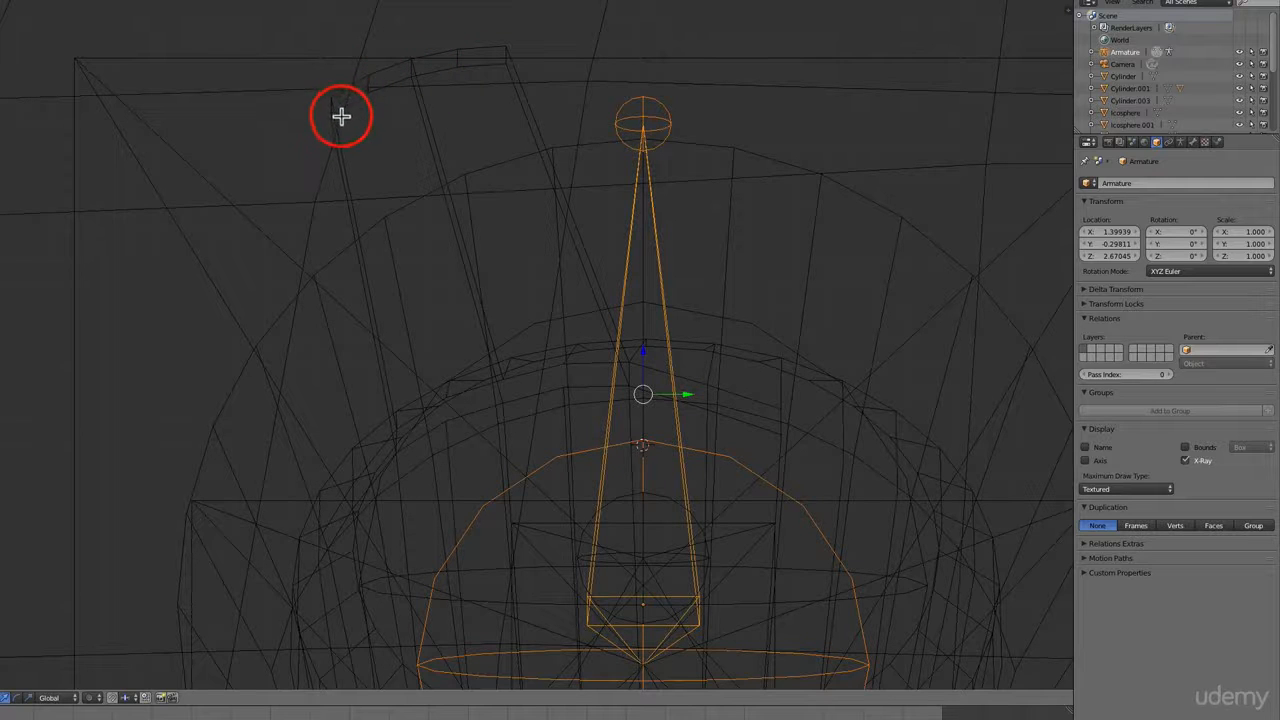
scroll(605, 217, "down", 3)
scroll(614, 220, "up", 3)
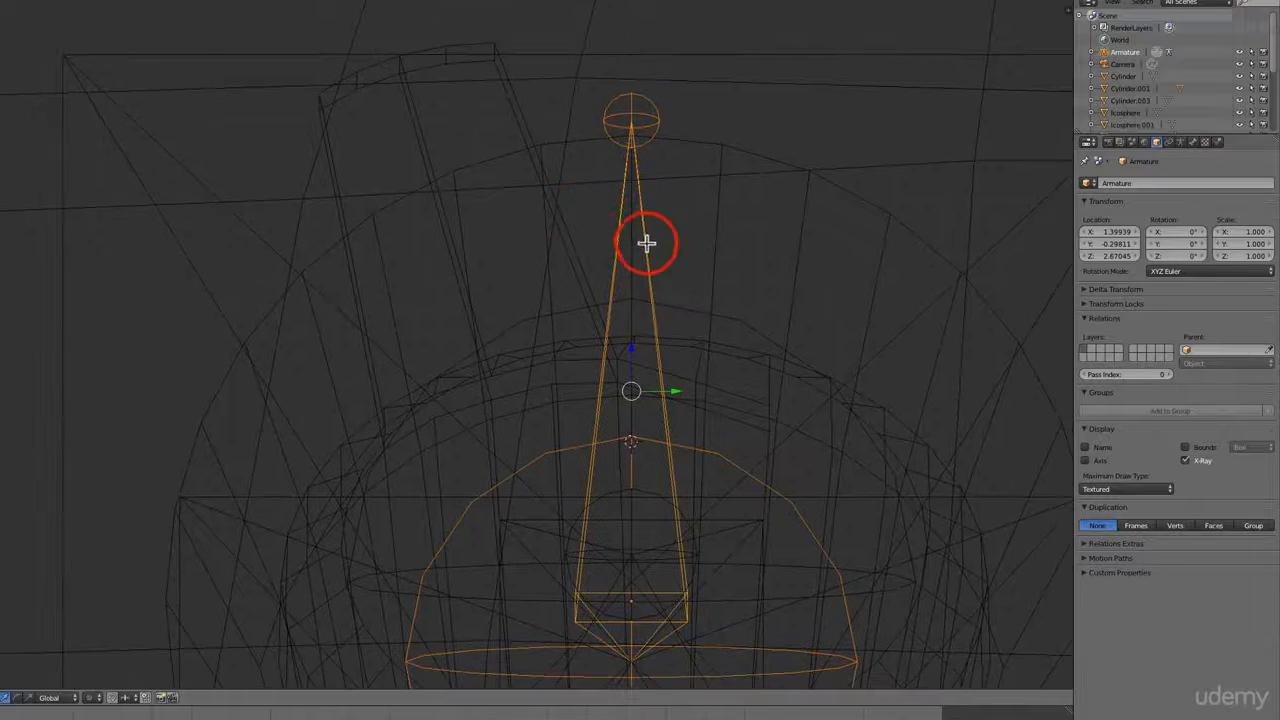
right_click(668, 118)
key("g")
key("y")
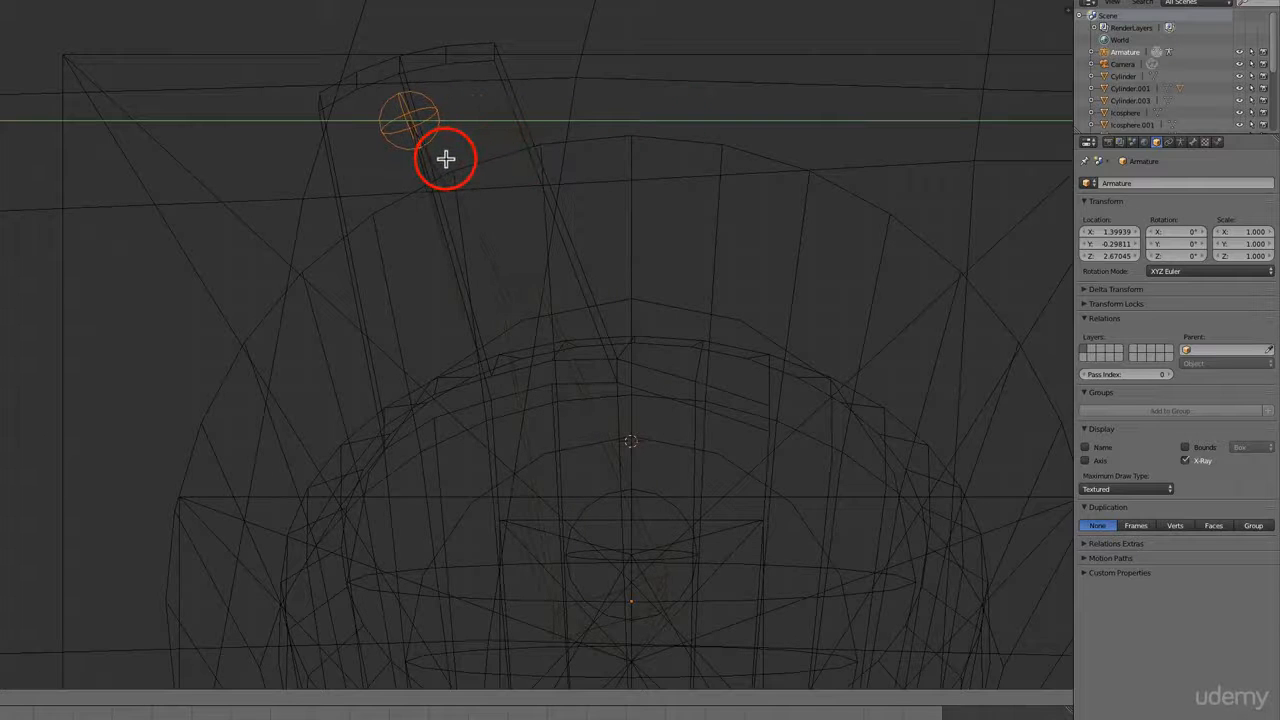
left_click(443, 160)
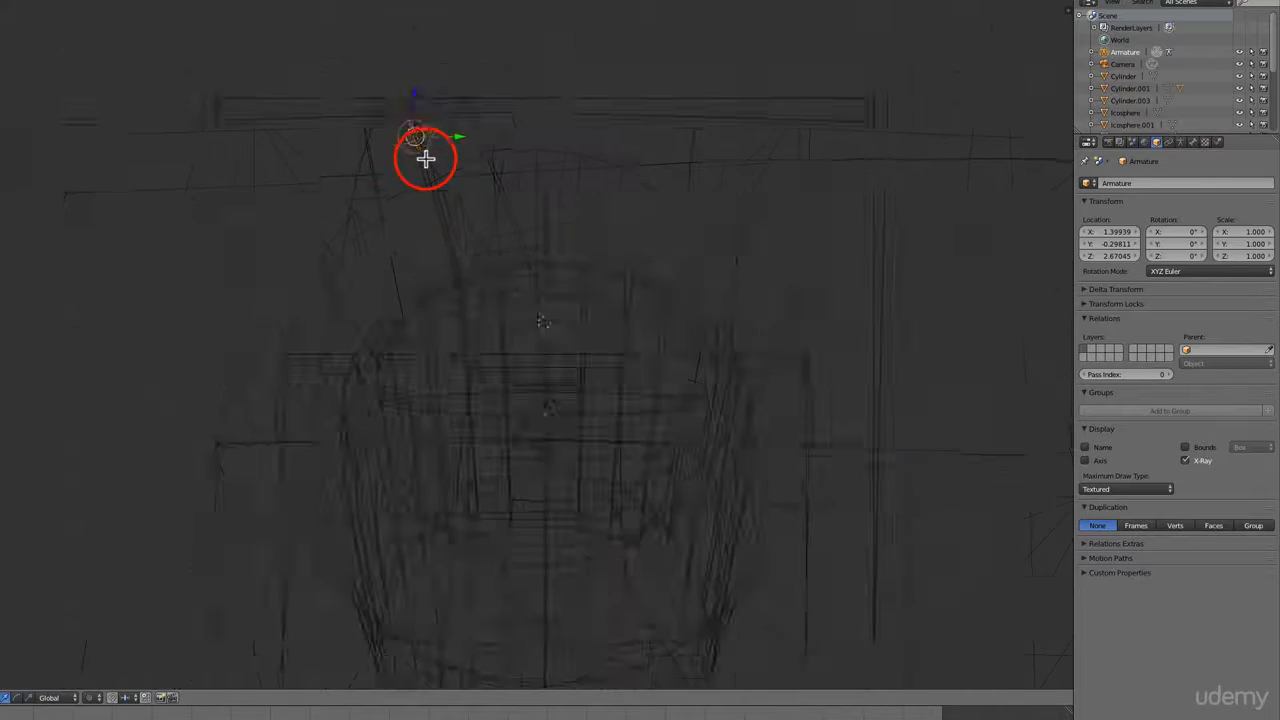
key("a")
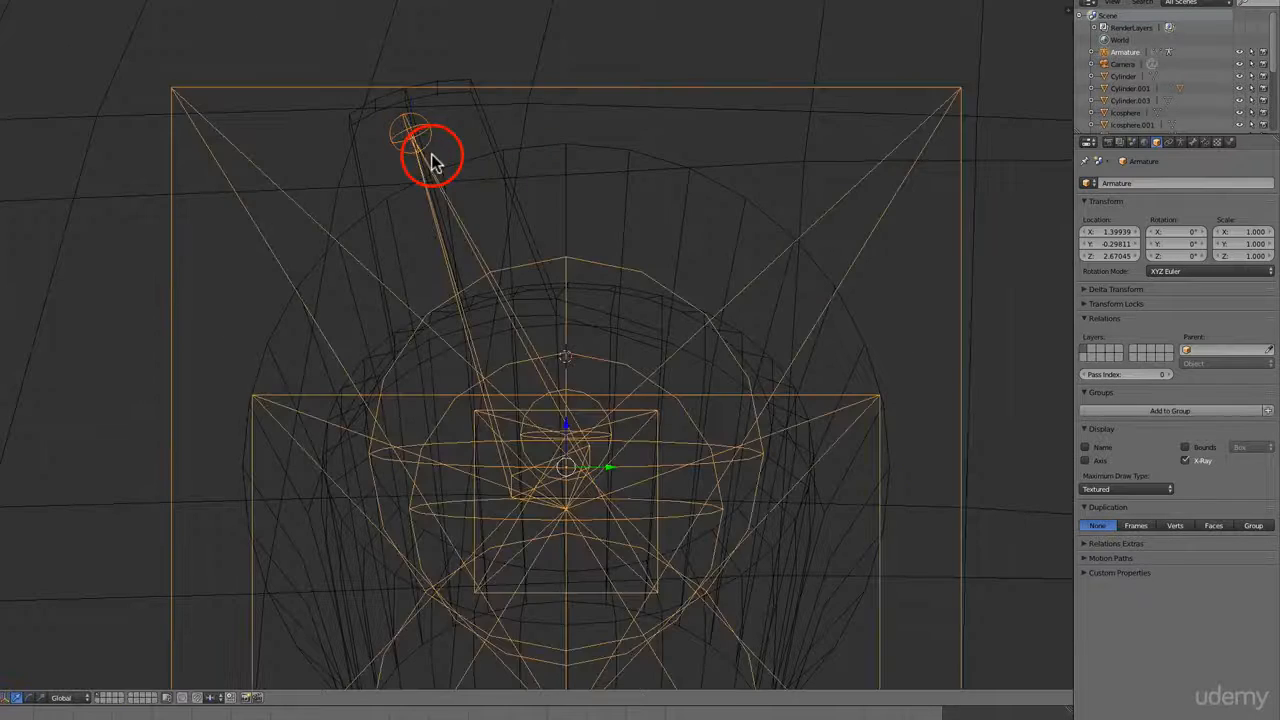
Restore solid shading and check how the bone chain sits inside the arm, ending in the front view.
scroll(443, 194, "down", 2)
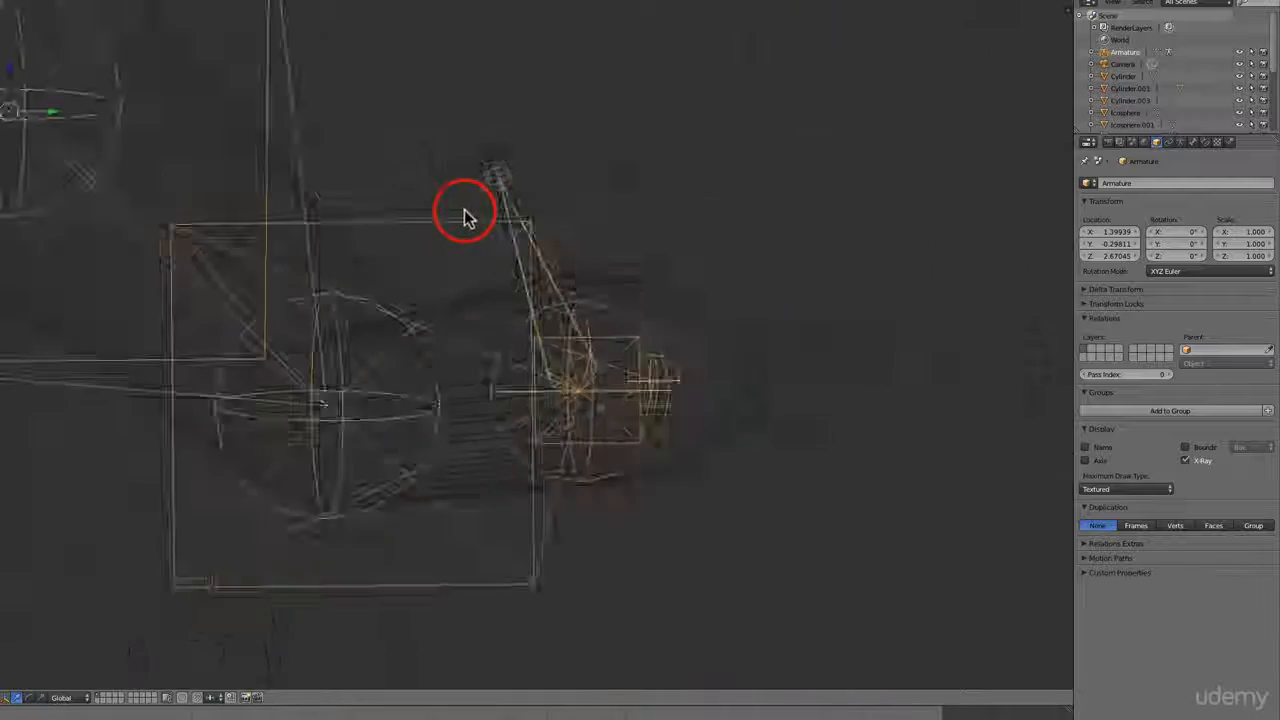
middle_click_drag(464, 210, 543, 209)
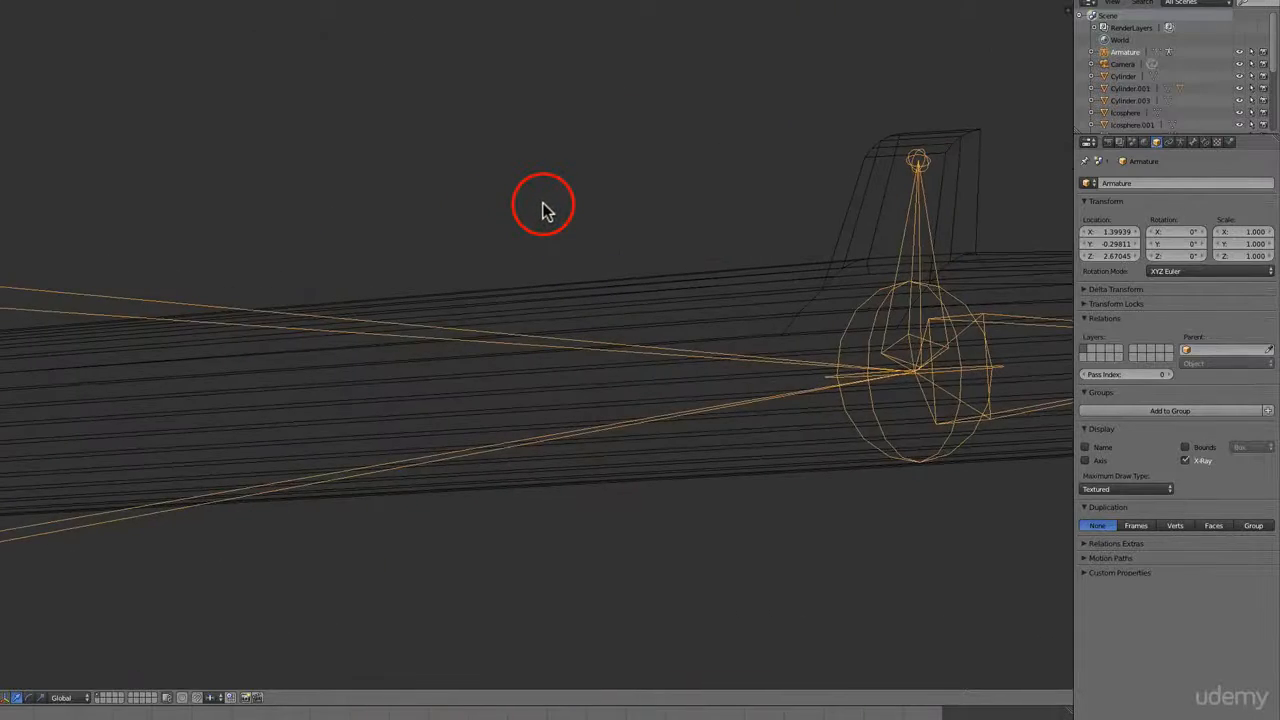
key("KP_3")
scroll(543, 209, "down", 6)
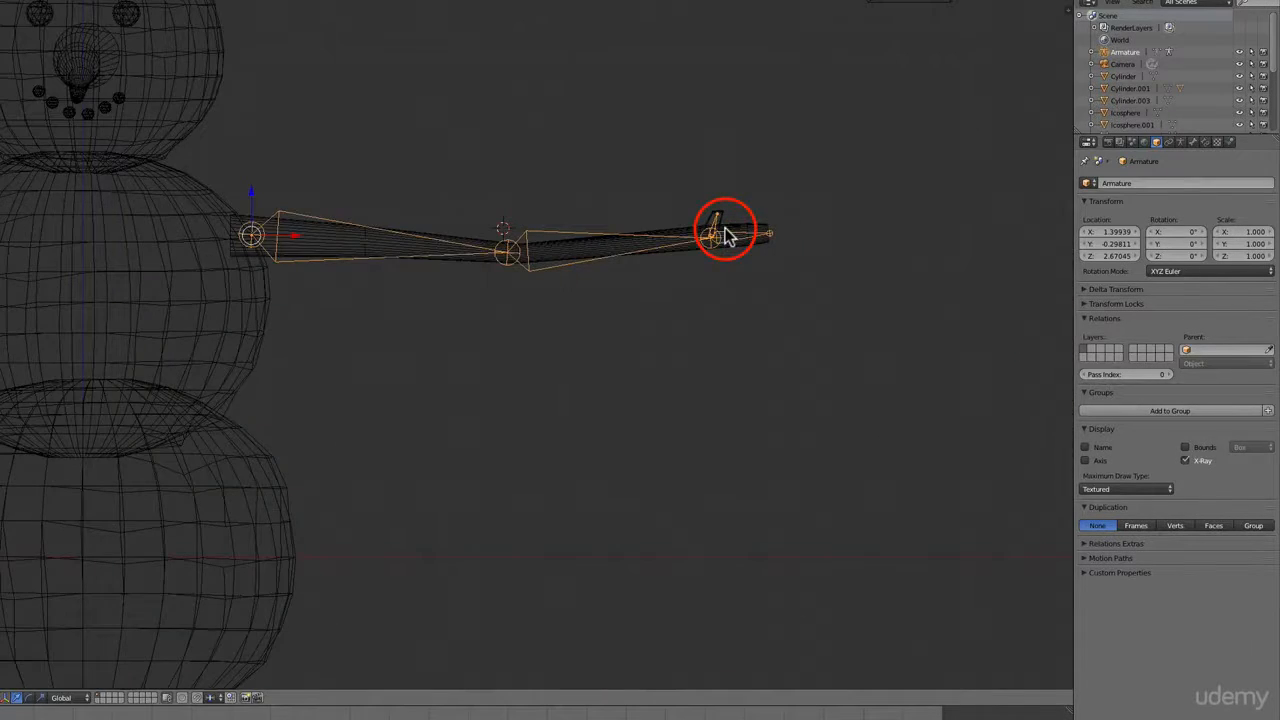
key("z")
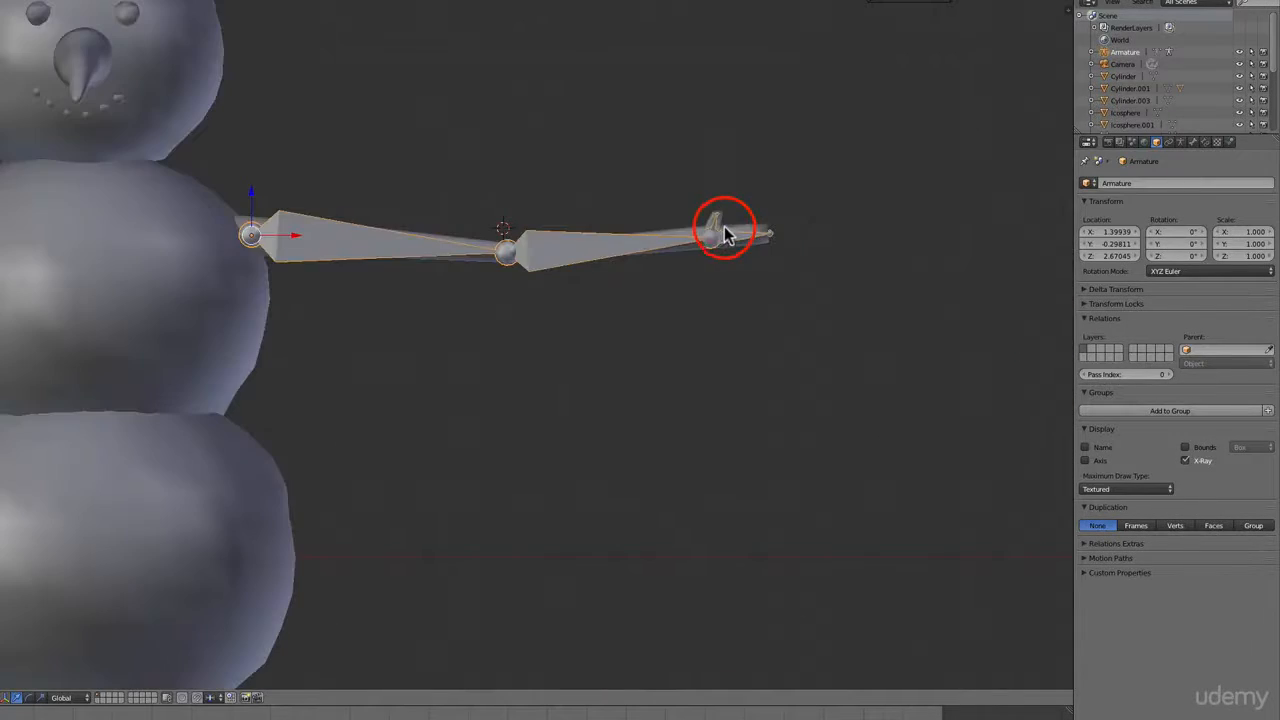
mouse_move(713, 260)
middle_mouse_down()
mouse_move(623, 294)
mouse_move(437, 323)
mouse_move(709, 254)
mouse_move(735, 263)
middle_mouse_up()
scroll(486, 229, "up", 5)
scroll(488, 228, "down", 6)
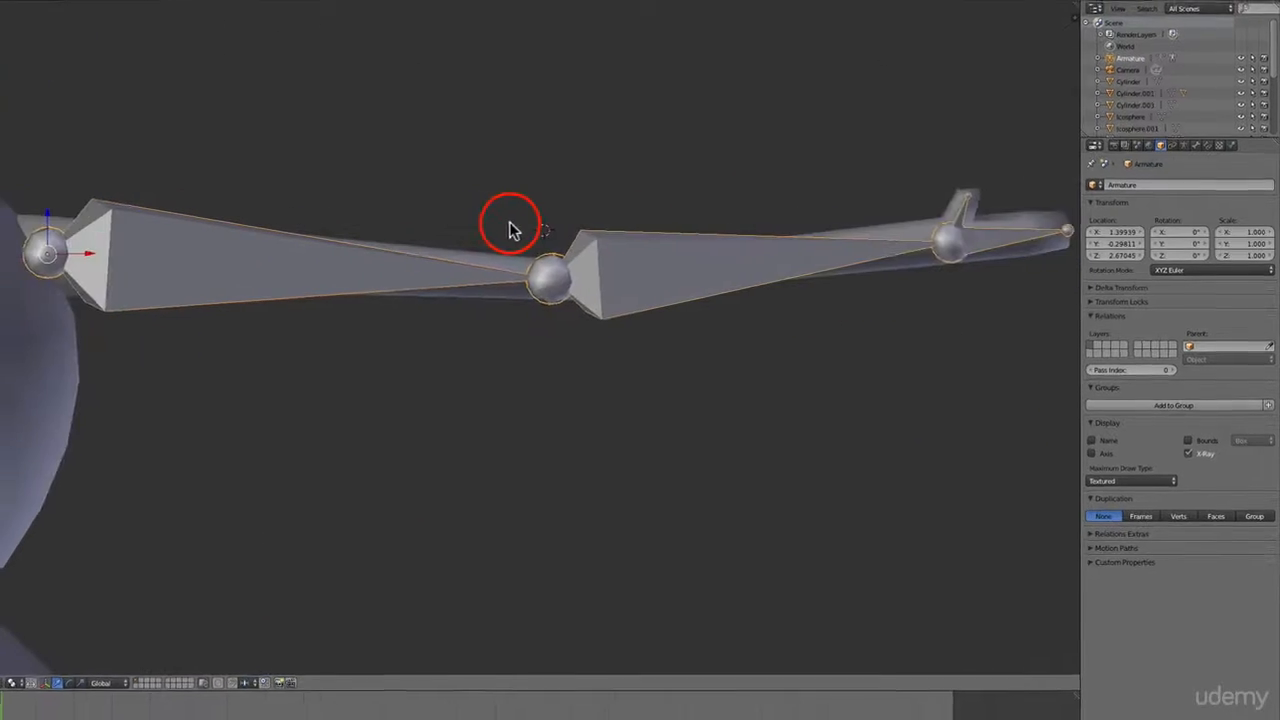
key("KP_1")
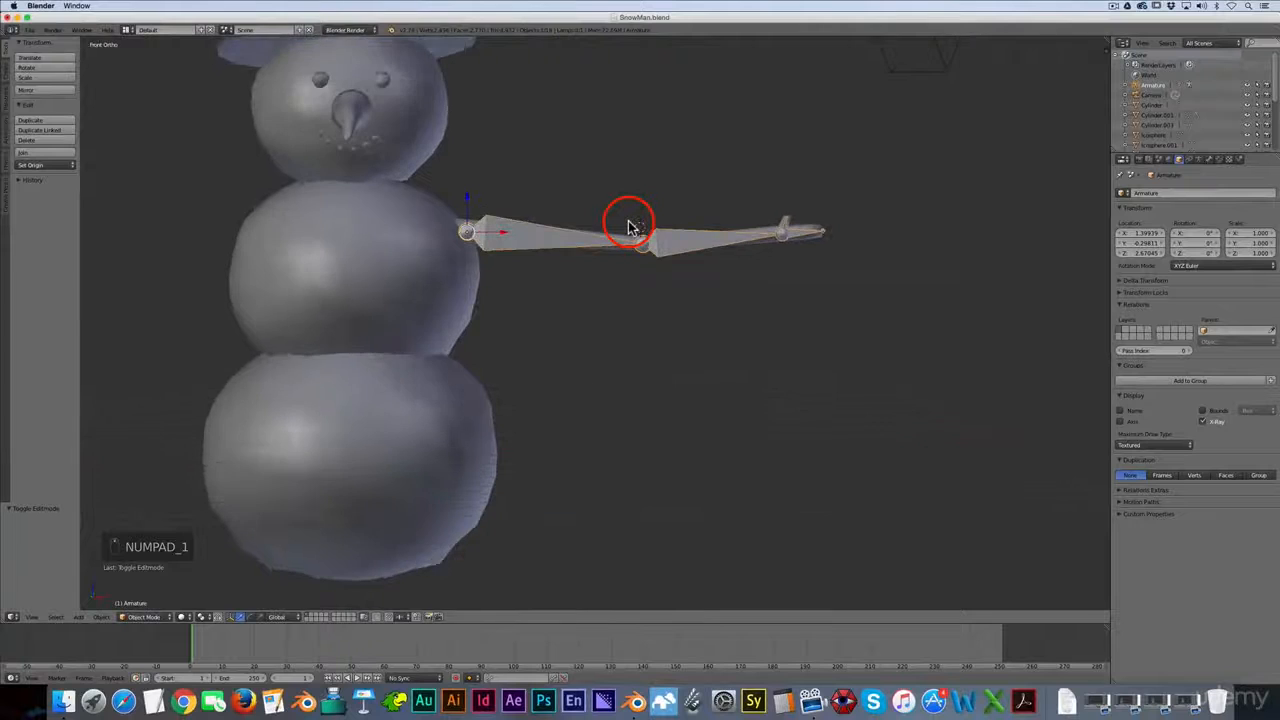
scroll(610, 222, "up", 4)
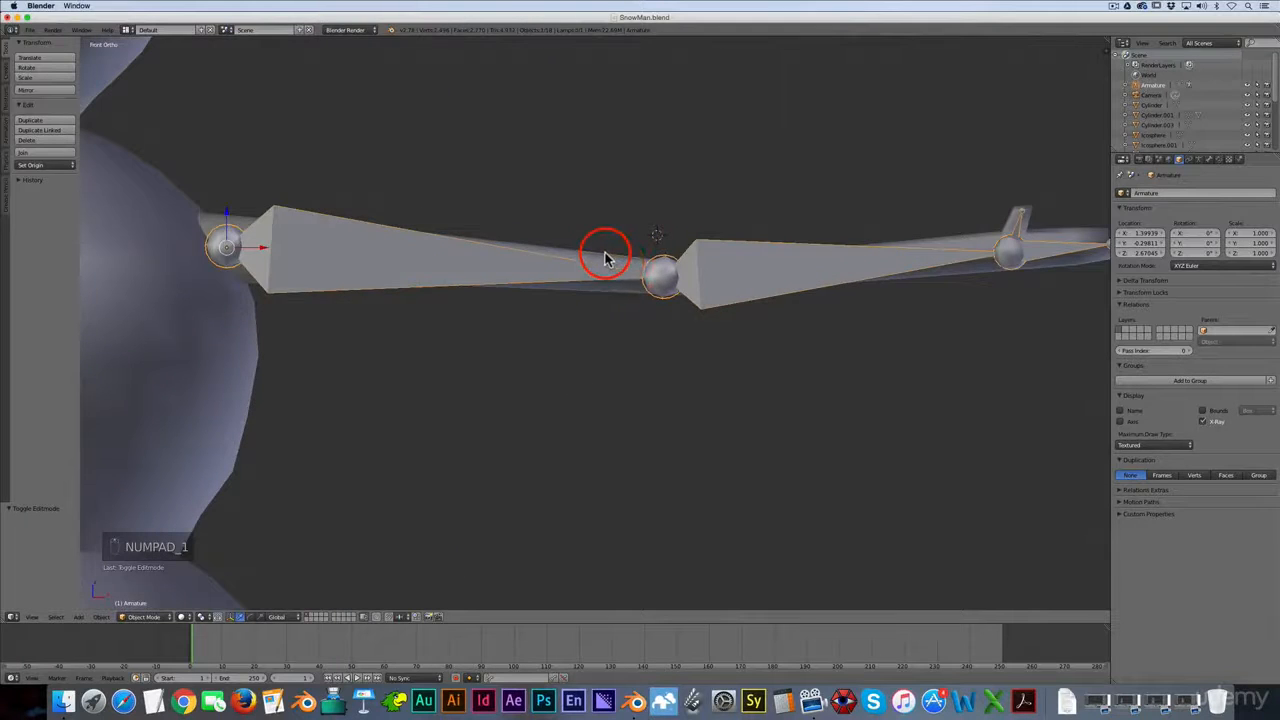
right_click(605, 258)
scroll(610, 253, "down", 6)
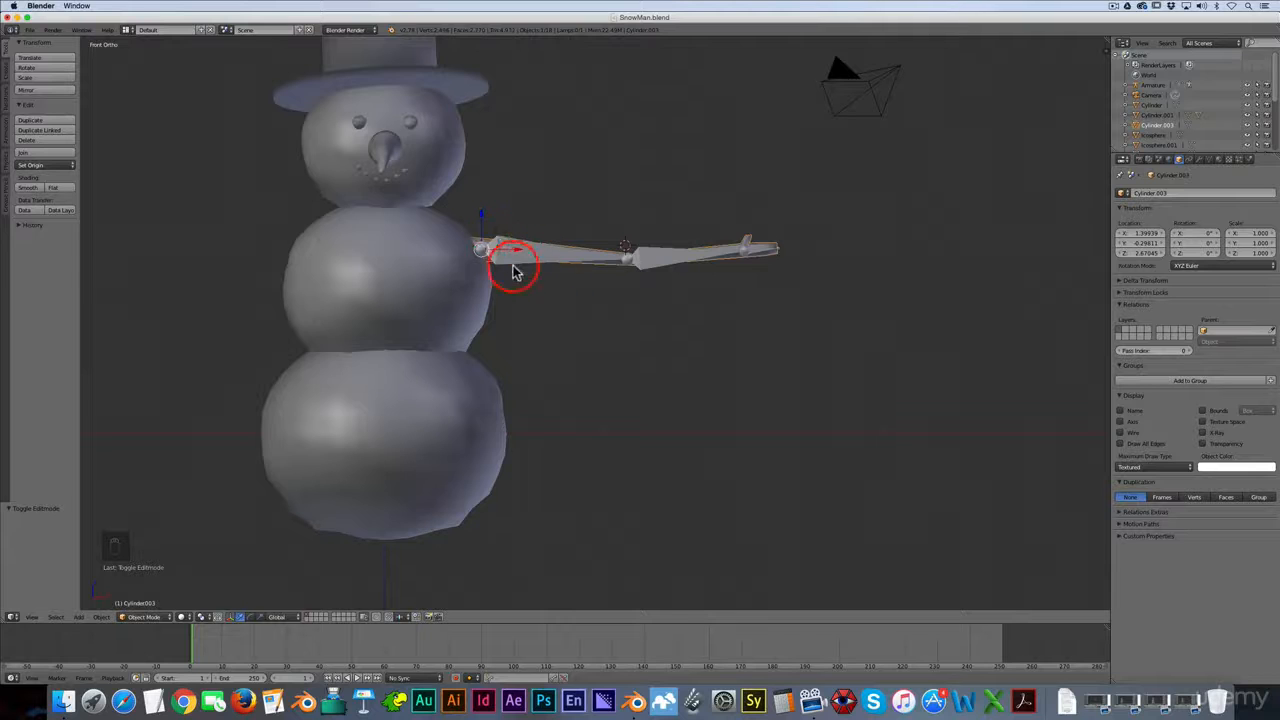
scroll(649, 258, "up", 3)
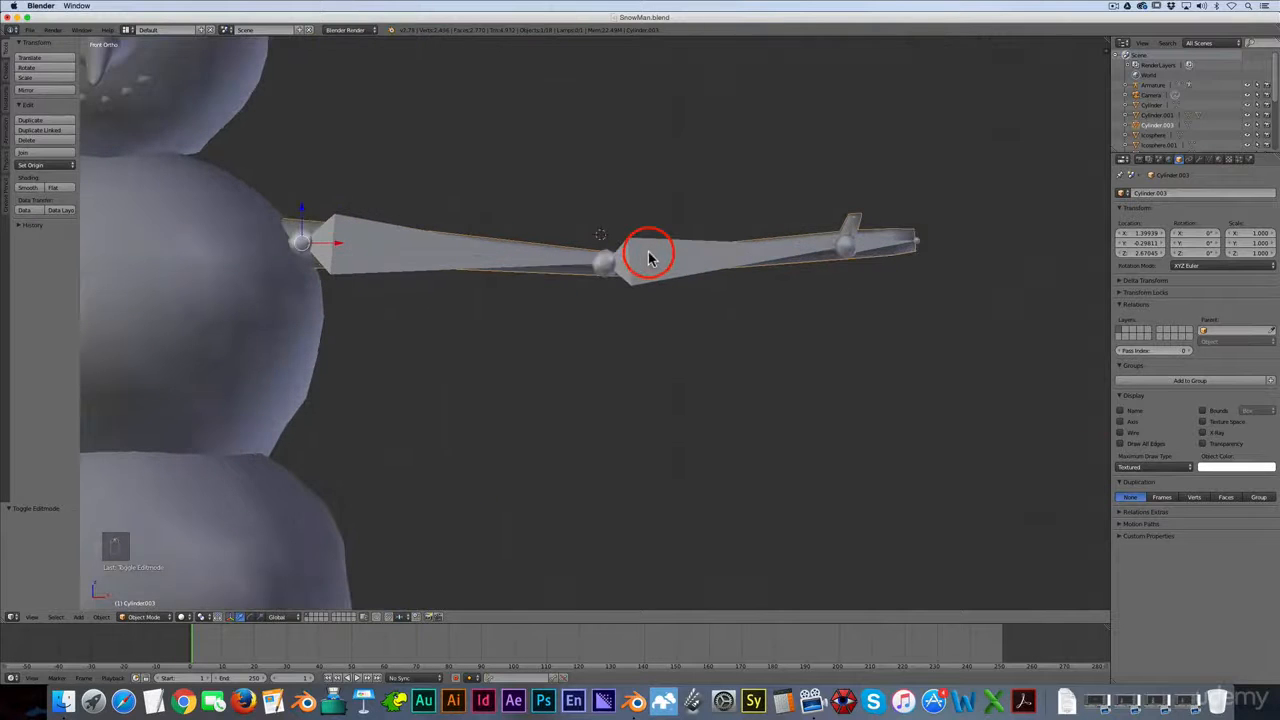
scroll(331, 220, "up", 3)
scroll(334, 226, "down", 5)
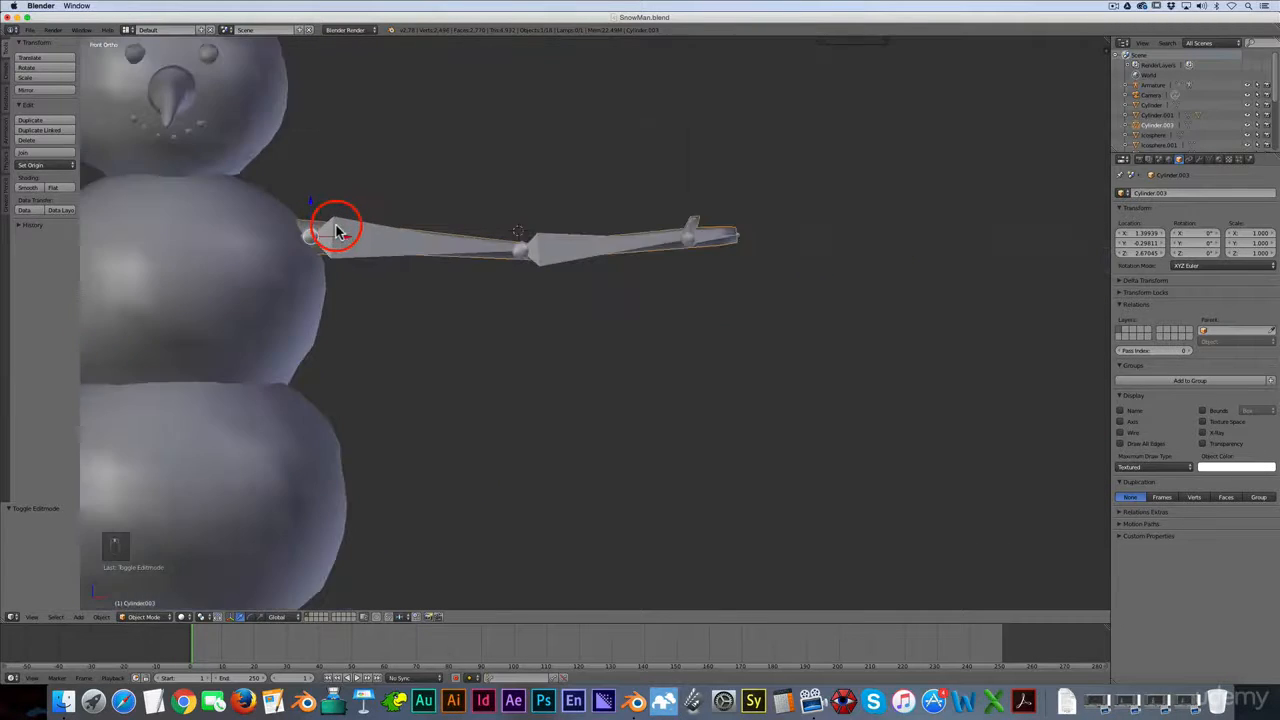
right_click(337, 230)
scroll(308, 216, "up", 3)
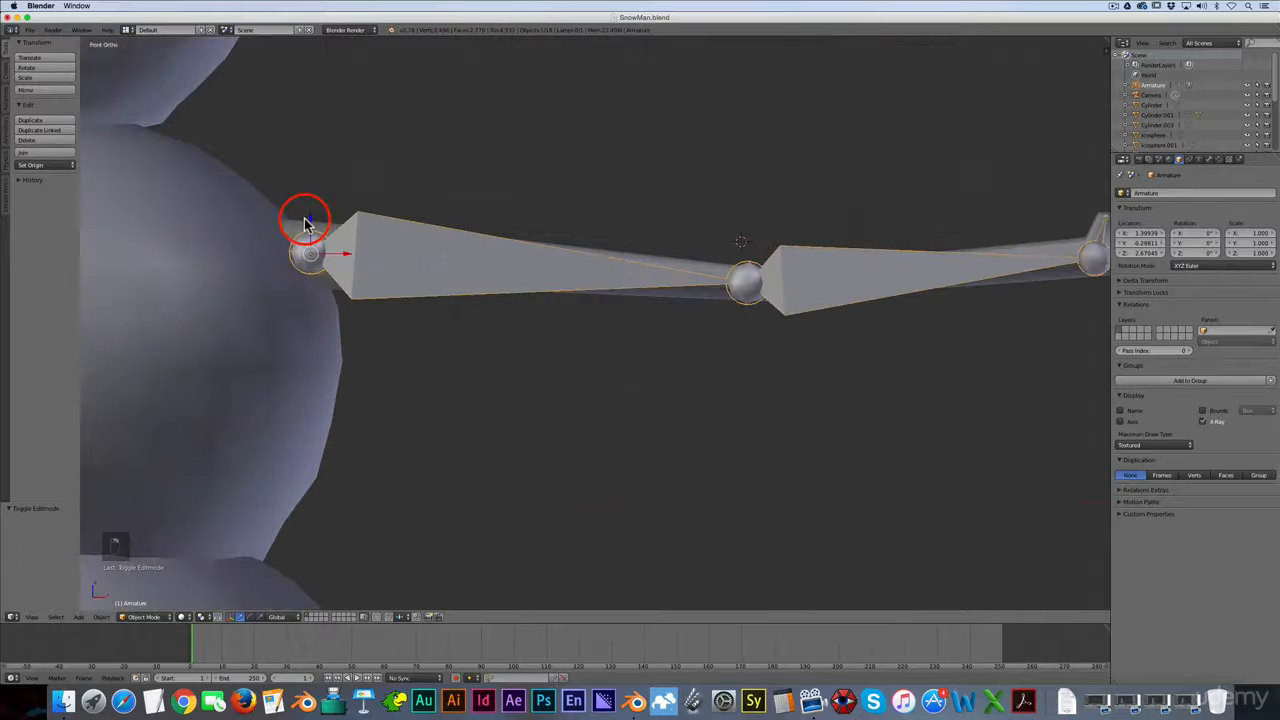
Select the arm mesh, add the armature to the selection, and parent the mesh to it with automatic weights.
right_click(306, 217)
scroll(323, 228, "up", 3)
scroll(323, 228, "down", 3)
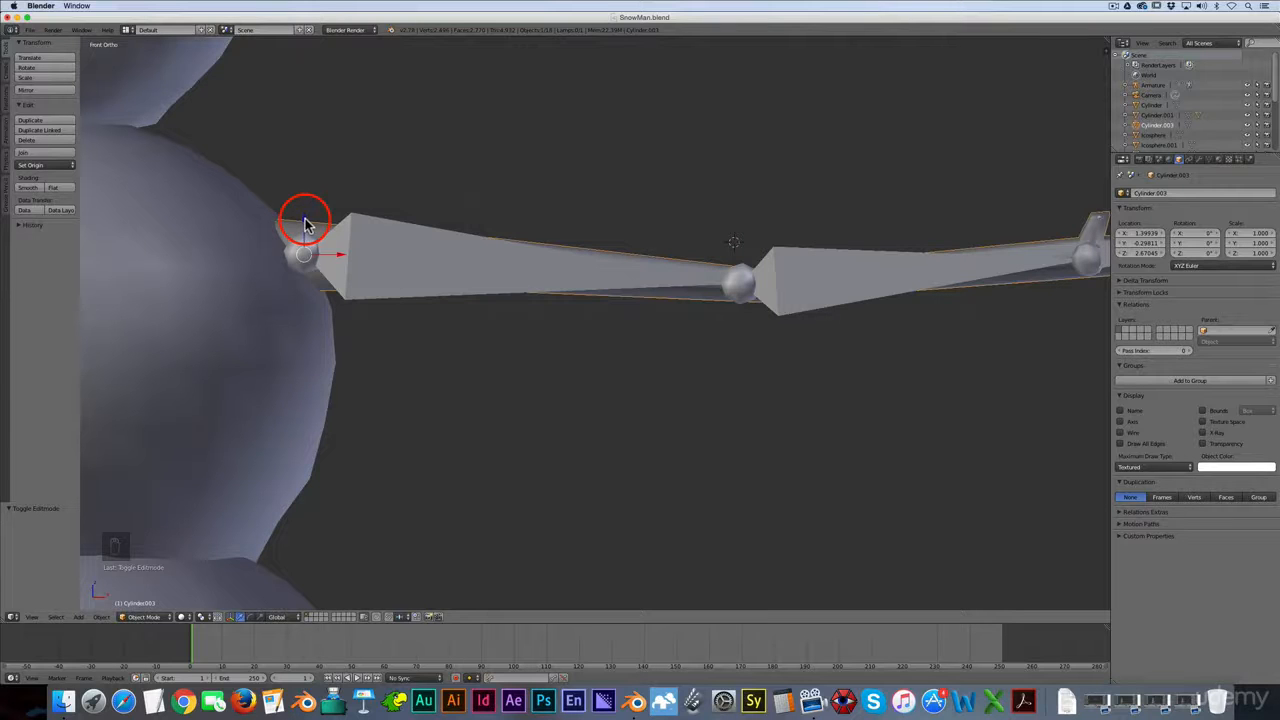
scroll(305, 224, "up", 5)
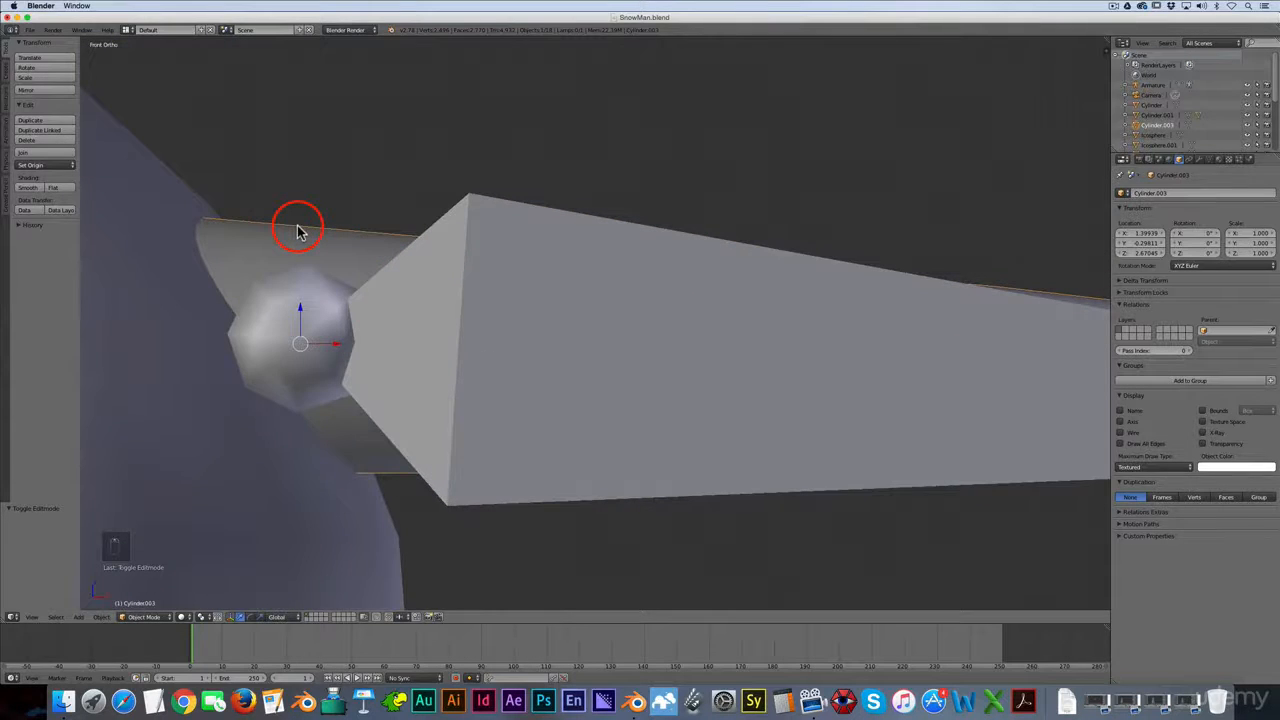
scroll(297, 231, "down", 1)
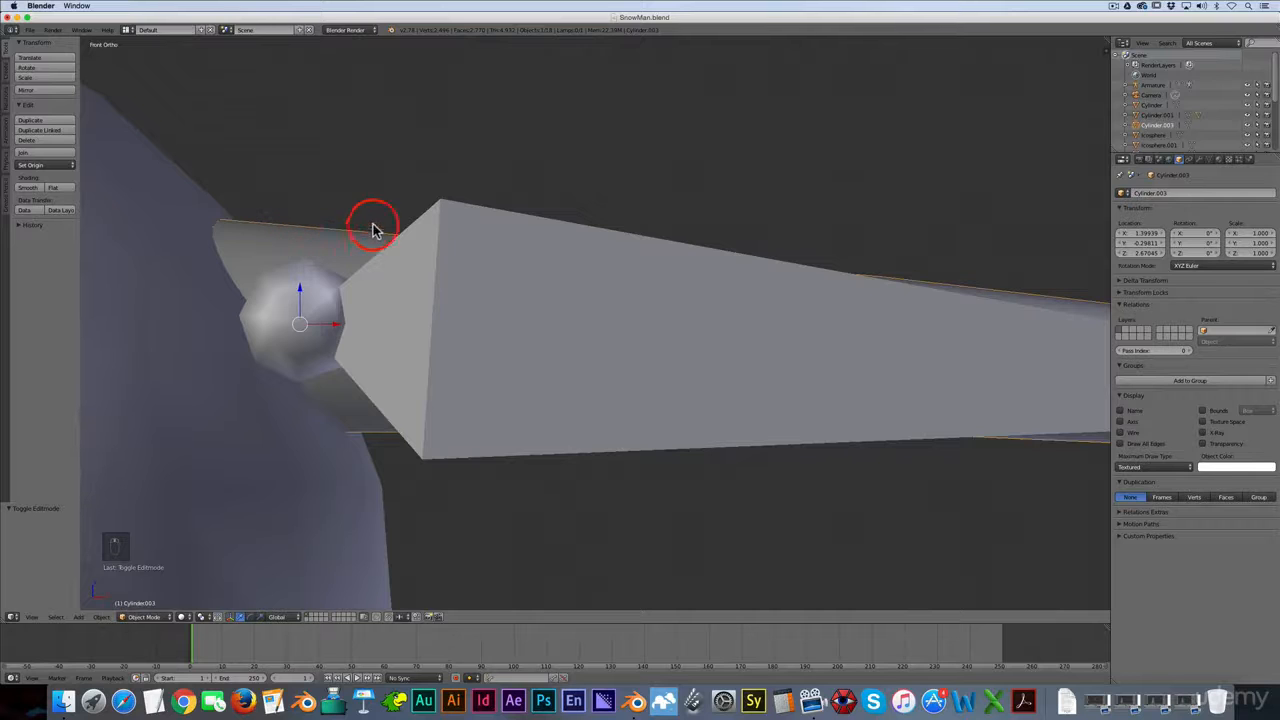
right_click(455, 207)
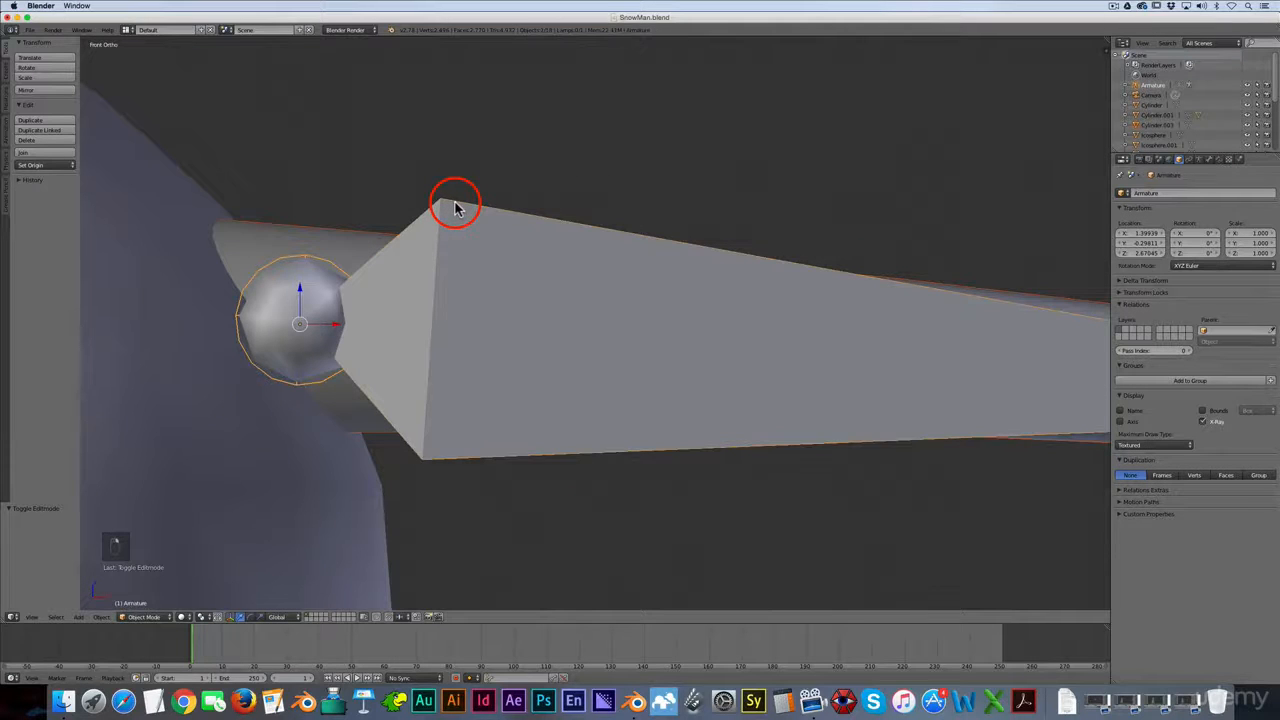
scroll(263, 223, "up", 3)
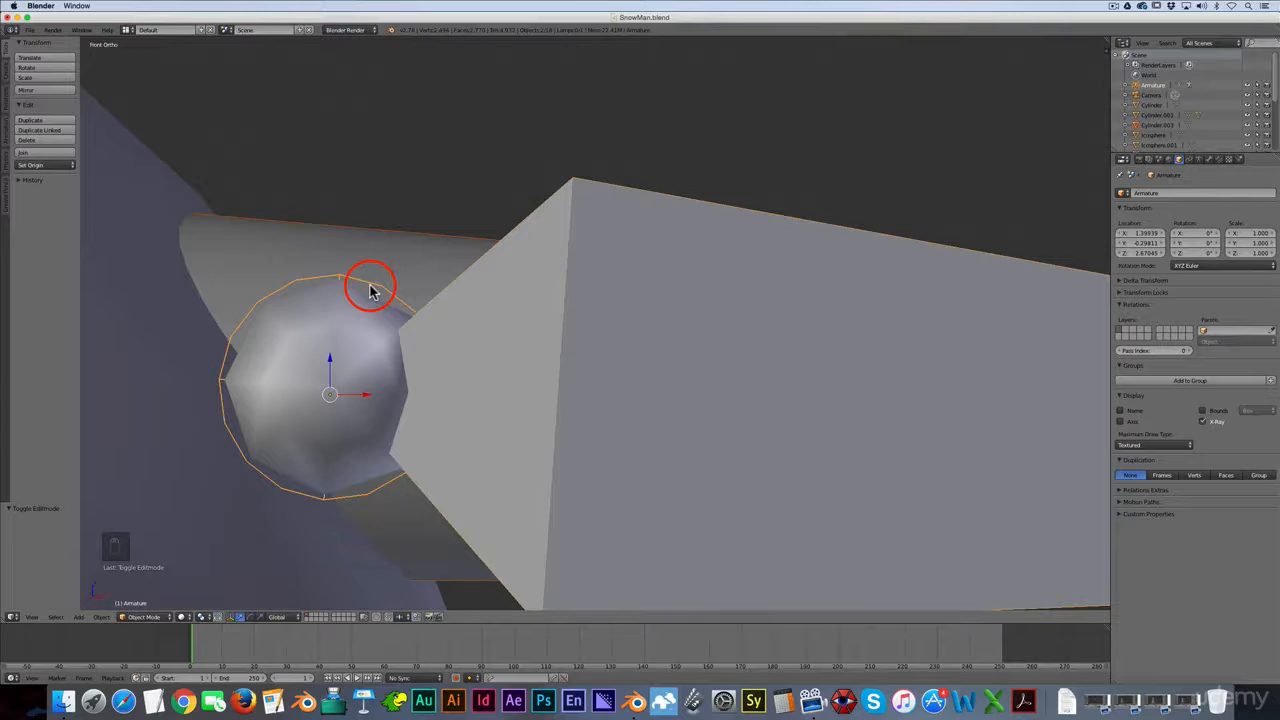
key("ctrl+p")
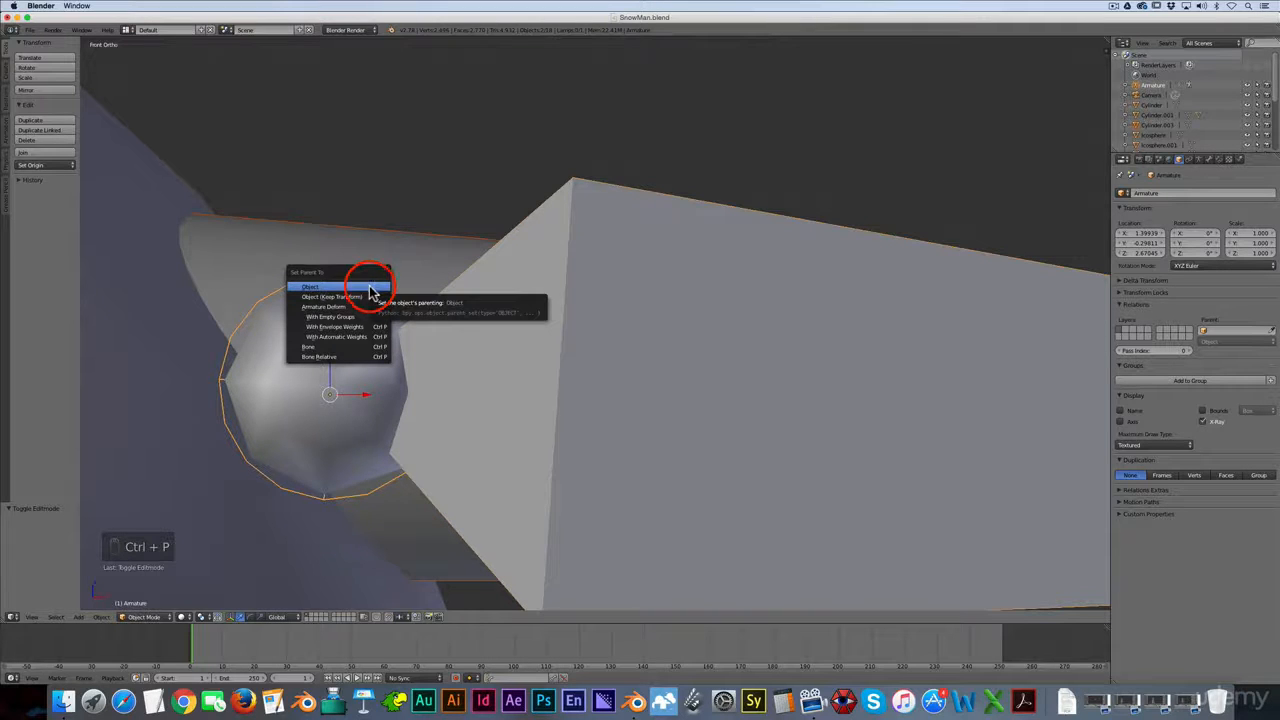
left_click(372, 337)
scroll(363, 328, "down", 6)
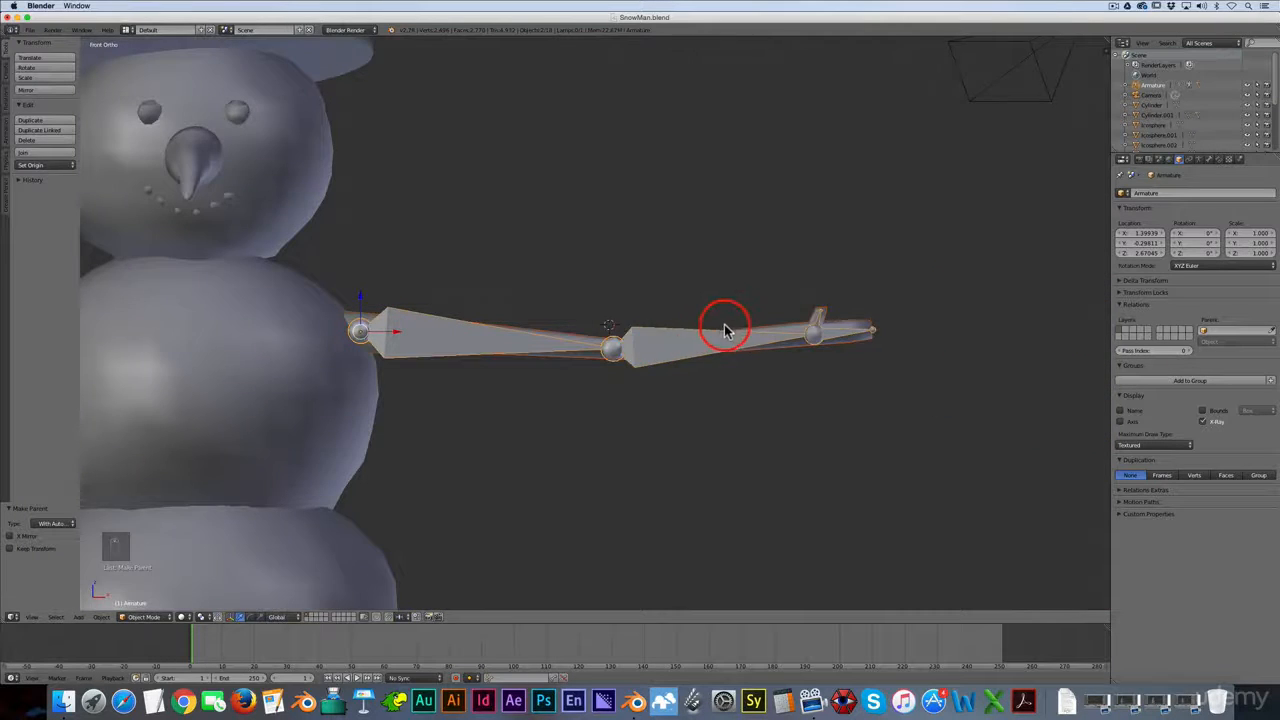
Select only the armature inside the arm, without the arm mesh.
scroll(726, 328, "up", 2)
scroll(732, 325, "down", 3)
right_click(688, 346)
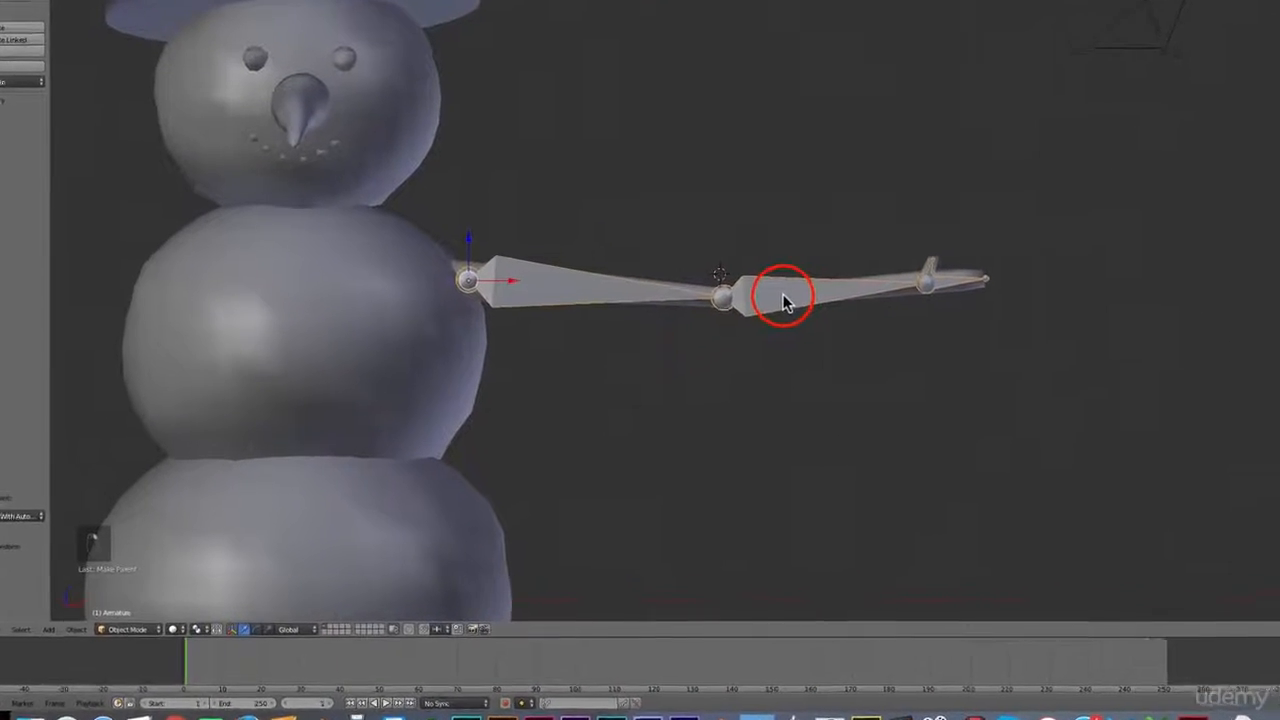
right_click(732, 322)
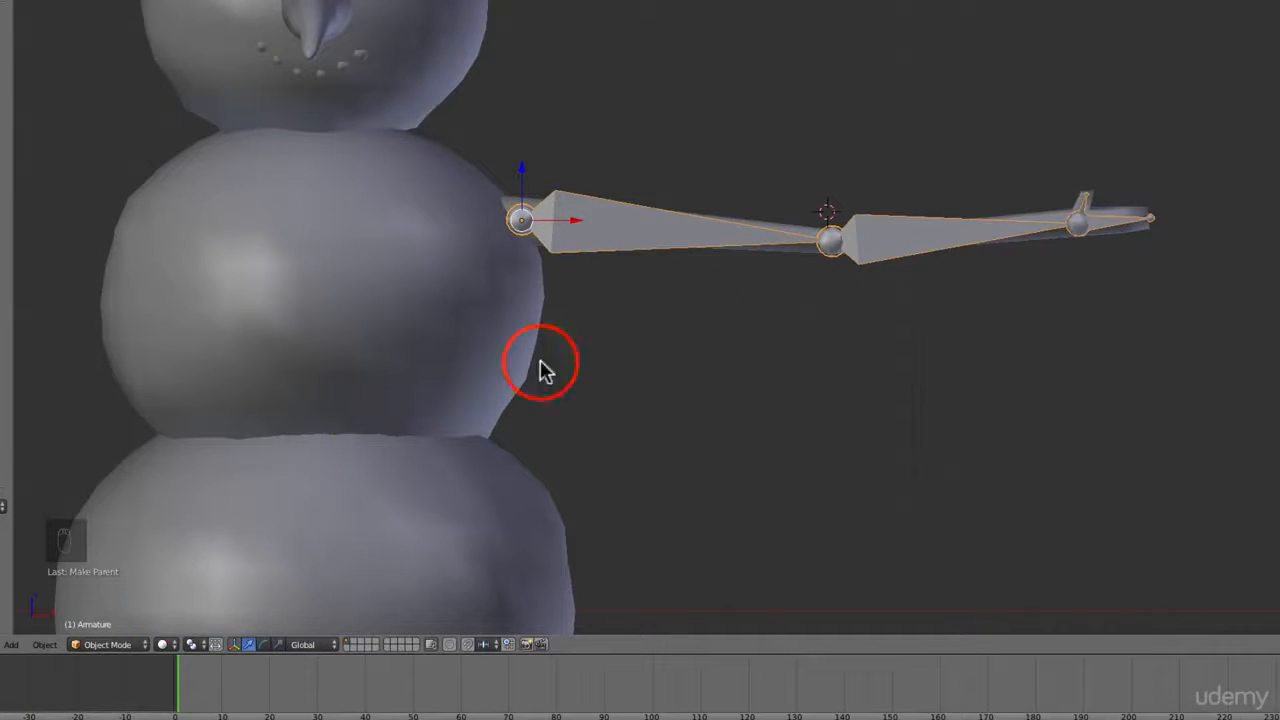
Select the arm's armature and switch it to Pose Mode.
scroll(965, 228, "up", 3)
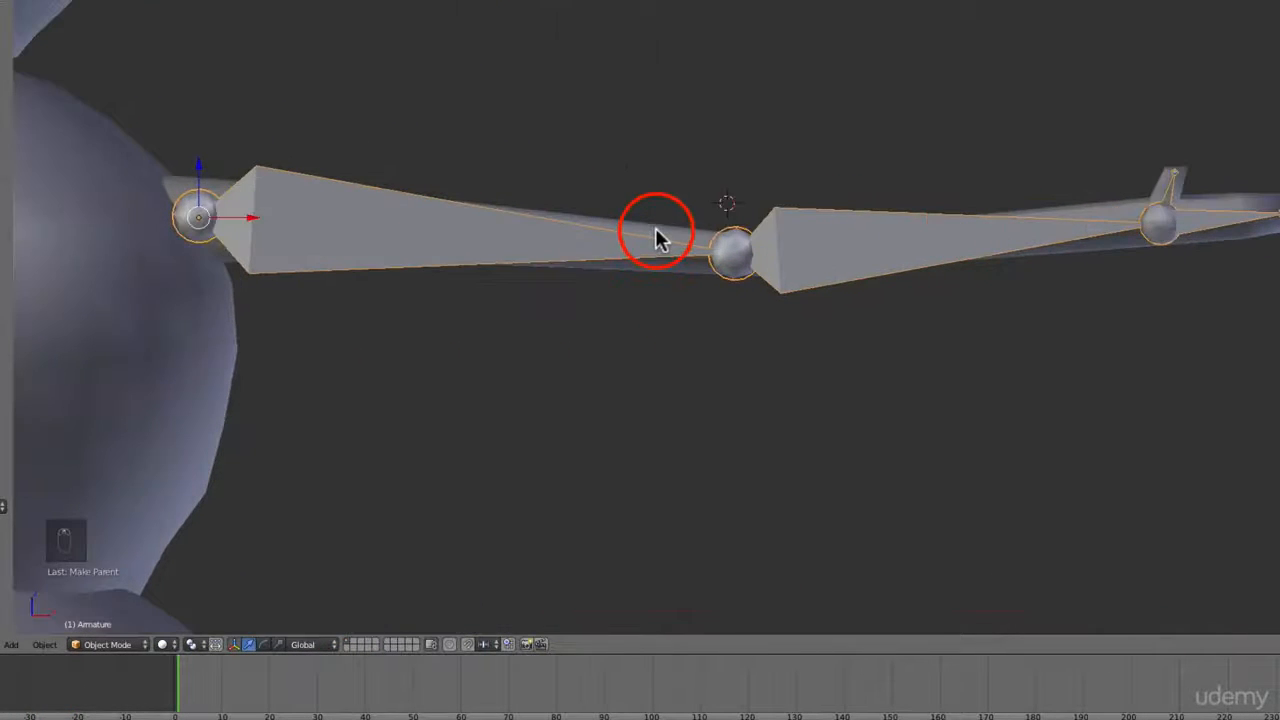
right_click(654, 238)
right_click(702, 248, "shift")
left_click(105, 645)
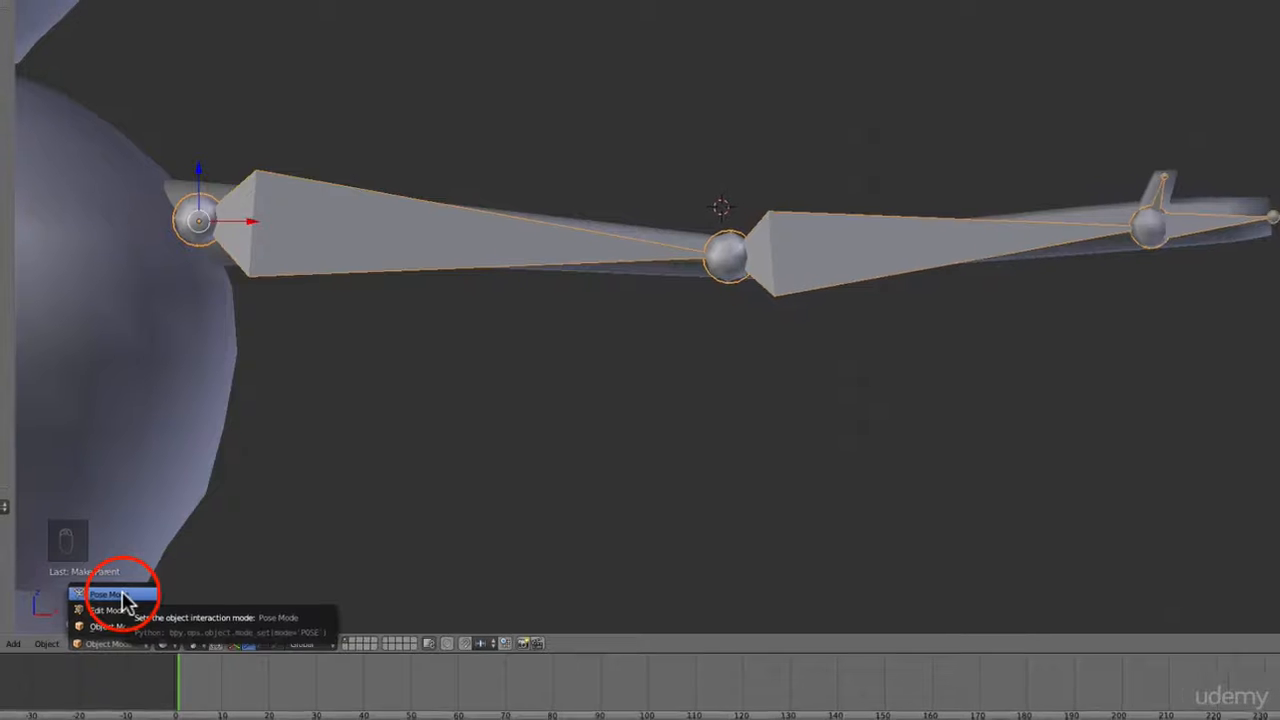
left_click(120, 597)
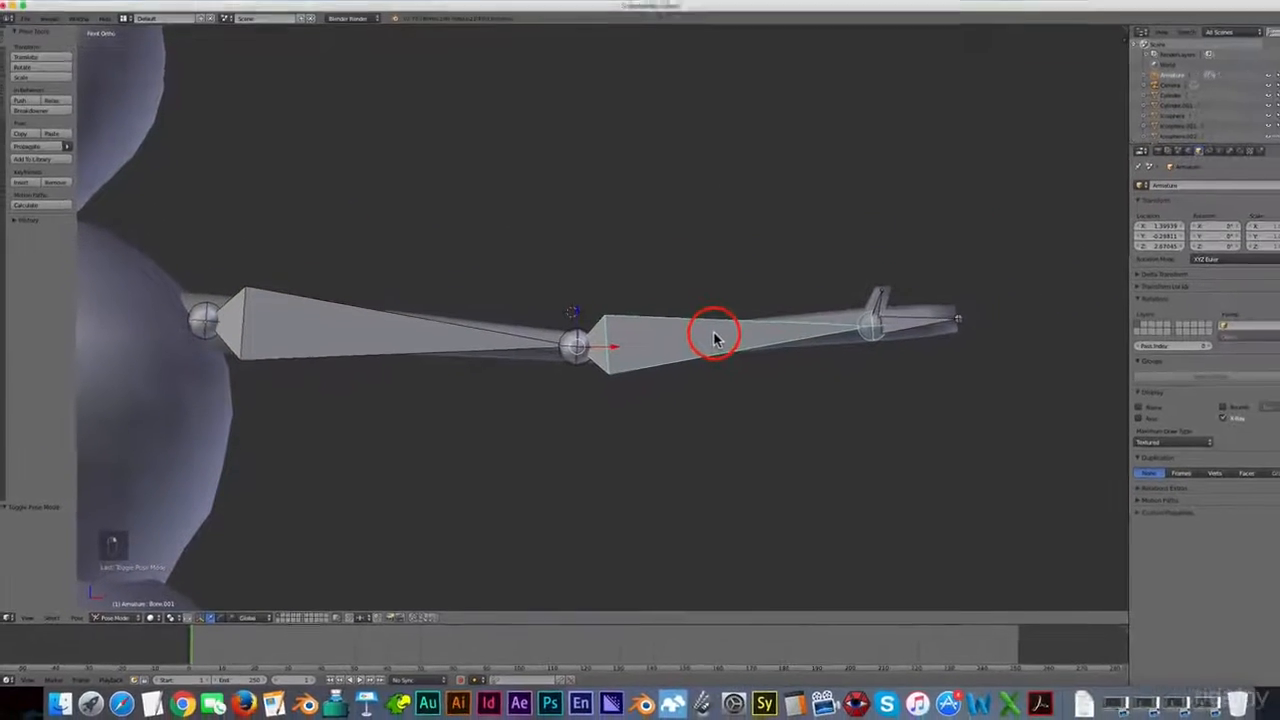
Test the elbow by rotating the forearm bone upright about 83°, undo it, and repeat the test rotation and undo once more.
key("r")
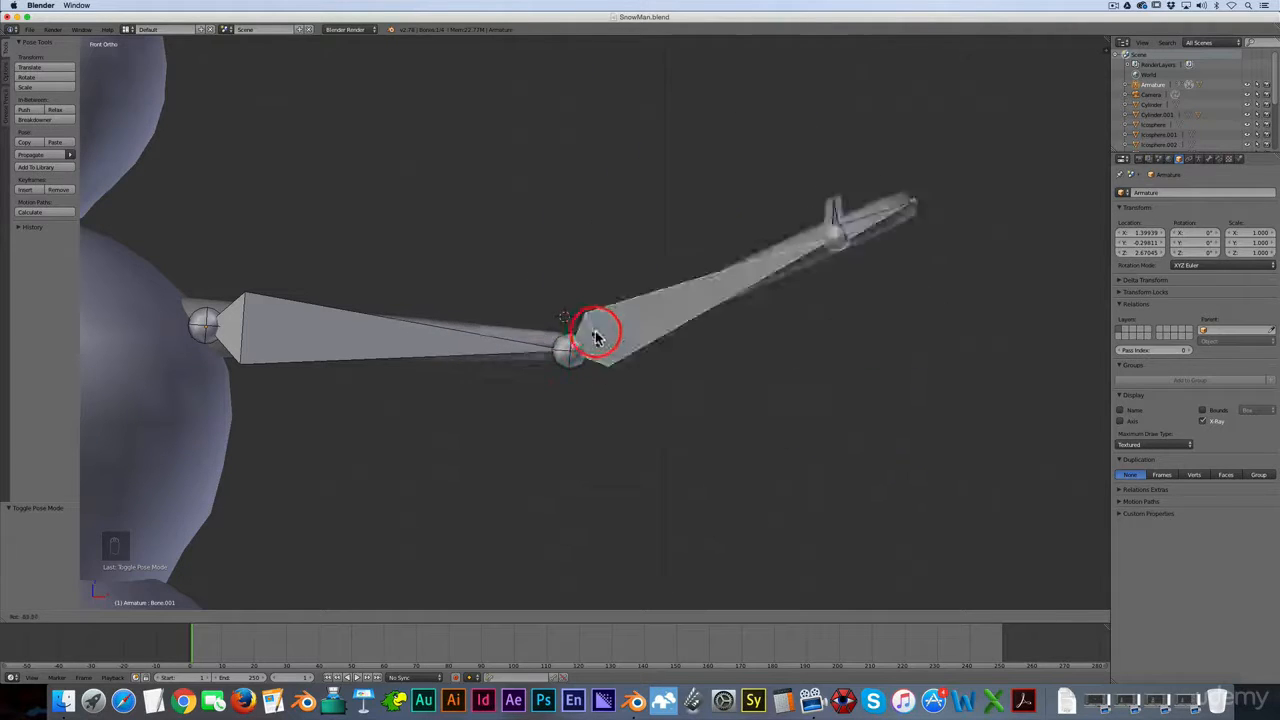
left_click(575, 312)
scroll(590, 355, "down", 3)
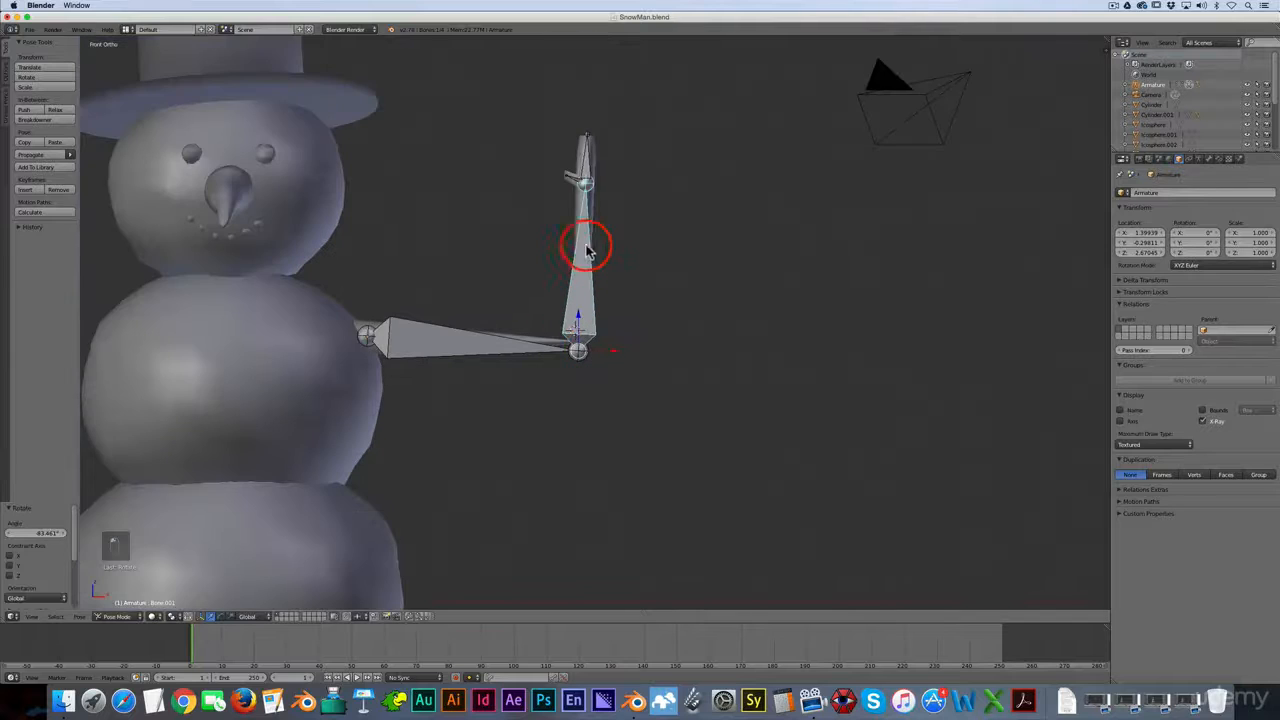
key("super+z")
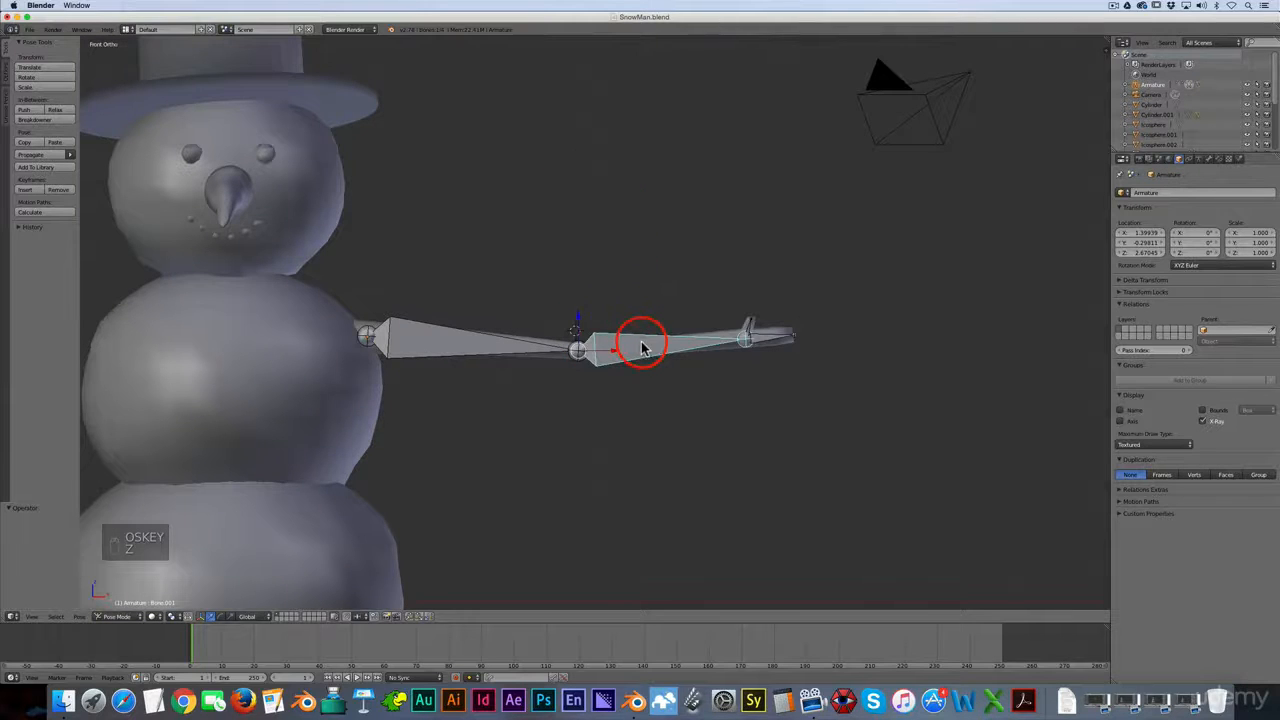
key("r")
left_click(545, 284)
key("super+z")
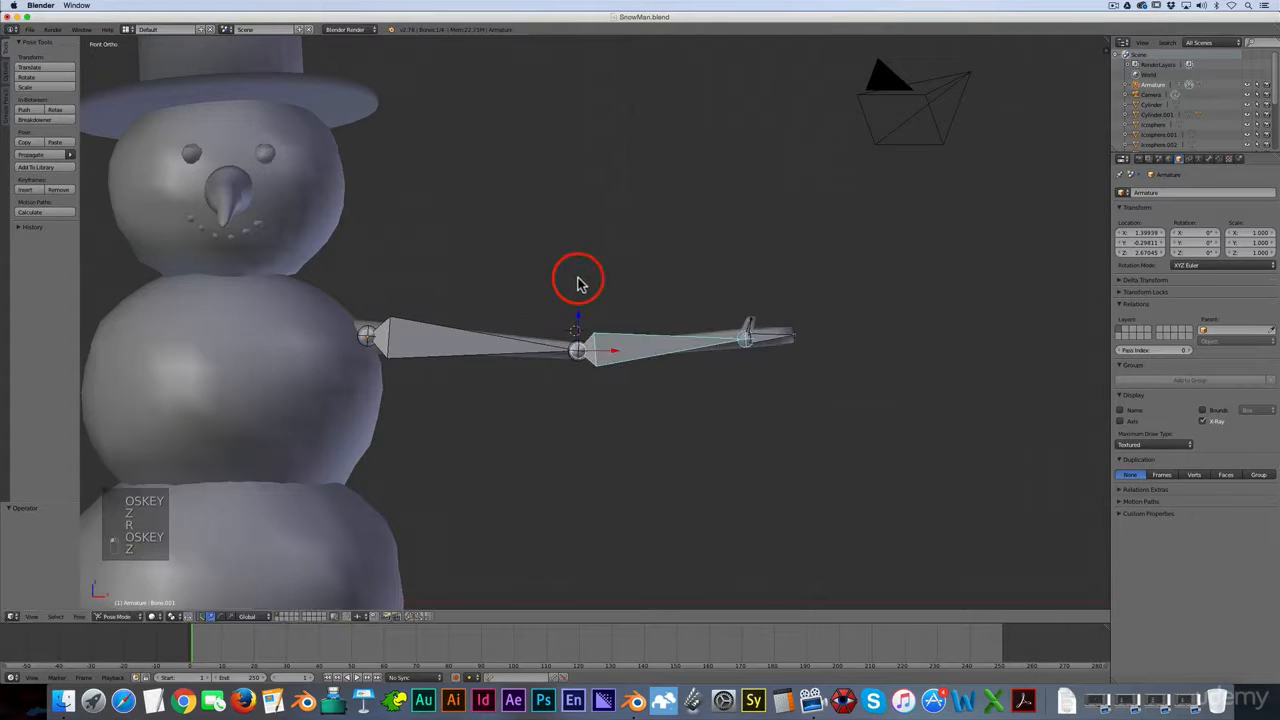
Deselect all bones and return the armature to Object Mode.
key("a")
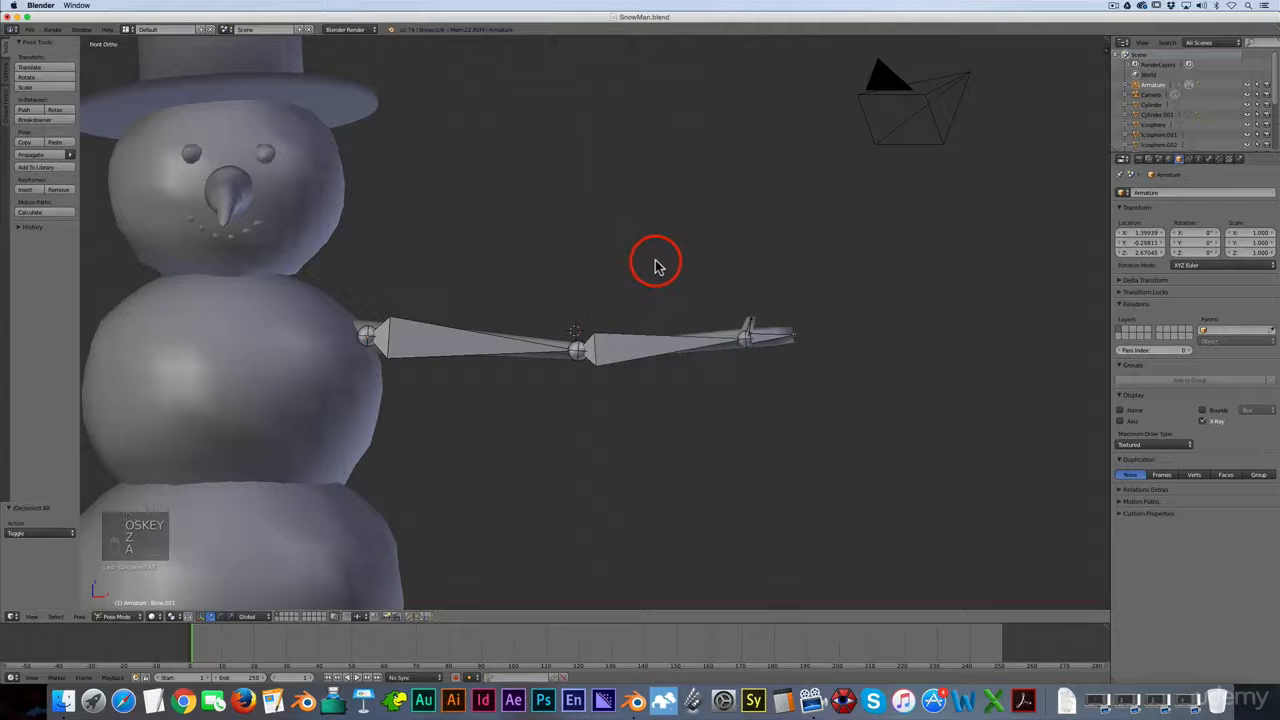
scroll(656, 268, "down", 5)
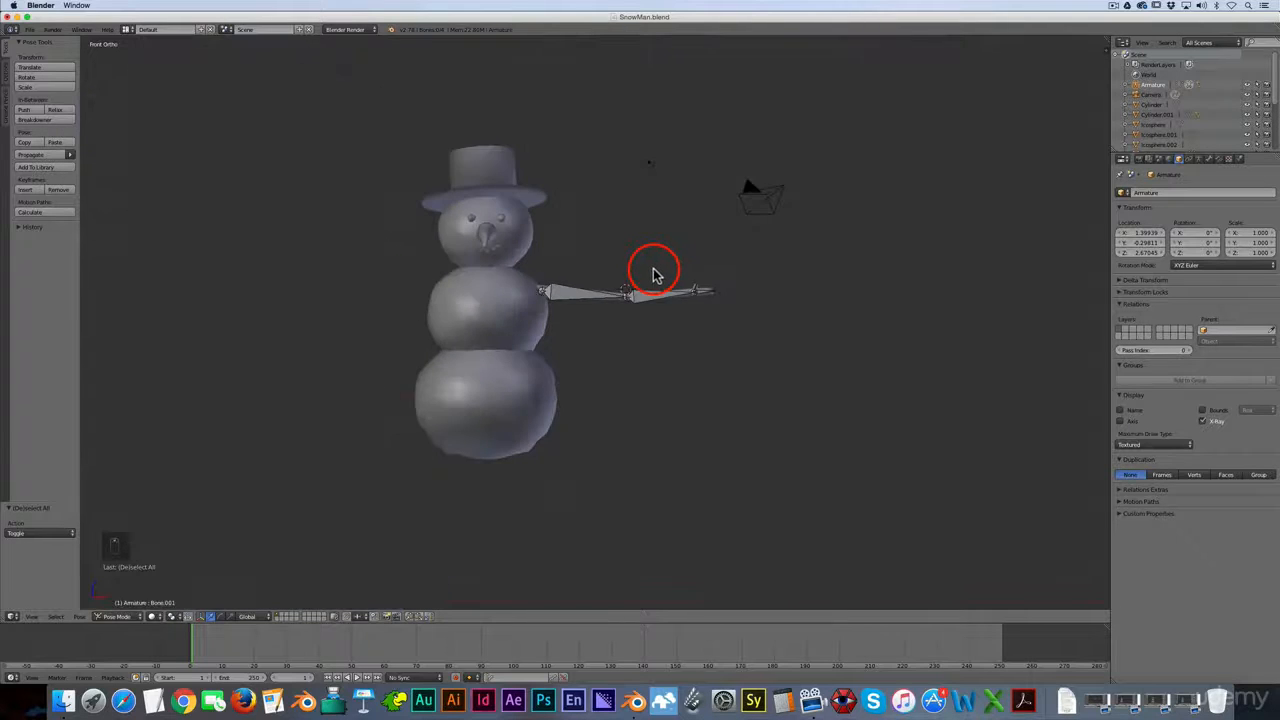
scroll(654, 271, "up", 3)
left_click(110, 612)
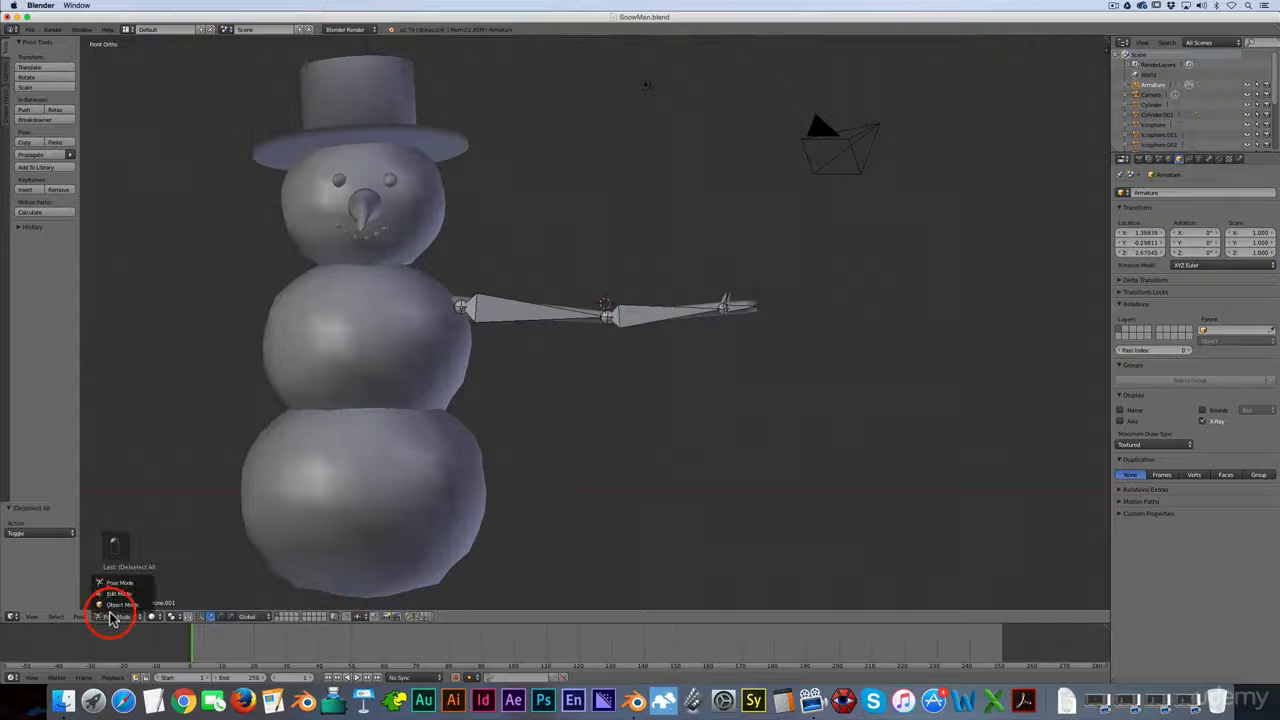
left_click(115, 598)
scroll(683, 275, "up", 3)
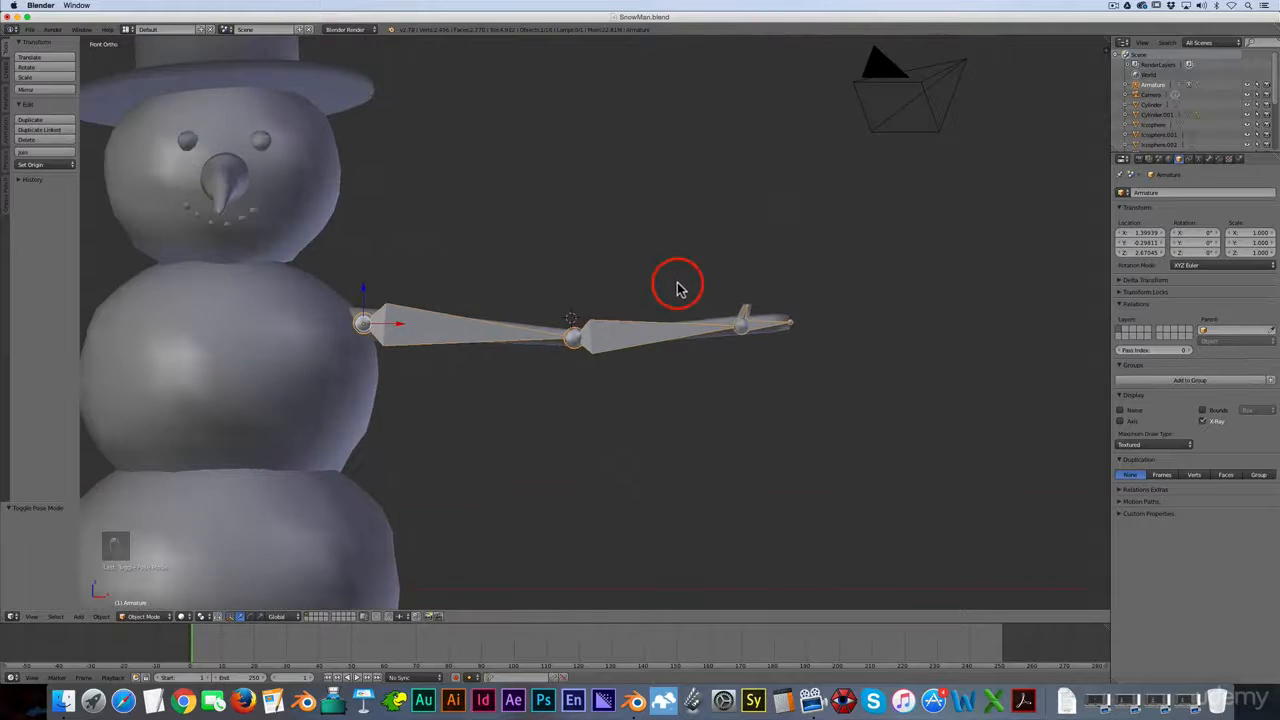
scroll(690, 290, "up", 1)
scroll(694, 294, "down", 4)
scroll(660, 297, "up", 2)
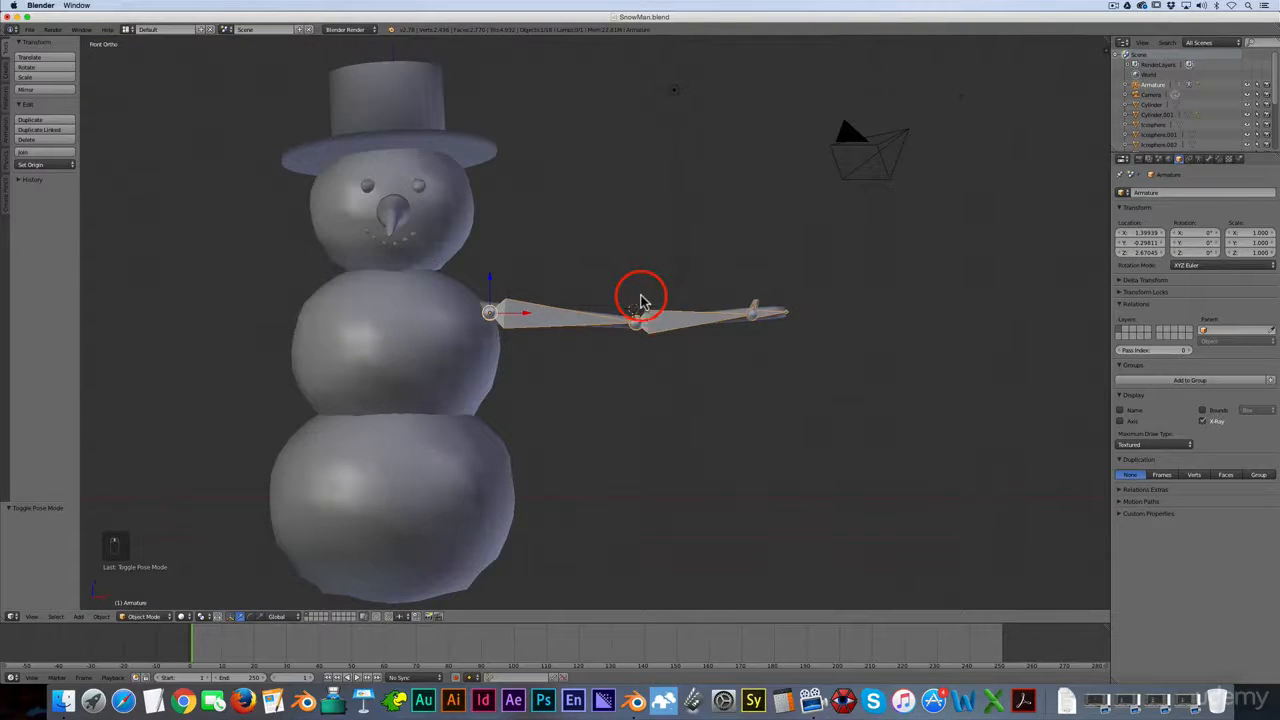
scroll(660, 318, "up", 1)
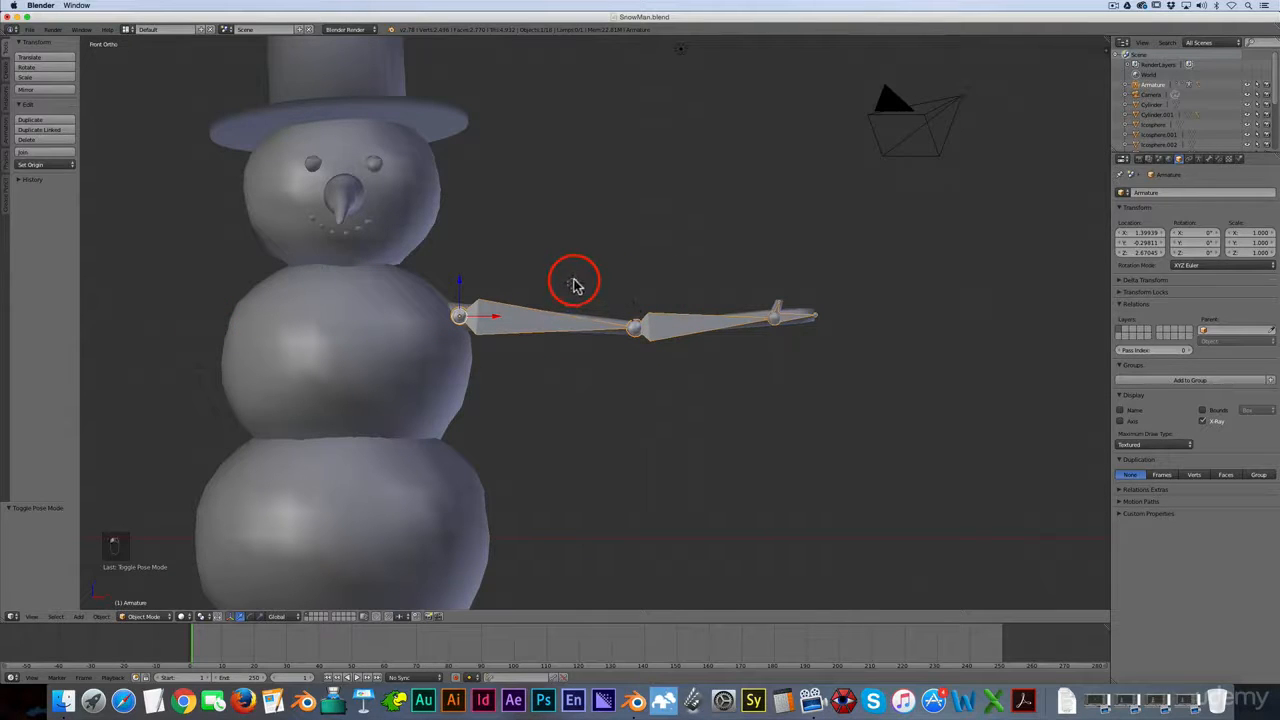
key("a")
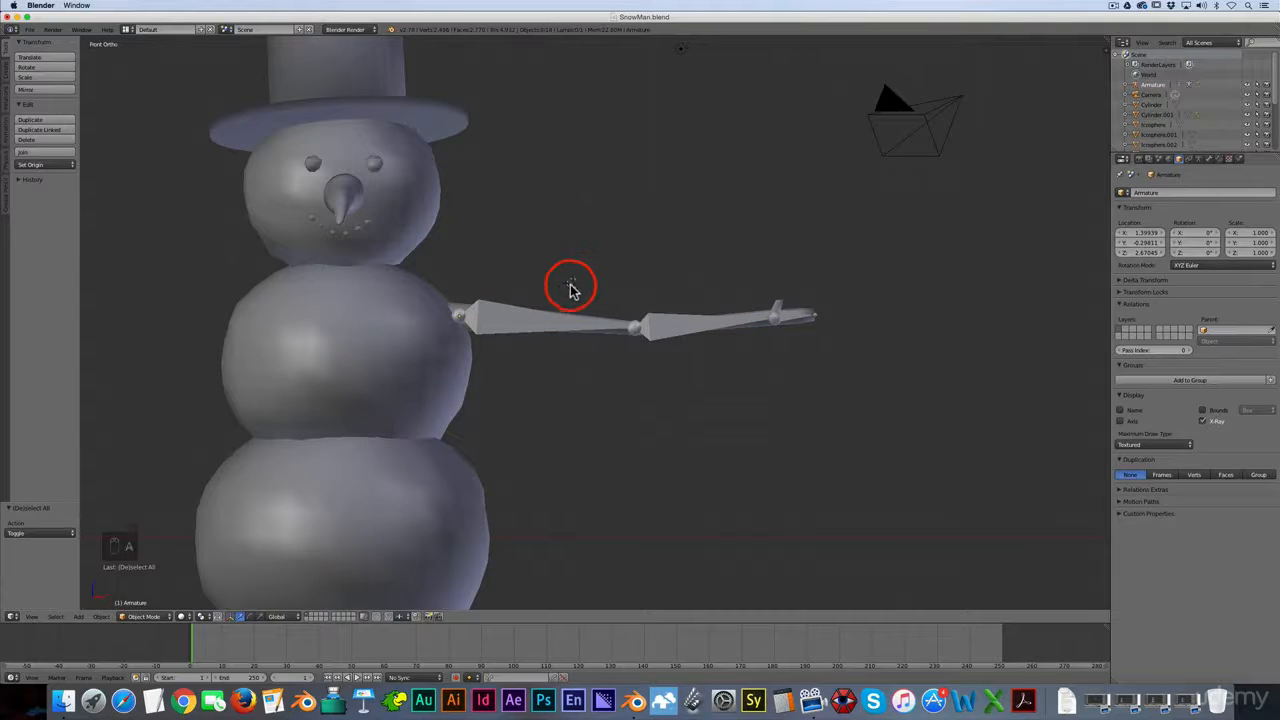
key("b")
left_click_drag(570, 285, 730, 368)
scroll(449, 297, "up", 2)
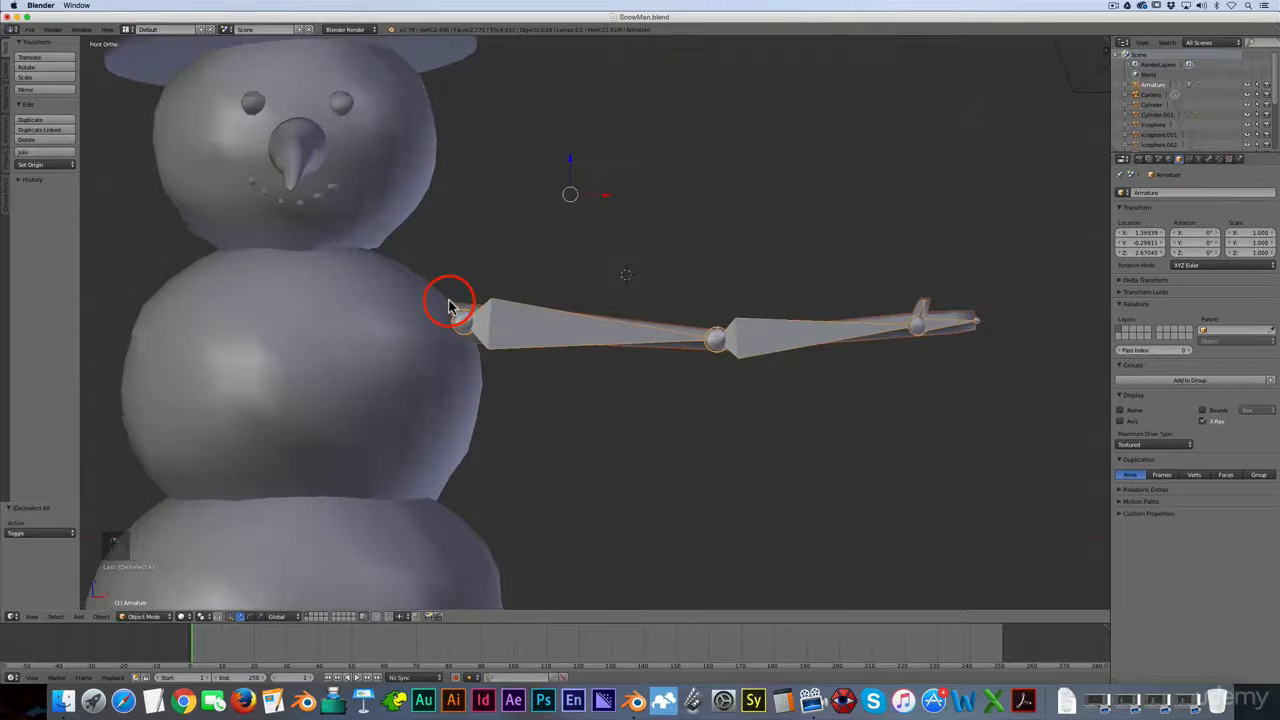
scroll(449, 297, "down", 3)
key("a")
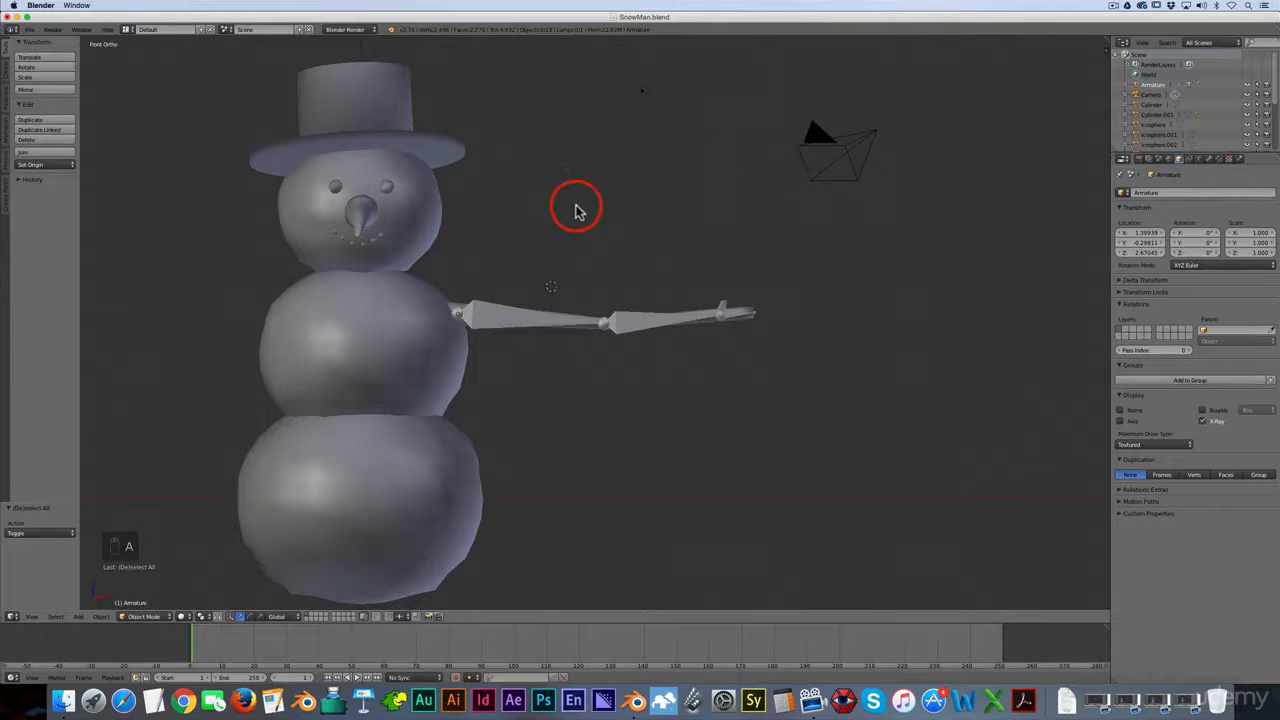
Box-select the arm mesh together with its armature near the shoulder.
scroll(440, 270, "up", 5)
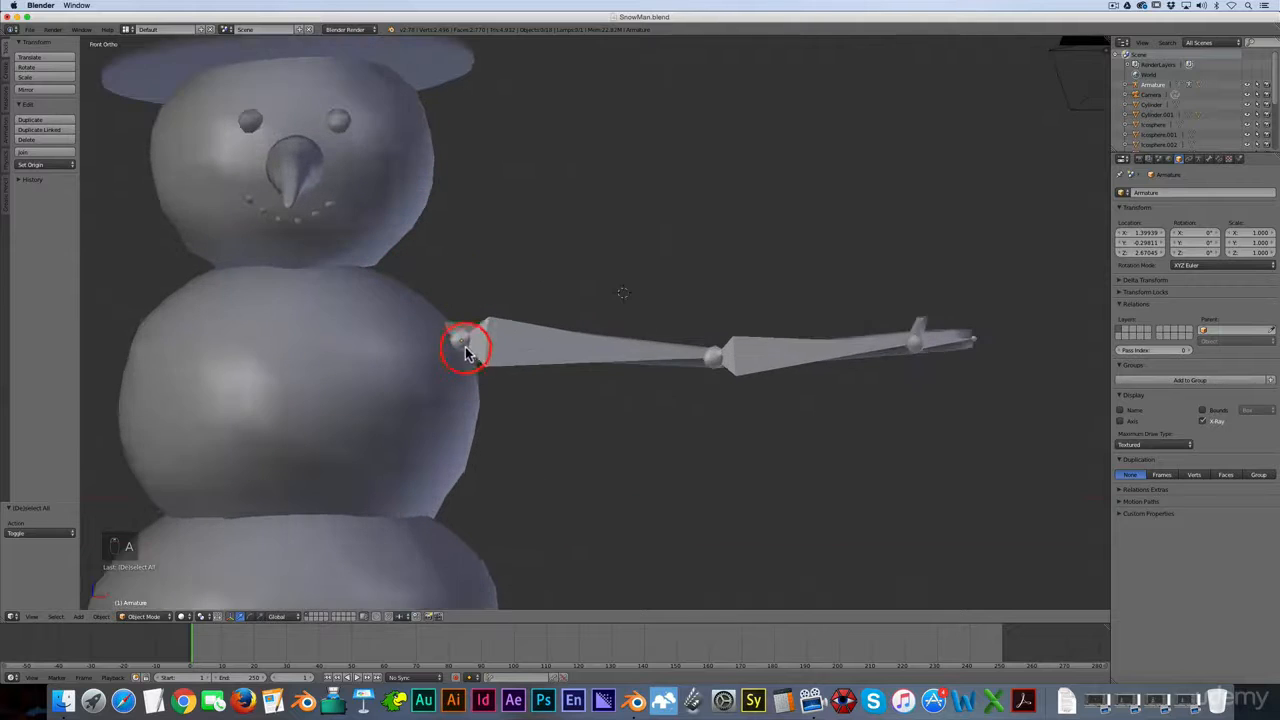
key("b")
left_click_drag(518, 285, 576, 341)
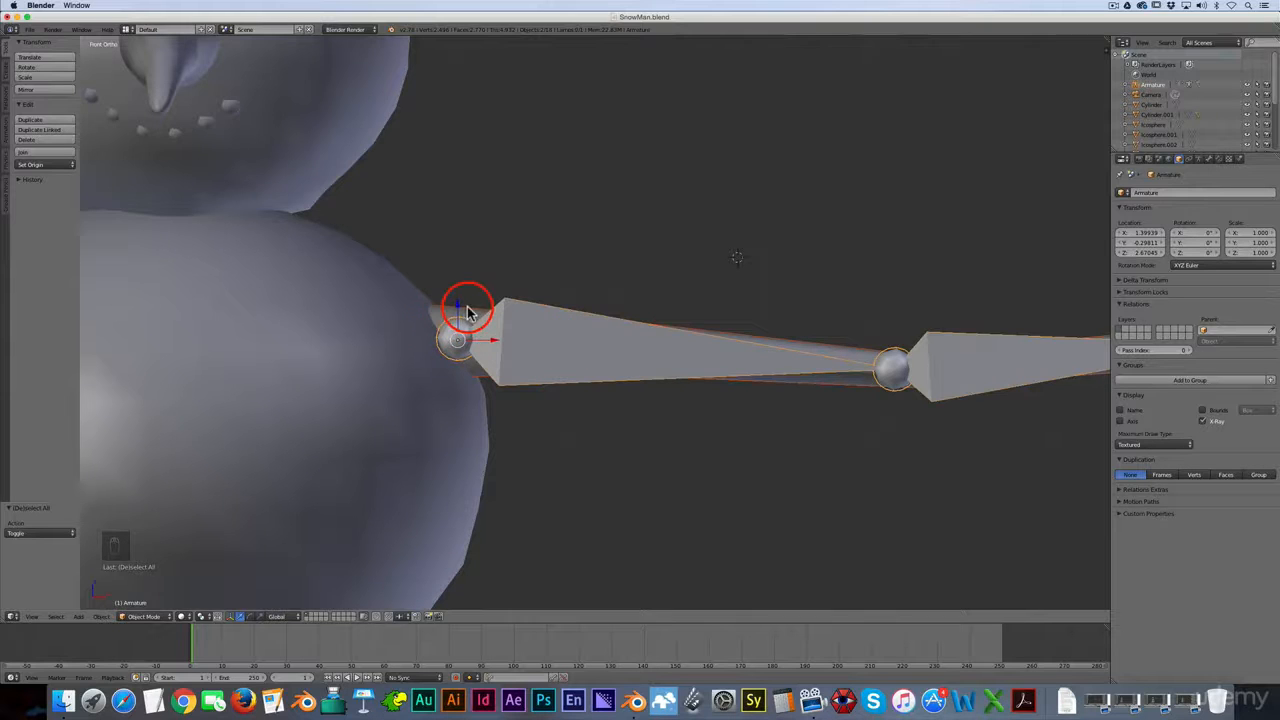
Reset the 3D cursor to the scene's centre and set the pivot point to 3D Cursor.
scroll(455, 318, "down", 8)
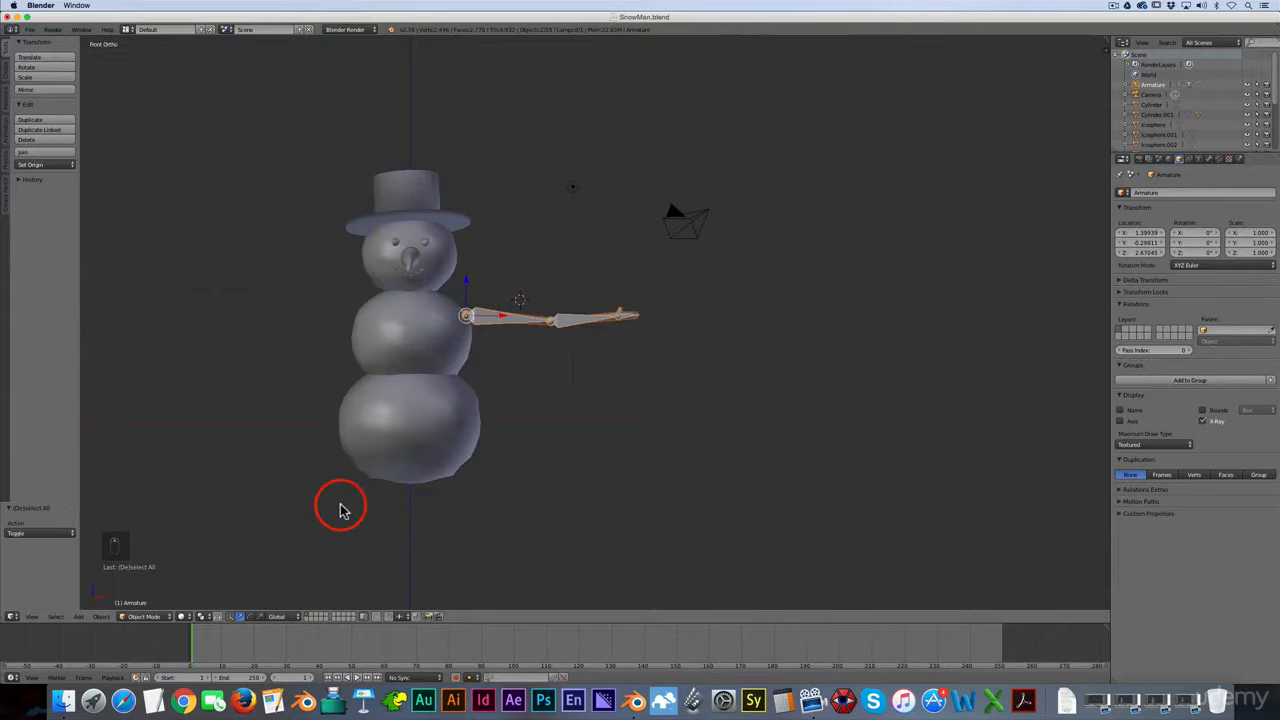
scroll(330, 429, "up", 4)
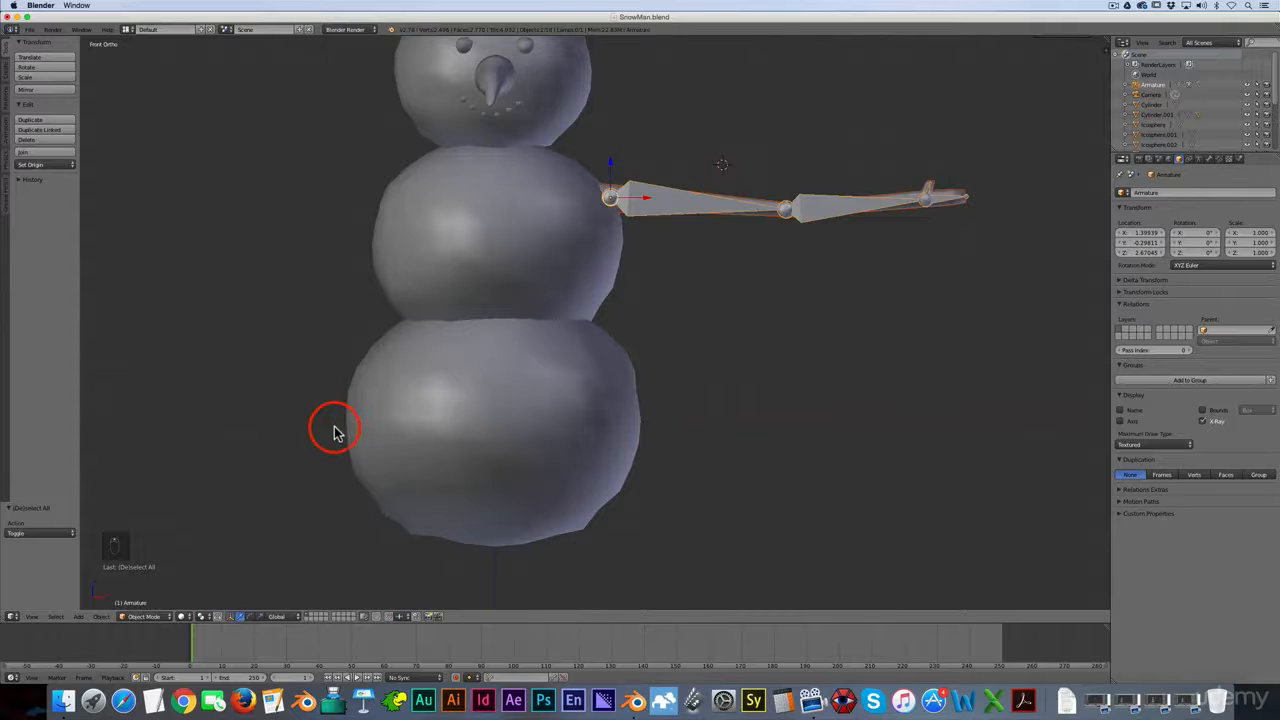
key("shift+c")
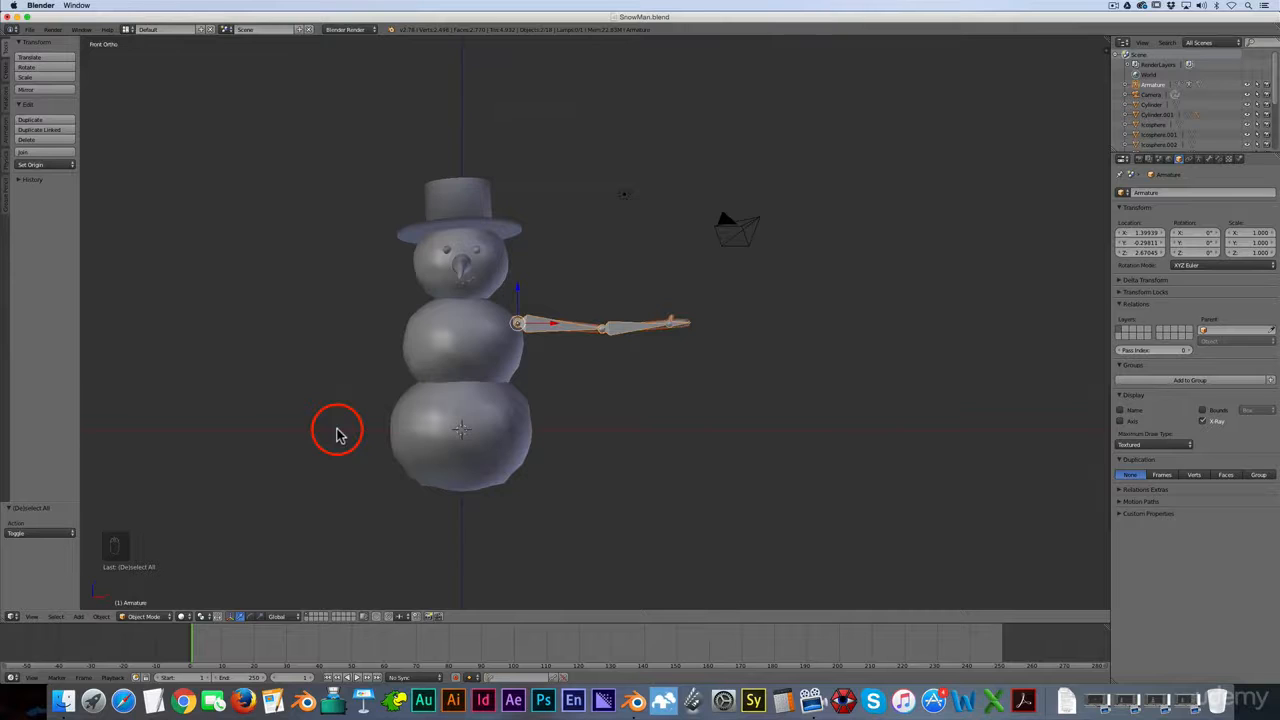
left_click(201, 616)
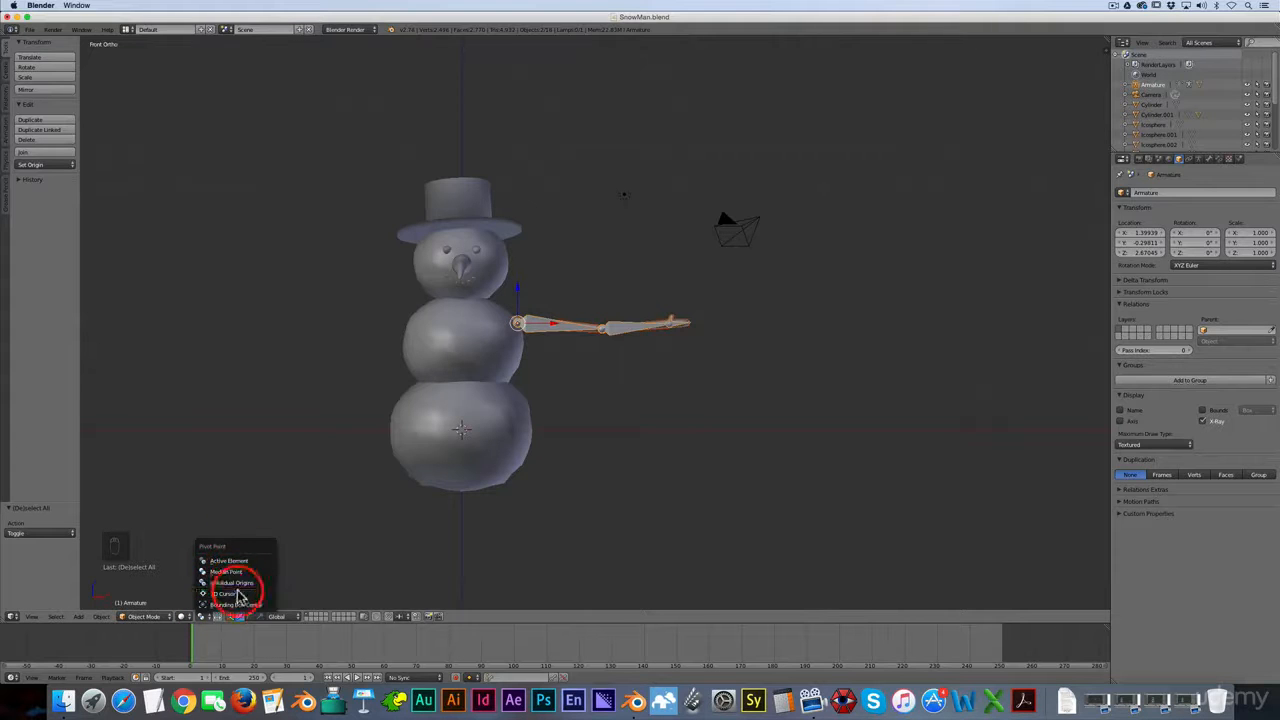
left_click(232, 593)
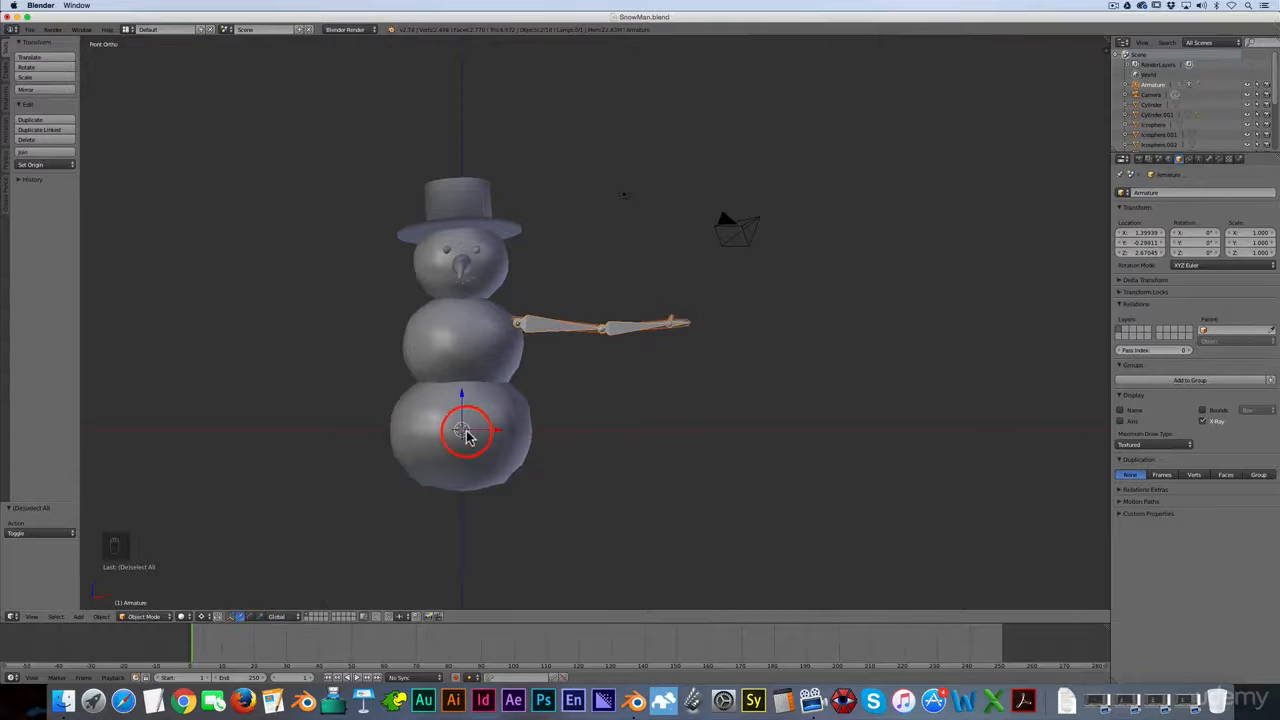
scroll(465, 432, "up", 6)
scroll(462, 432, "down", 2)
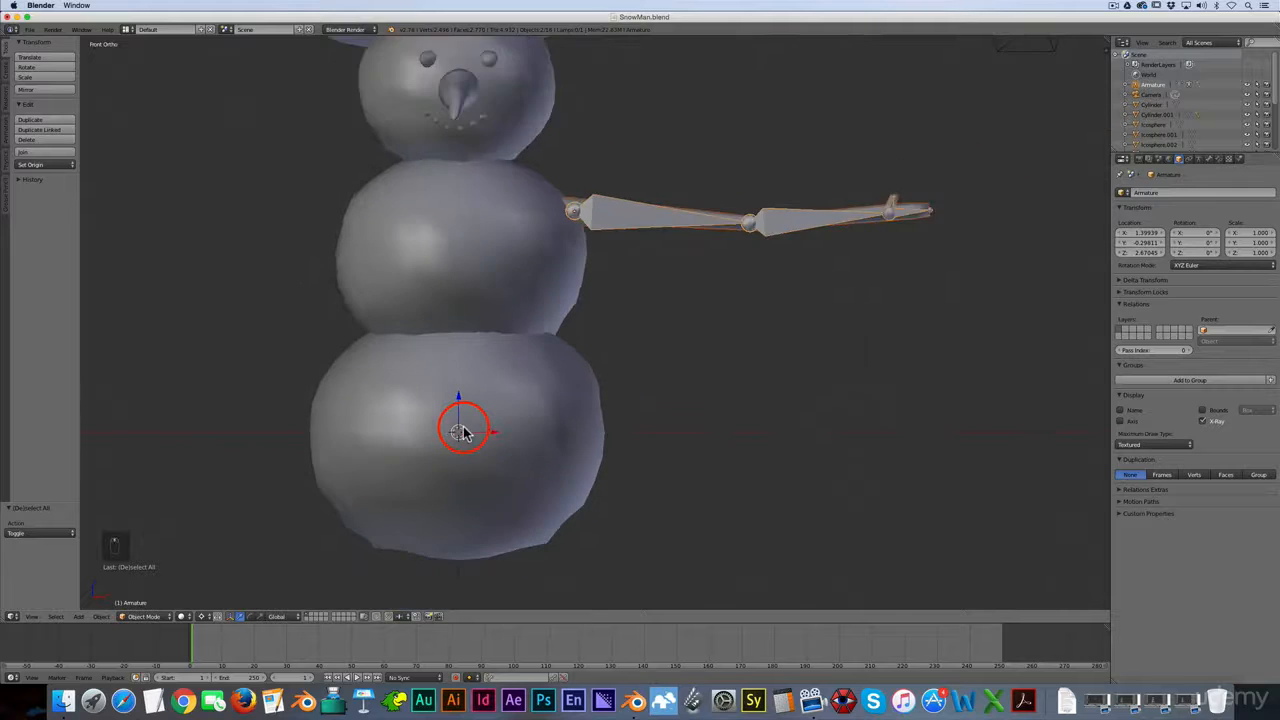
scroll(462, 432, "down", 4)
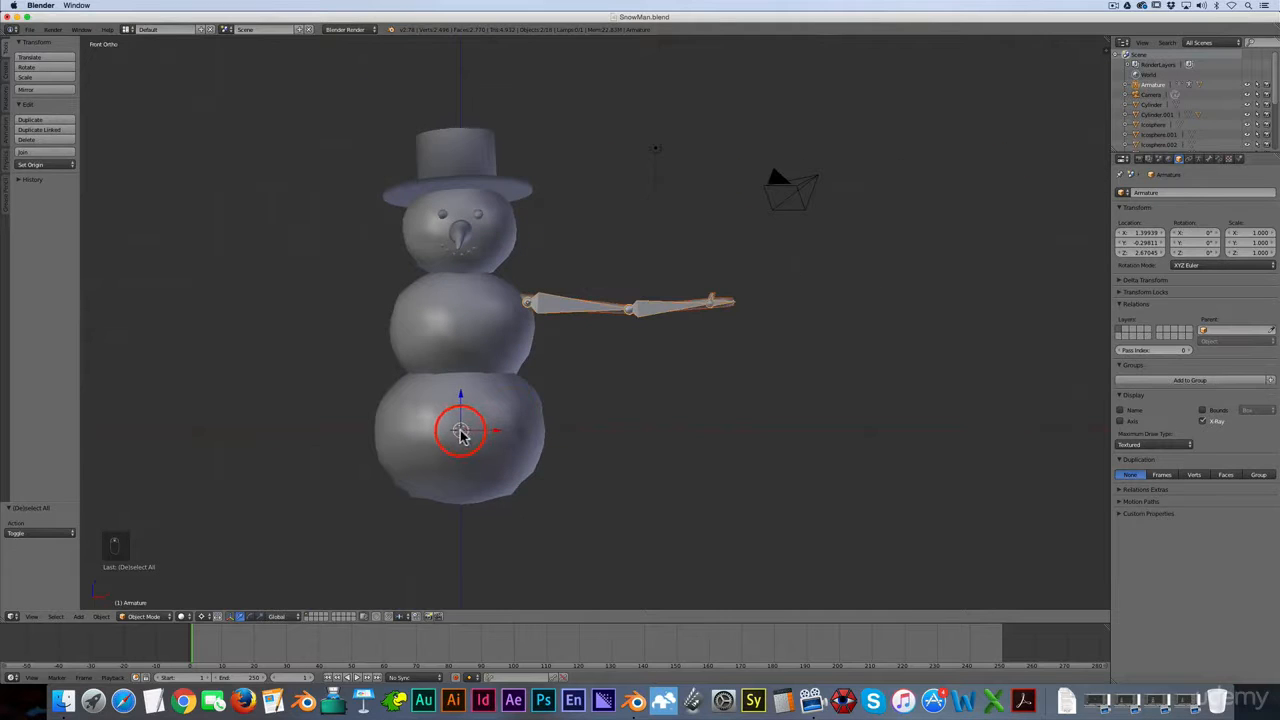
Duplicate the arm mesh and its armature, leaving the copies in their original position.
key("shift+d")
right_click(614, 385)
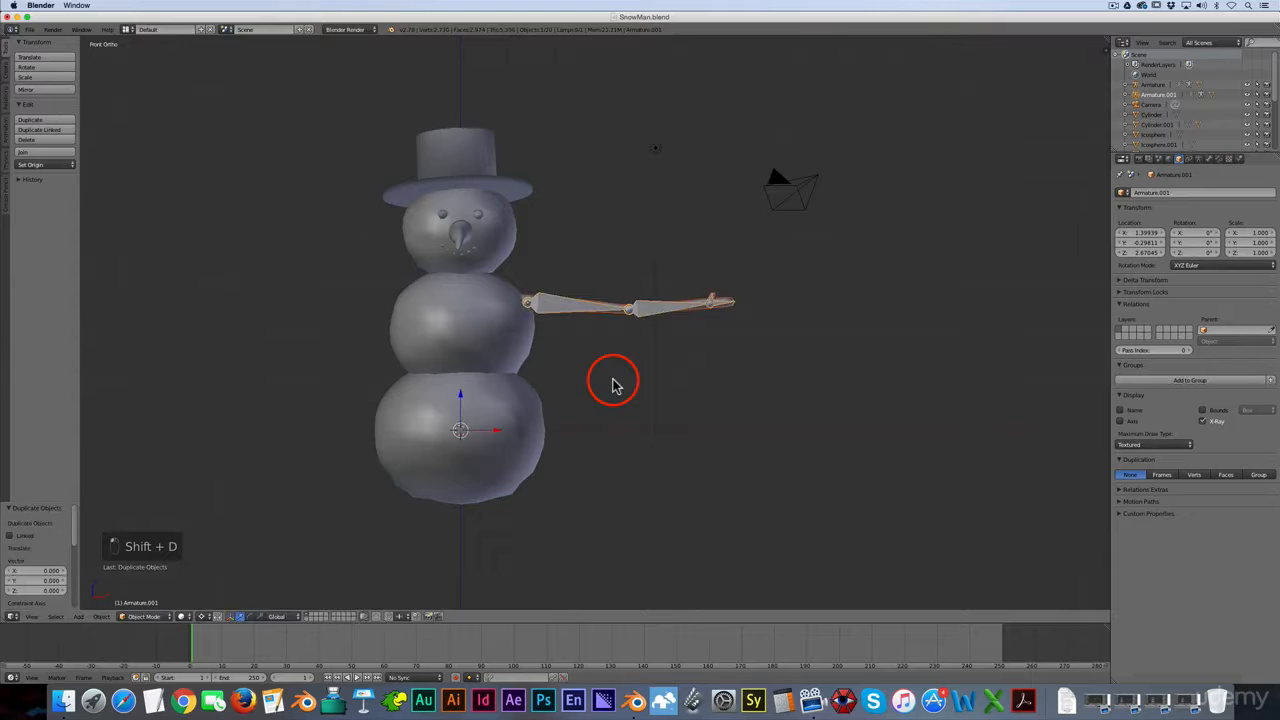
Try scaling the duplicated arm and armature by -1 along the X axis, and undo the scaling.
key("s")
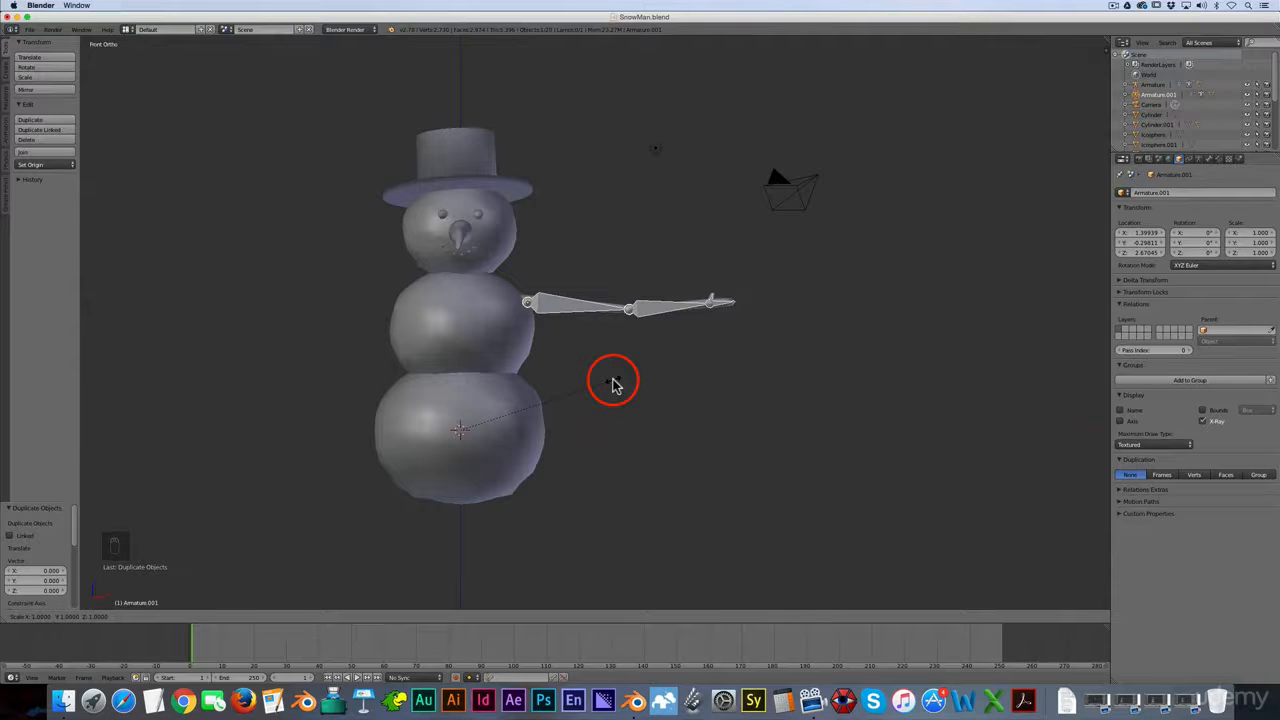
key("x")
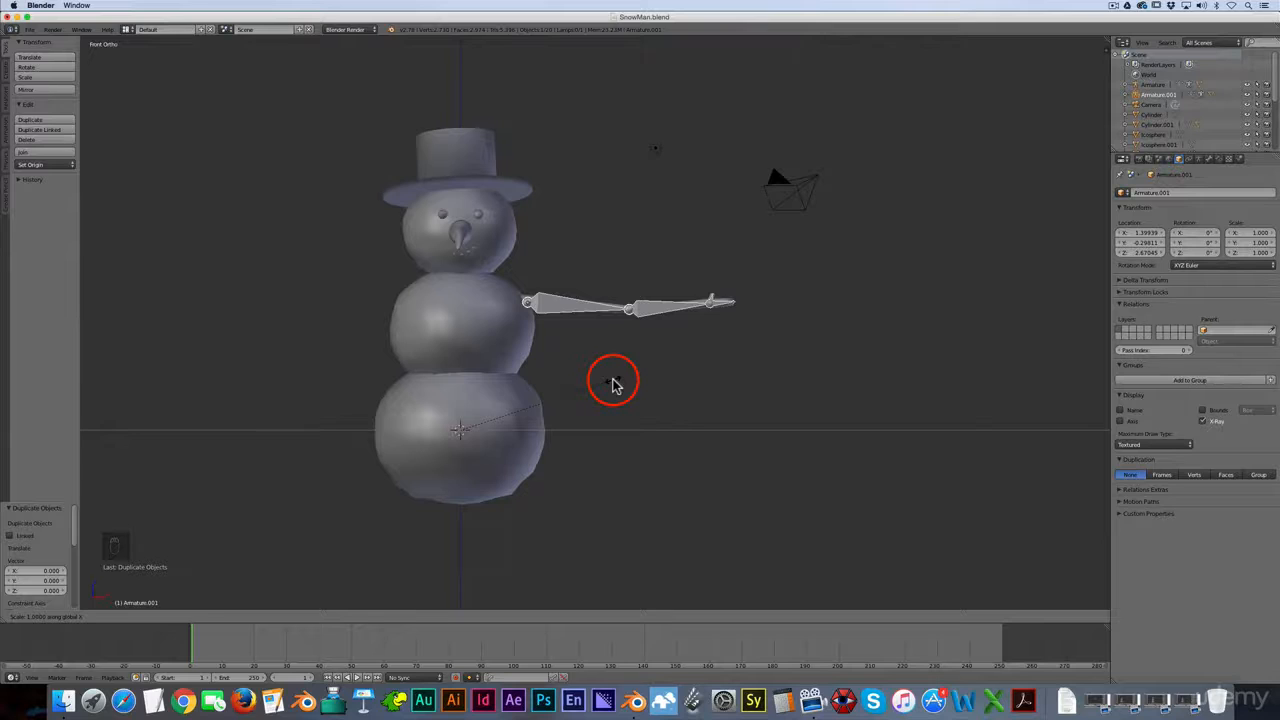
type("-1")
key("Return")
key("super+z")
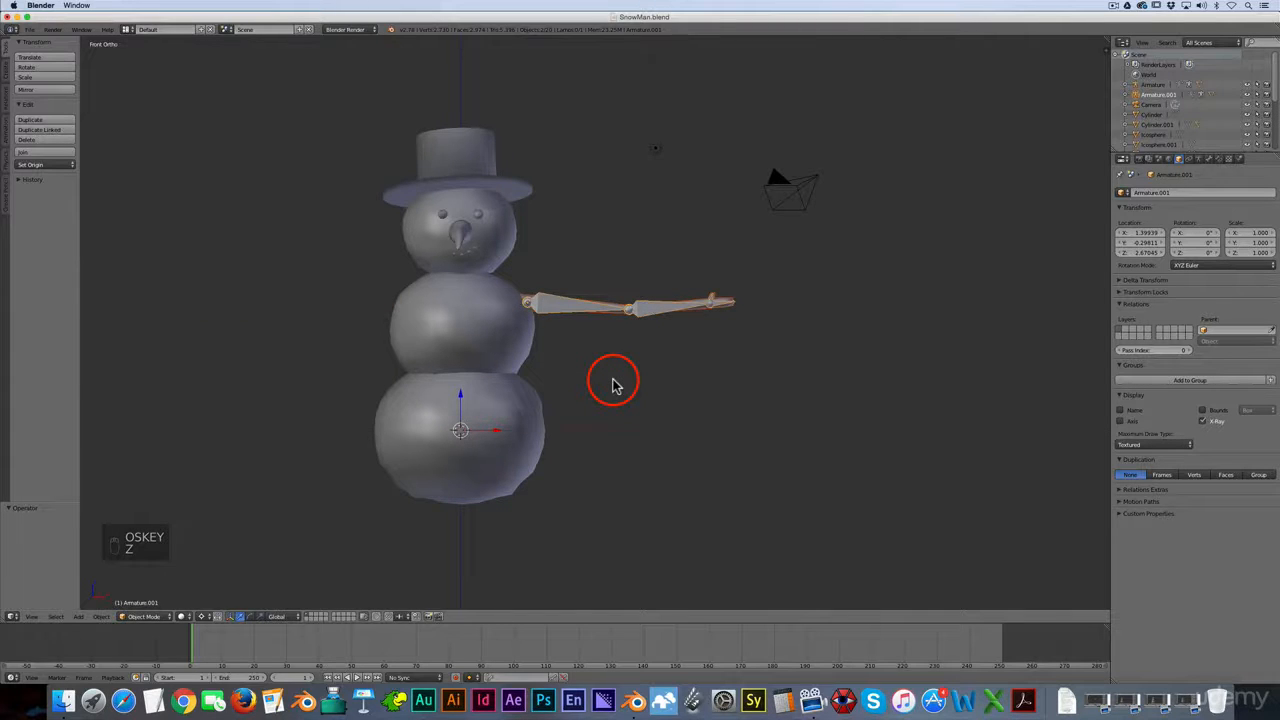
Mirror the duplicated arm and armature to the snowman's other side by scaling them -1 along X about the 3D cursor.
key("s")
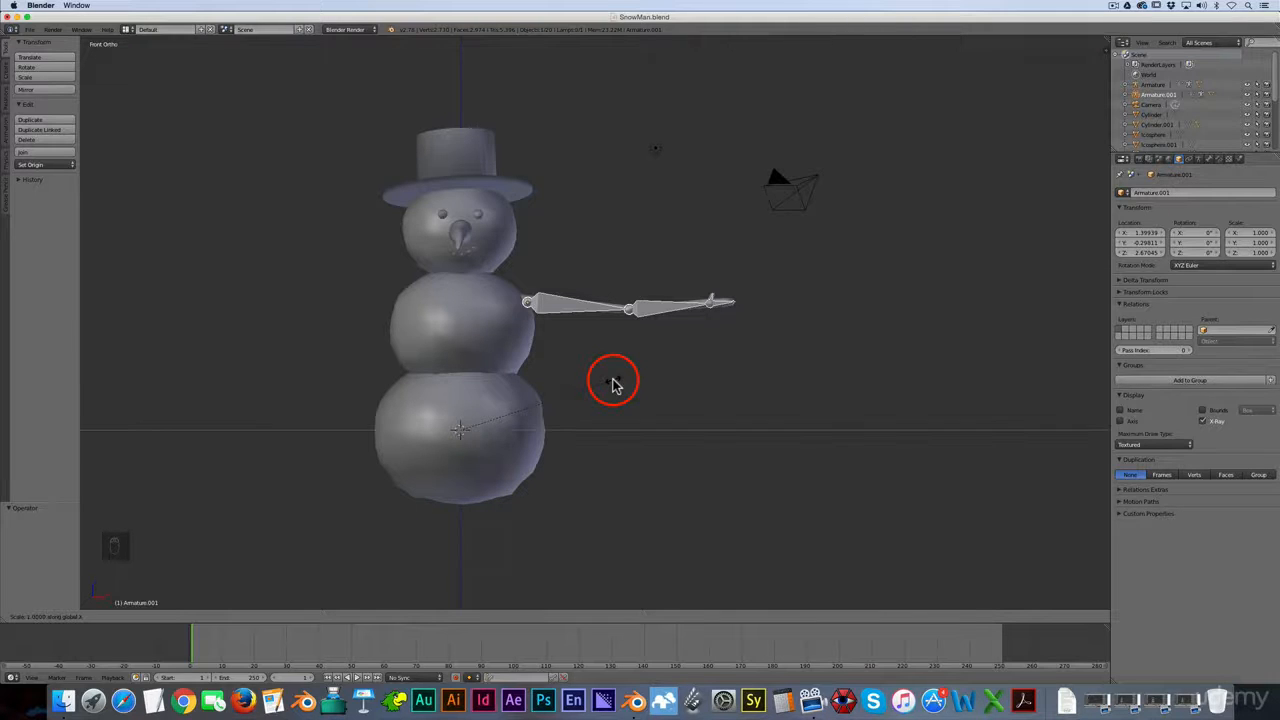
type("-1")
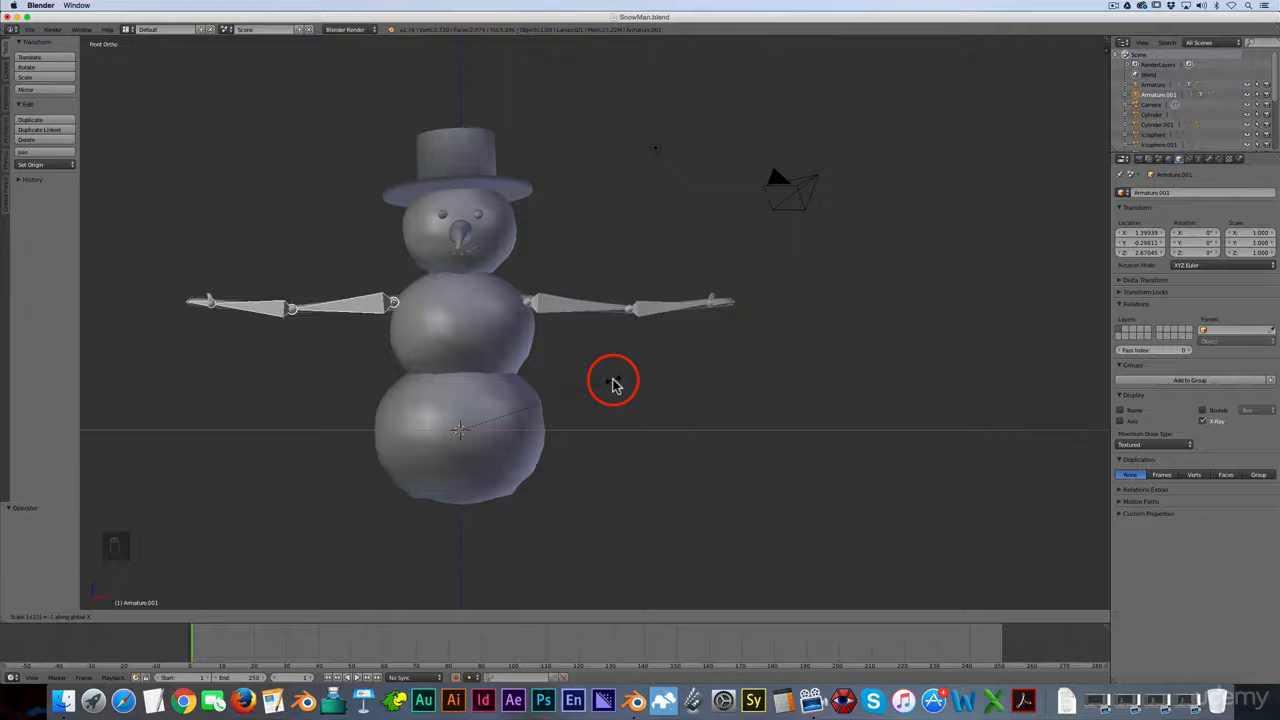
key("Return")
Select only the mirrored armature and set the pivot point to Median Point.
key("a")
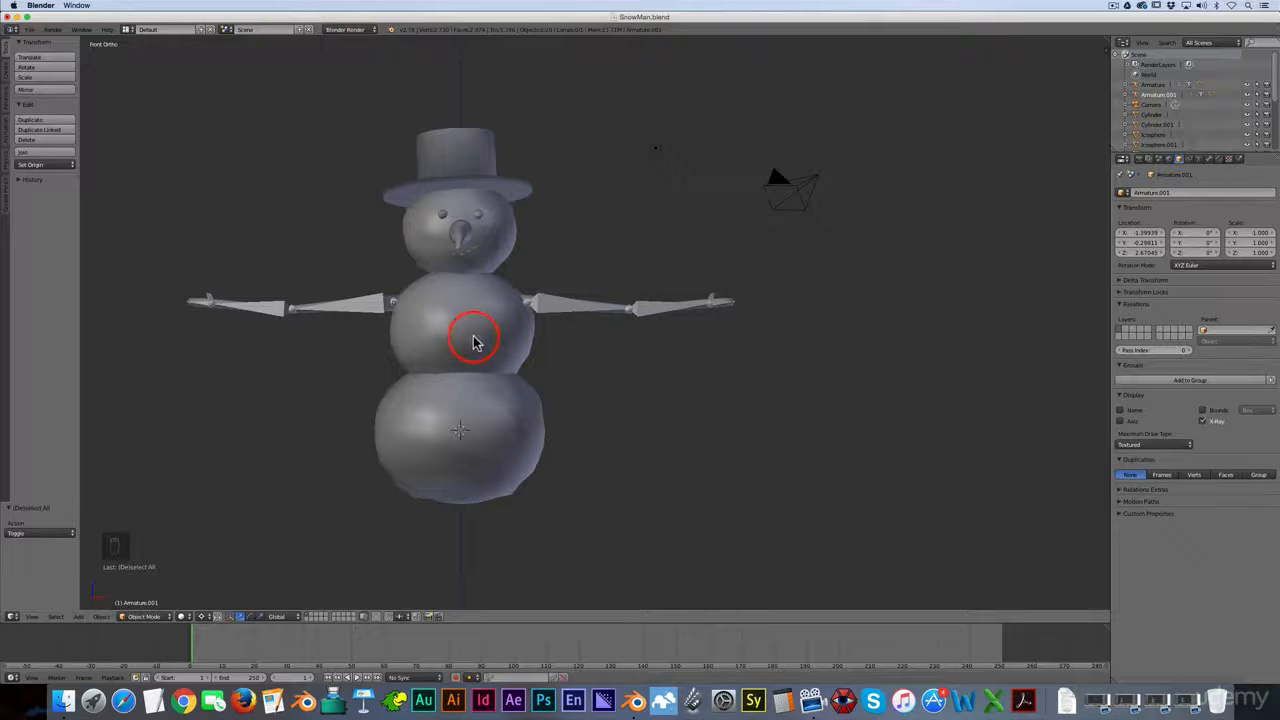
right_click(366, 306)
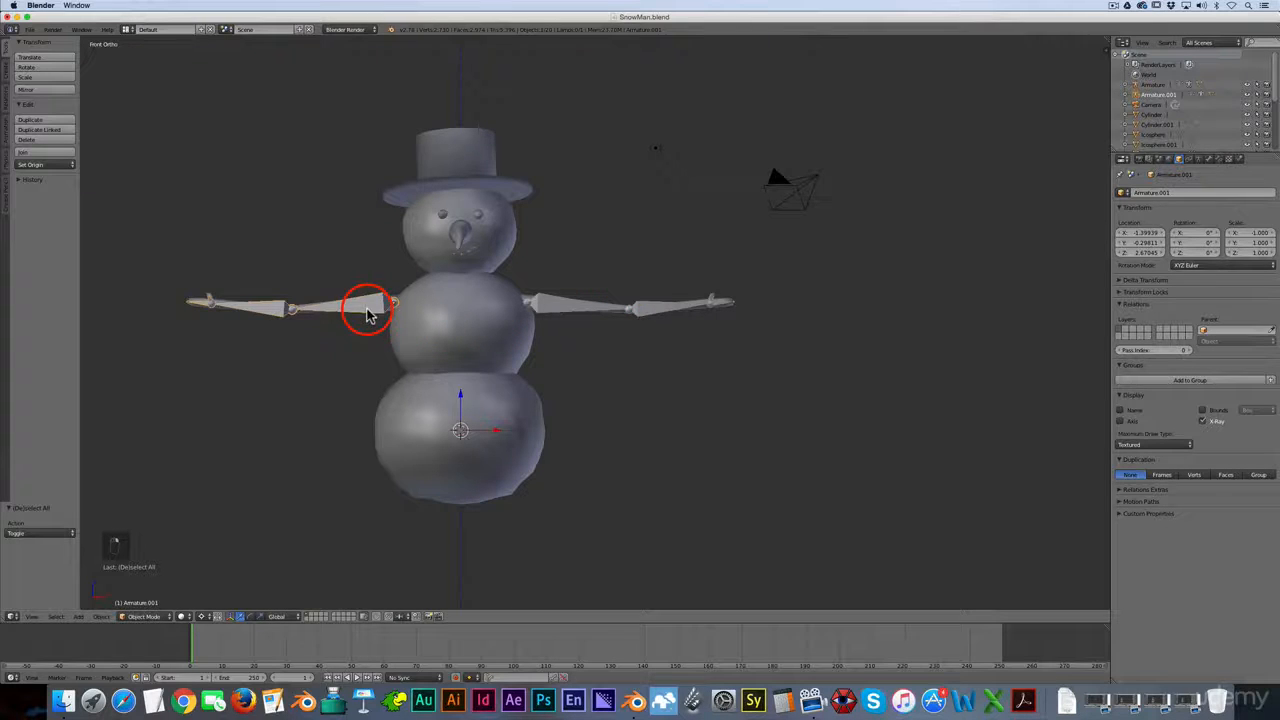
left_click(203, 617)
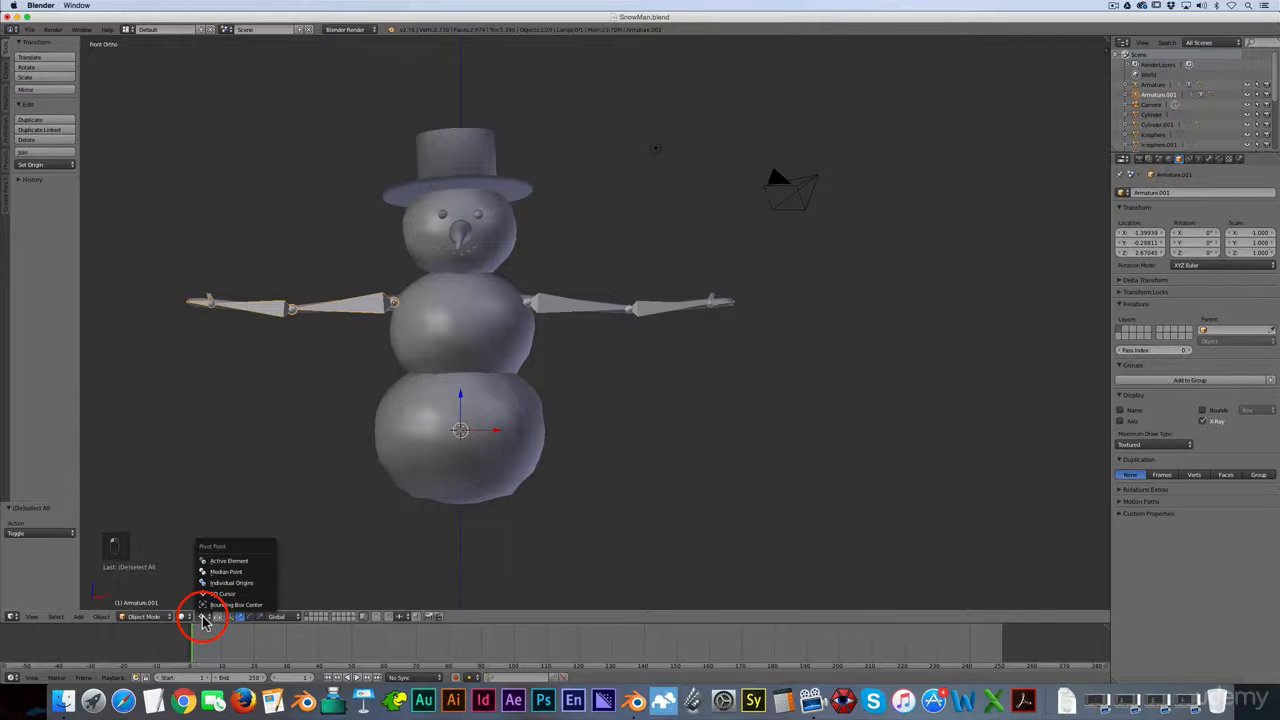
left_click(231, 574)
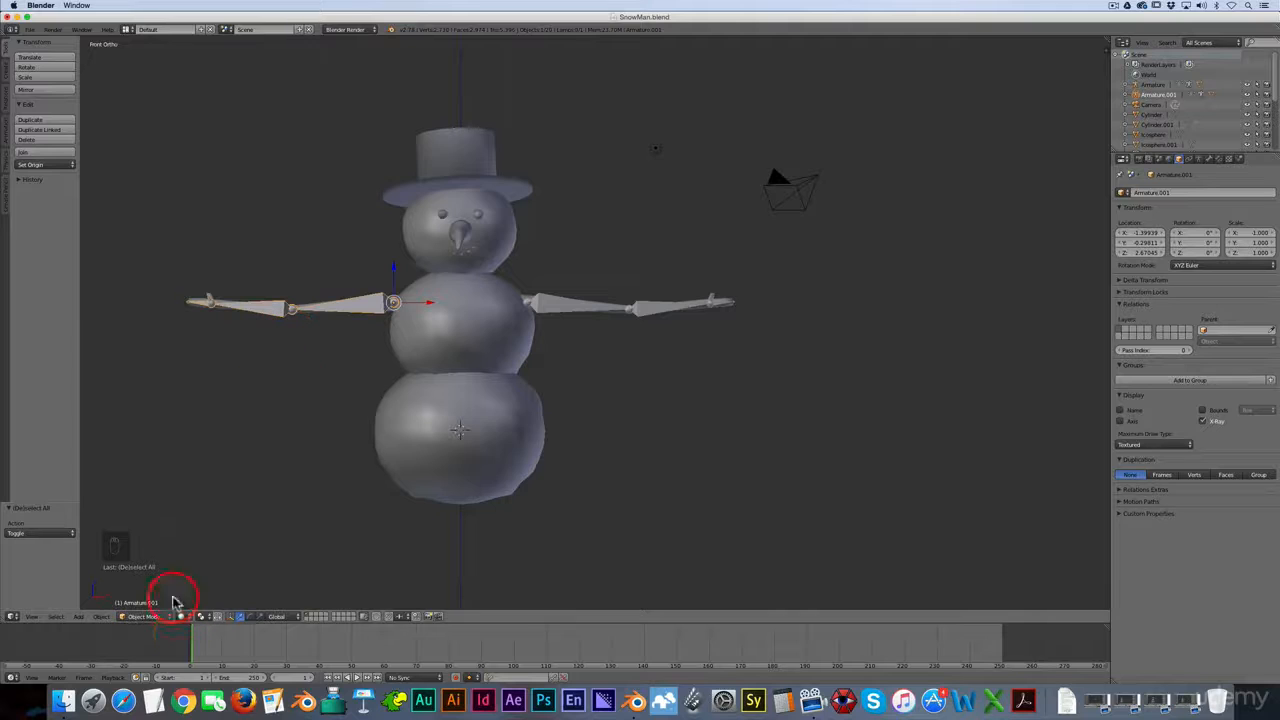
Switch the mirrored armature to Pose Mode and select its forearm bone.
left_click(165, 616)
left_click(144, 582)
right_click(251, 303)
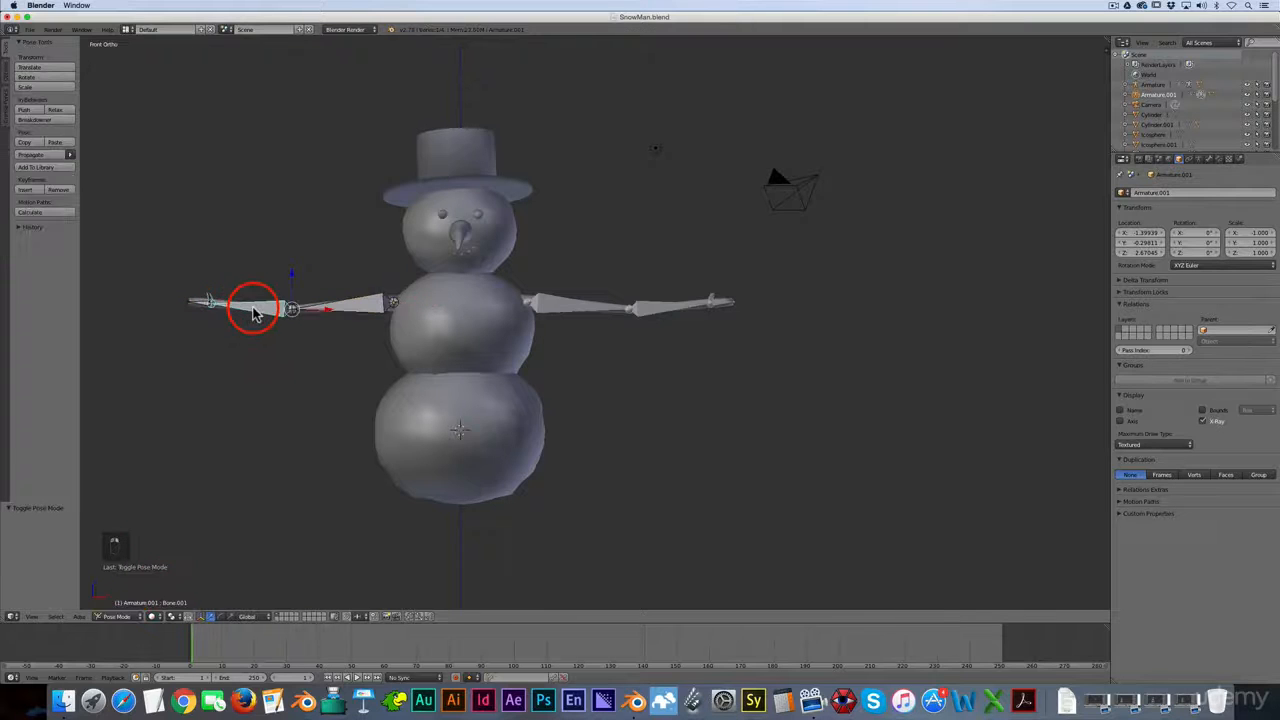
Test the mirrored arm by rotating its forearm bone upward about 57°, and undo the rotation.
key("r")
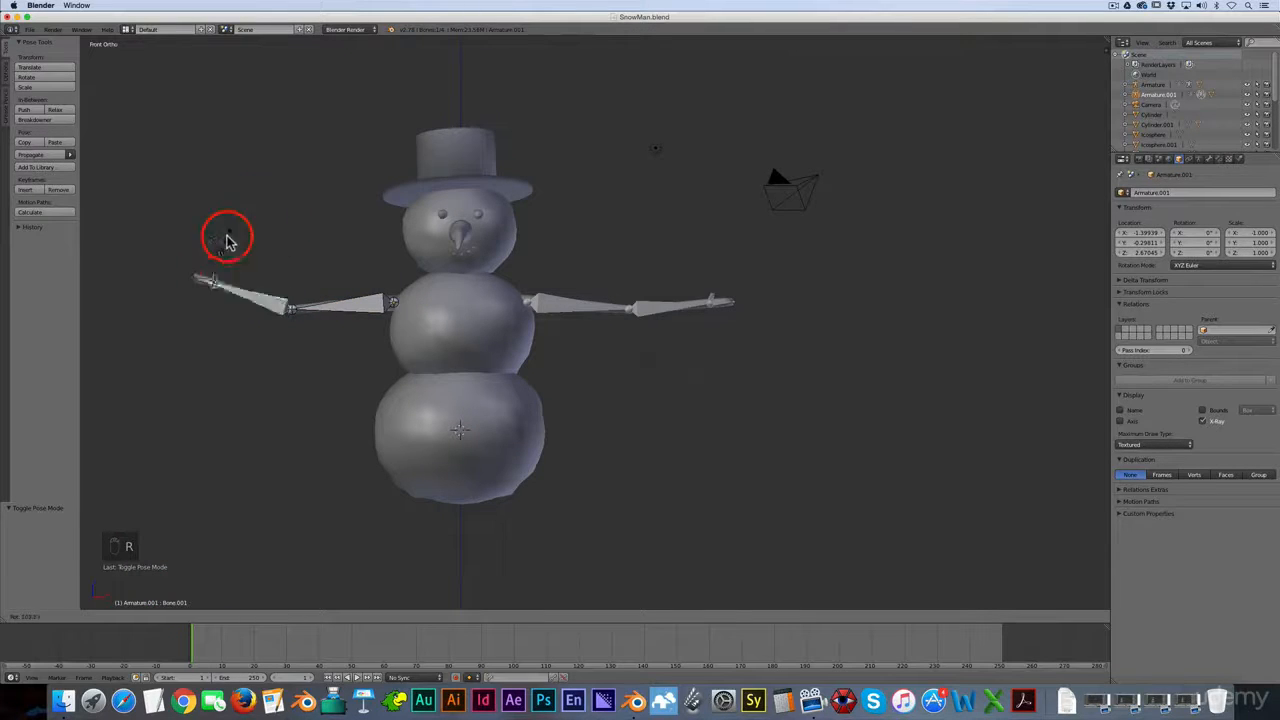
left_click(291, 186)
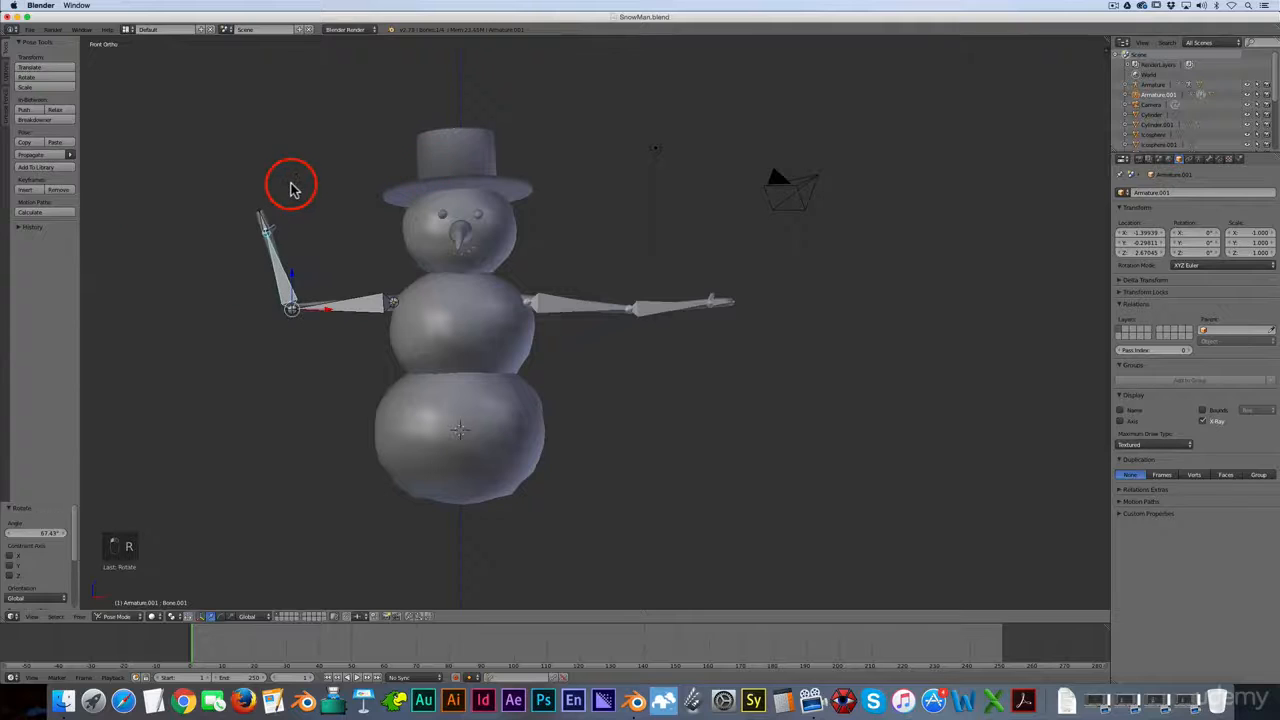
key("super+z")
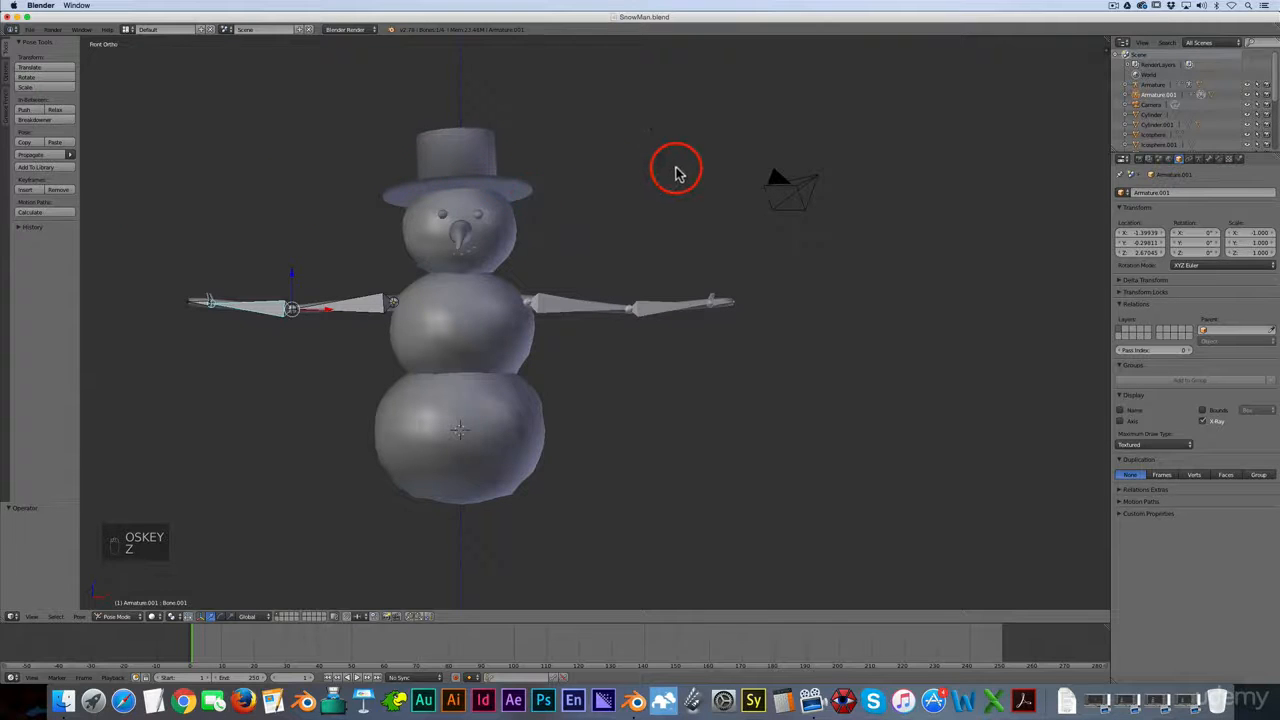